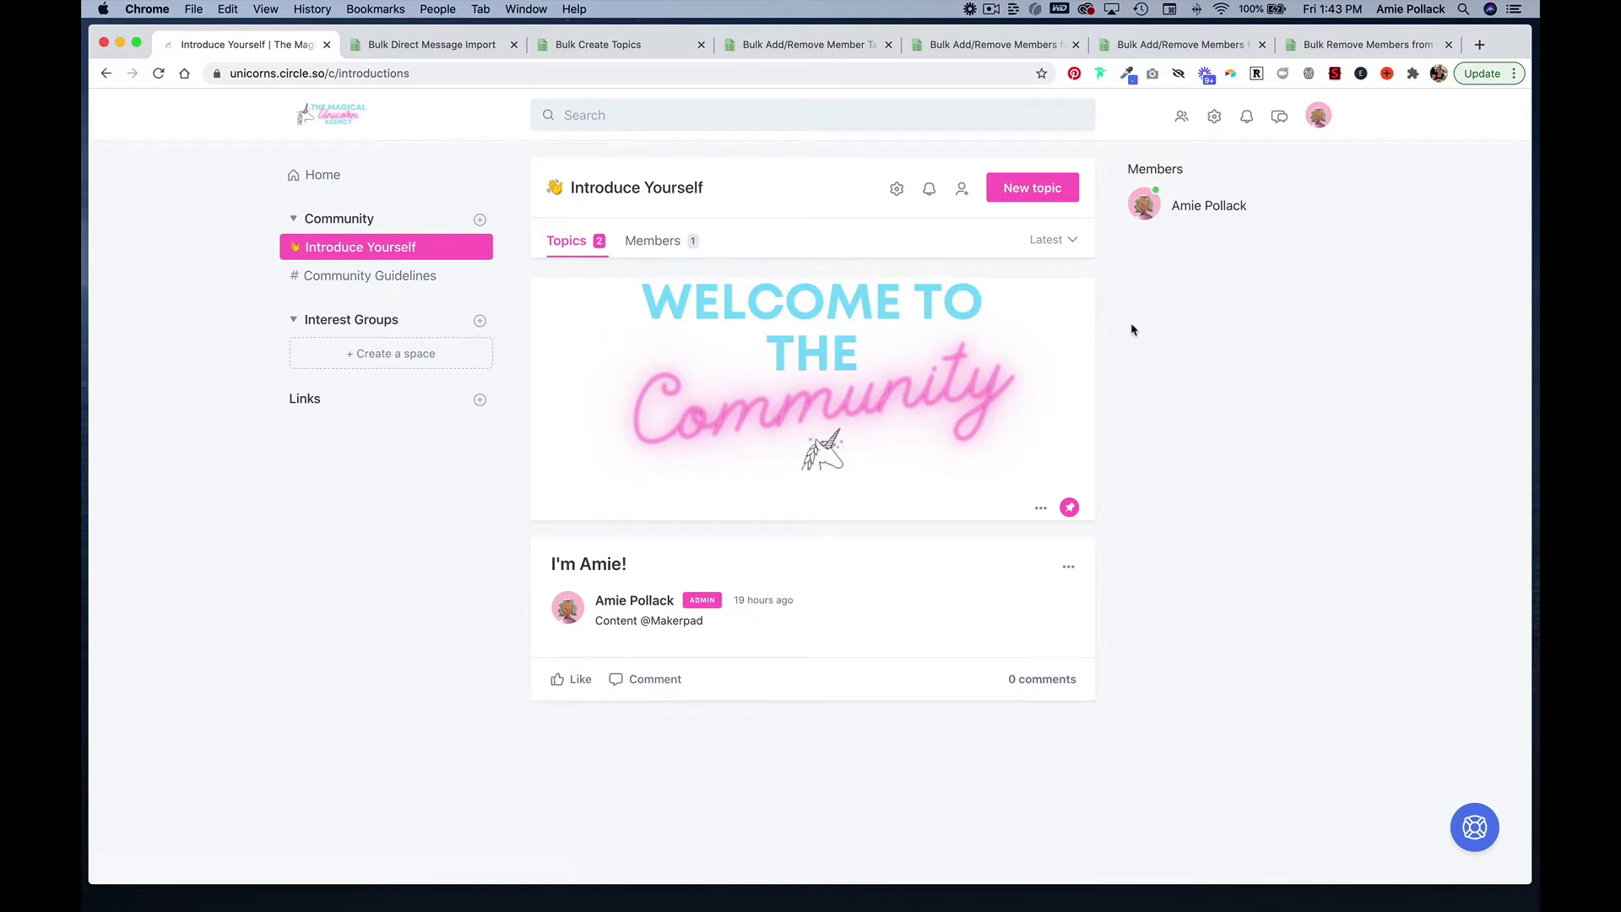
Step: Open the community settings for The Magical Unicorn Agency
{"action": "left_click", "coordinate": [1216, 119]}
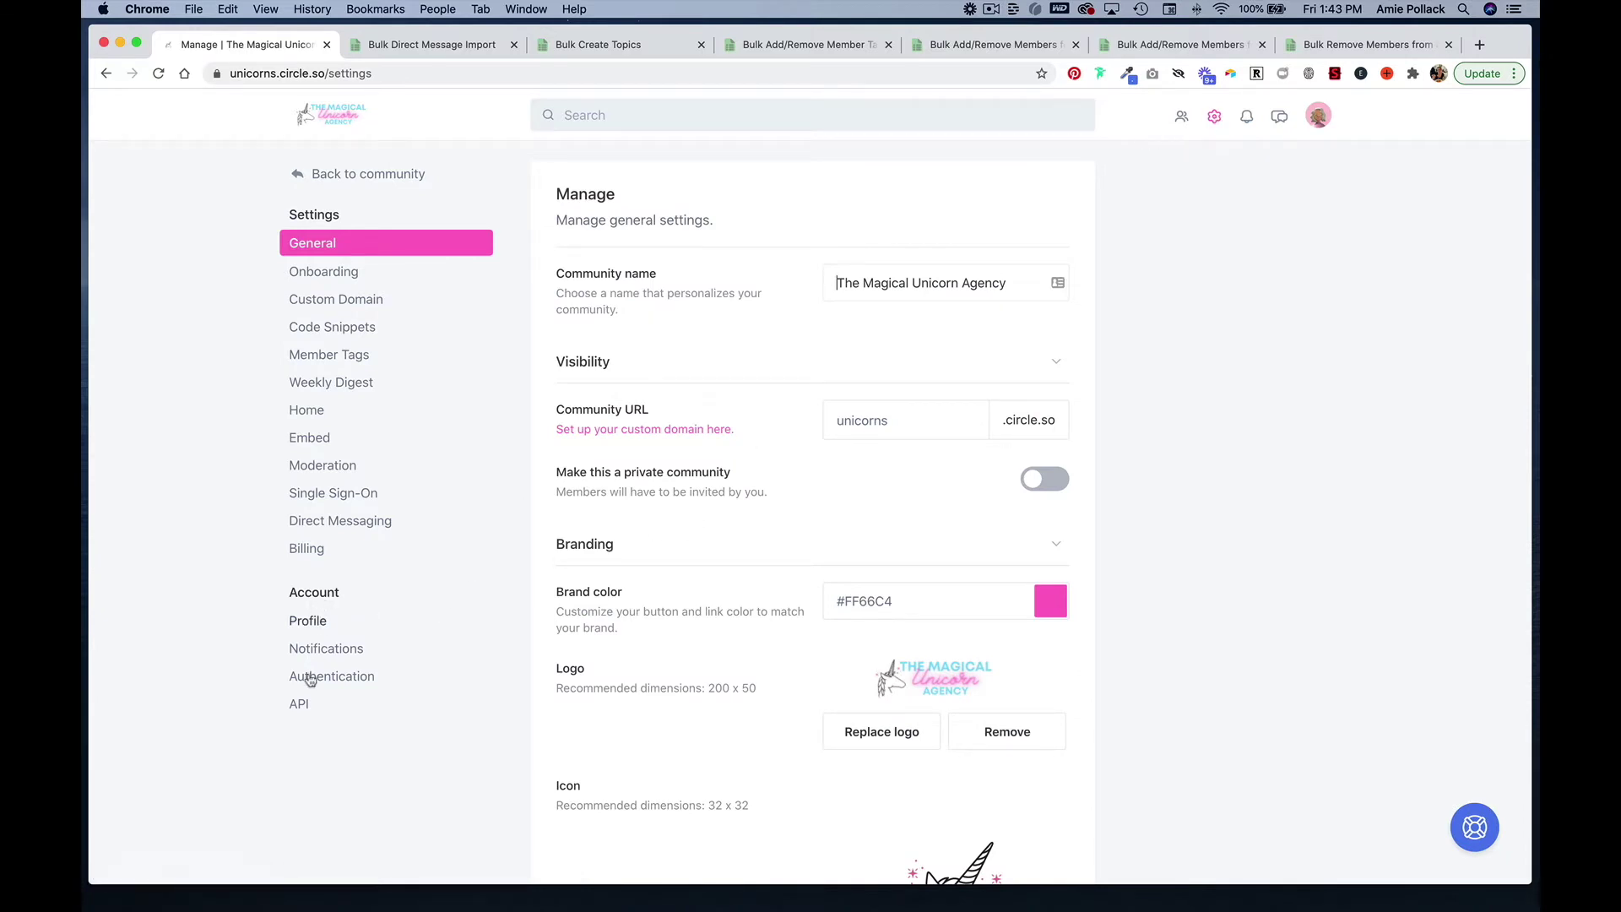
Step: Create an API token named EasyCSV and select its token text for copying
{"action": "left_click", "coordinate": [299, 706]}
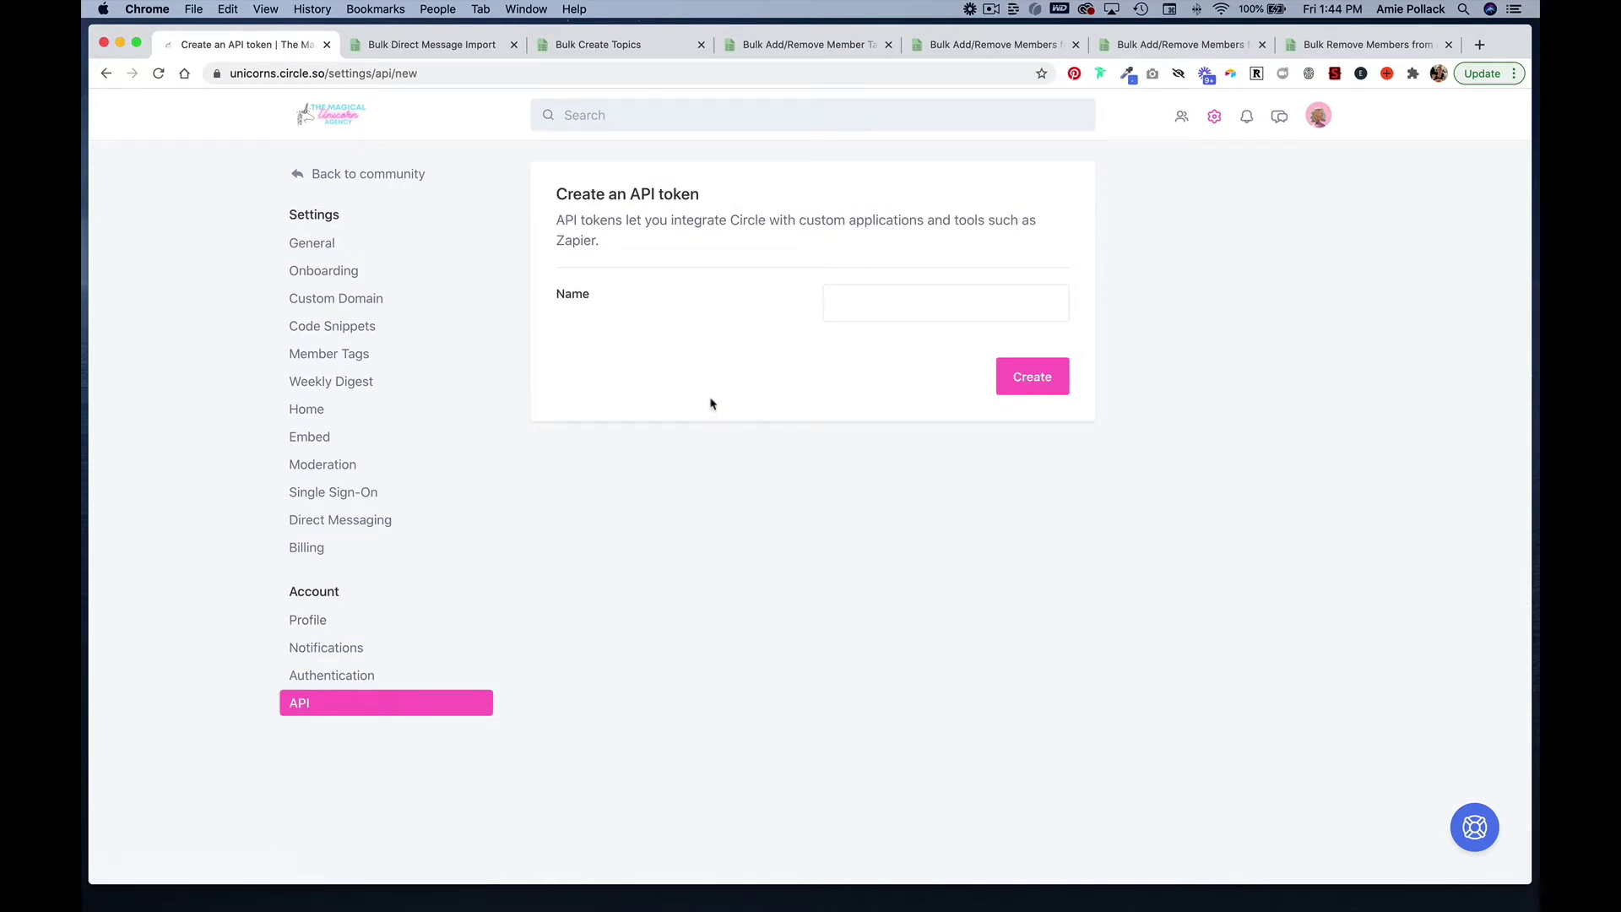
{"action": "left_click", "coordinate": [862, 307]}
{"action": "type", "text": "EasyCSV"}
{"action": "left_click", "coordinate": [1022, 377]}
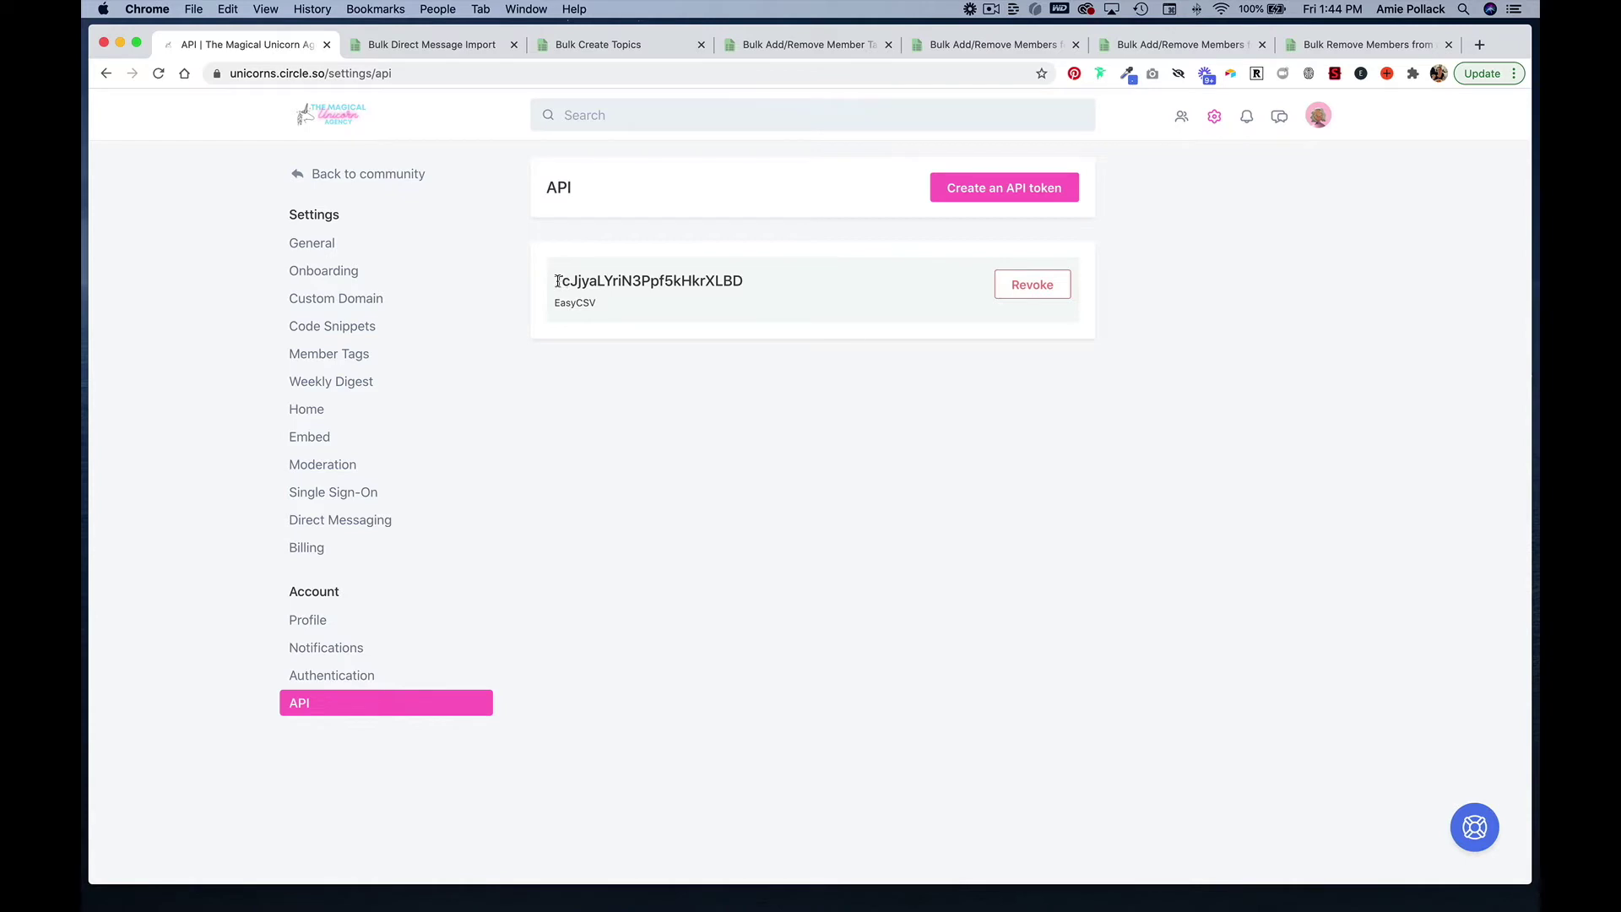
{"action": "left_click_drag", "start_coordinate": [554, 281], "coordinate": [742, 280]}
{"action": "key", "text": "super+c"}
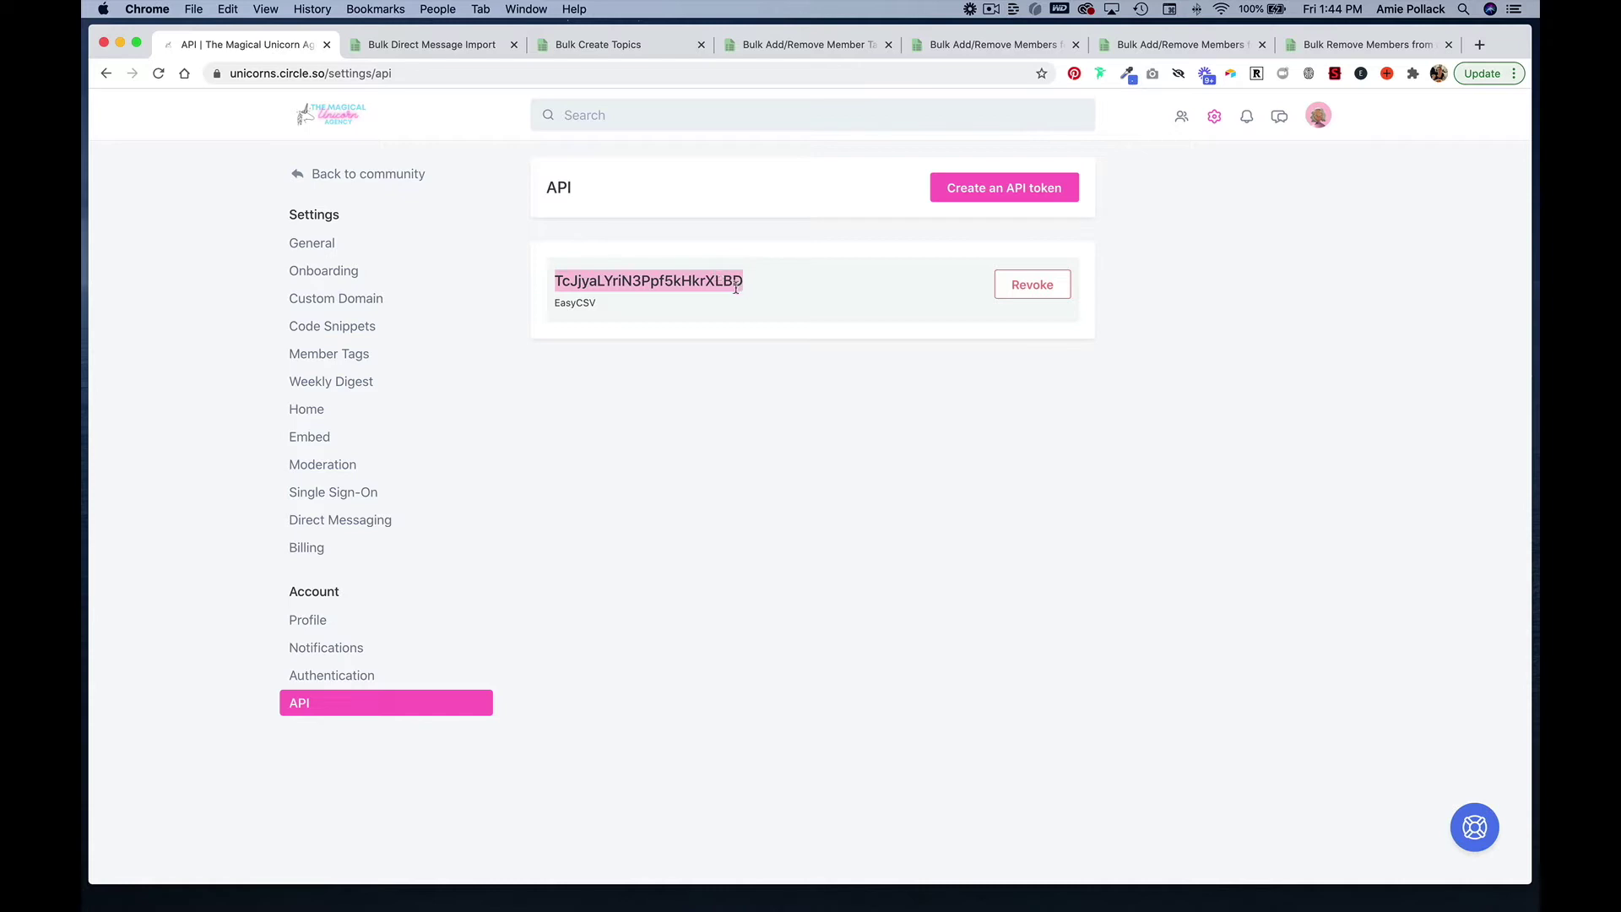
{"action": "left_click", "coordinate": [447, 54]}
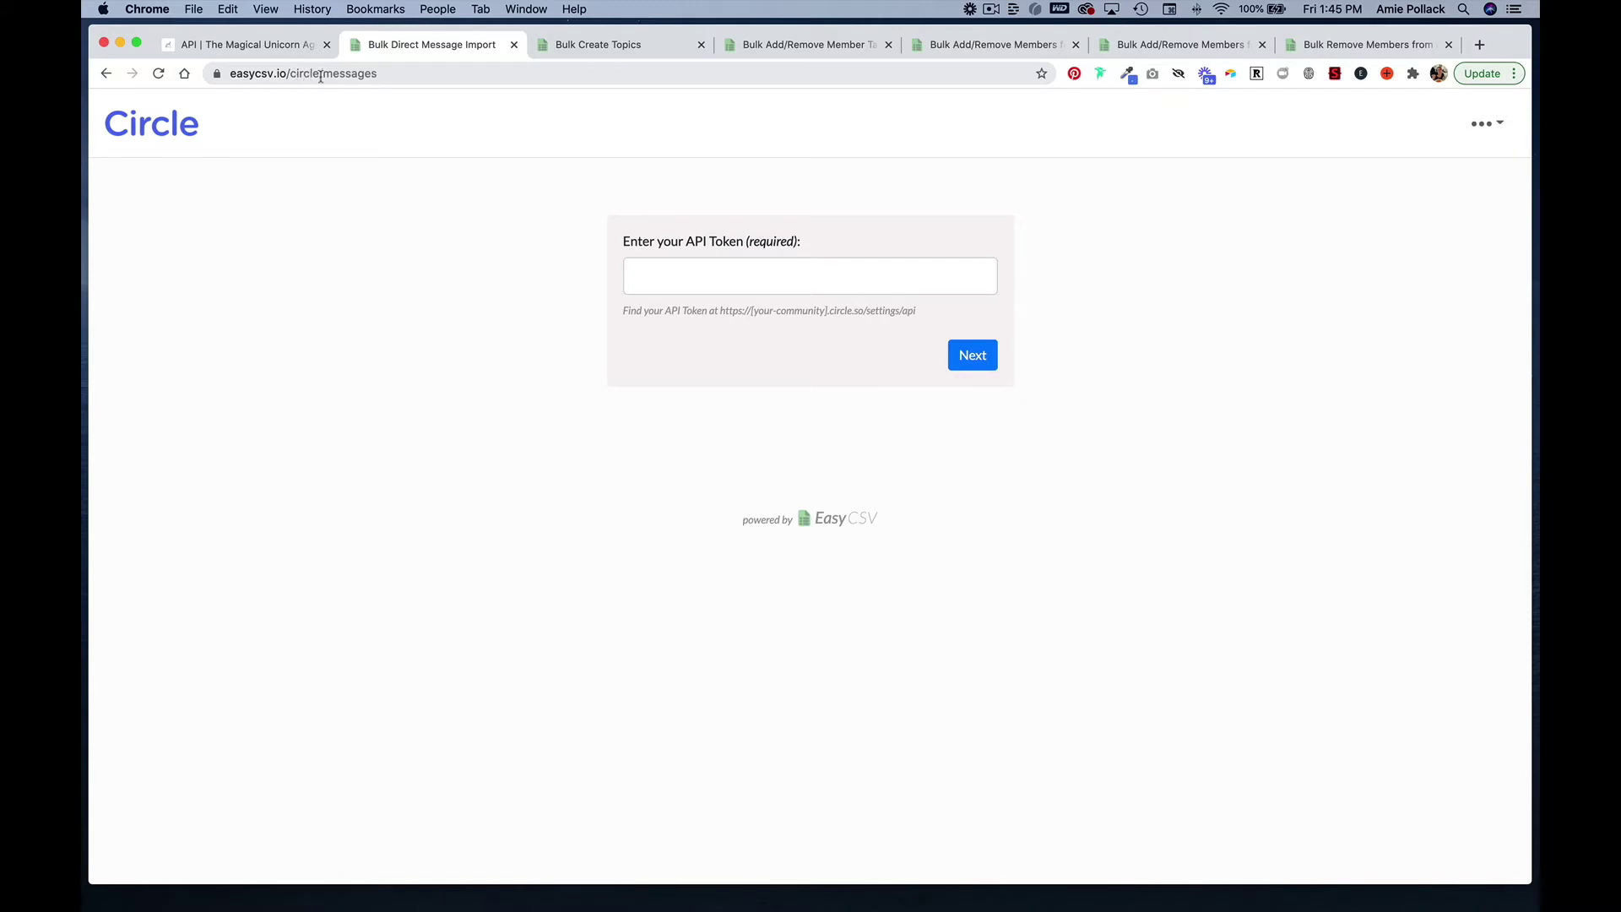
Step: Paste the Circle API token into EasyCSV's Bulk Direct Message Import and submit it
{"action": "left_click", "coordinate": [661, 280]}
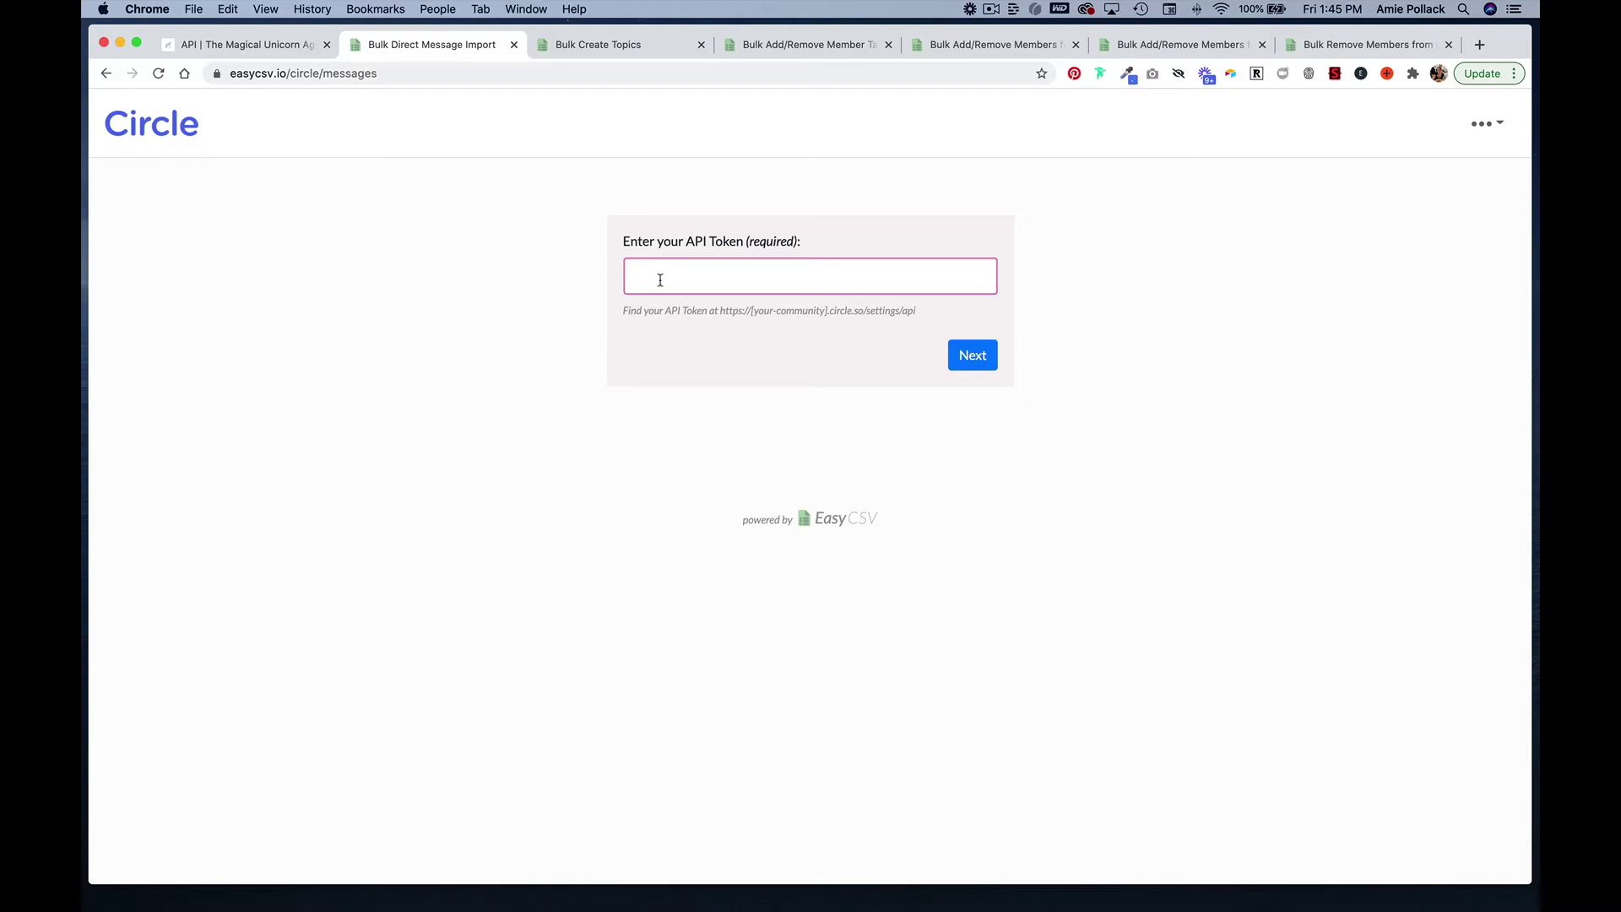
{"action": "key", "text": "super+v"}
{"action": "left_click", "coordinate": [972, 354]}
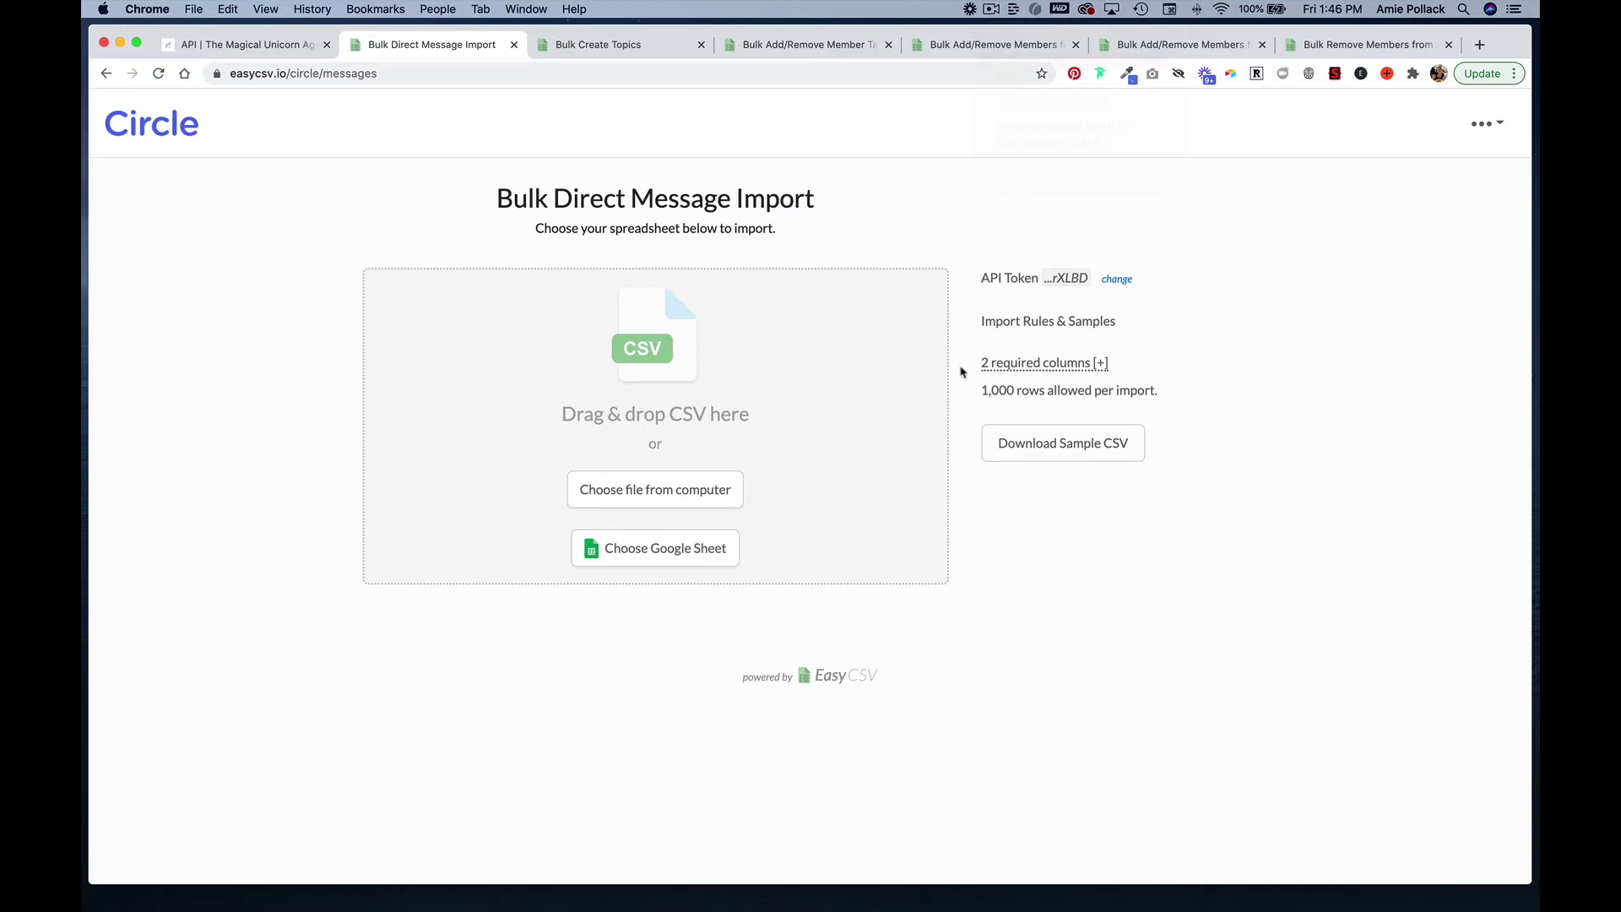
Step: Expand the required columns list to show member_email and message_body
{"action": "left_click", "coordinate": [1048, 368]}
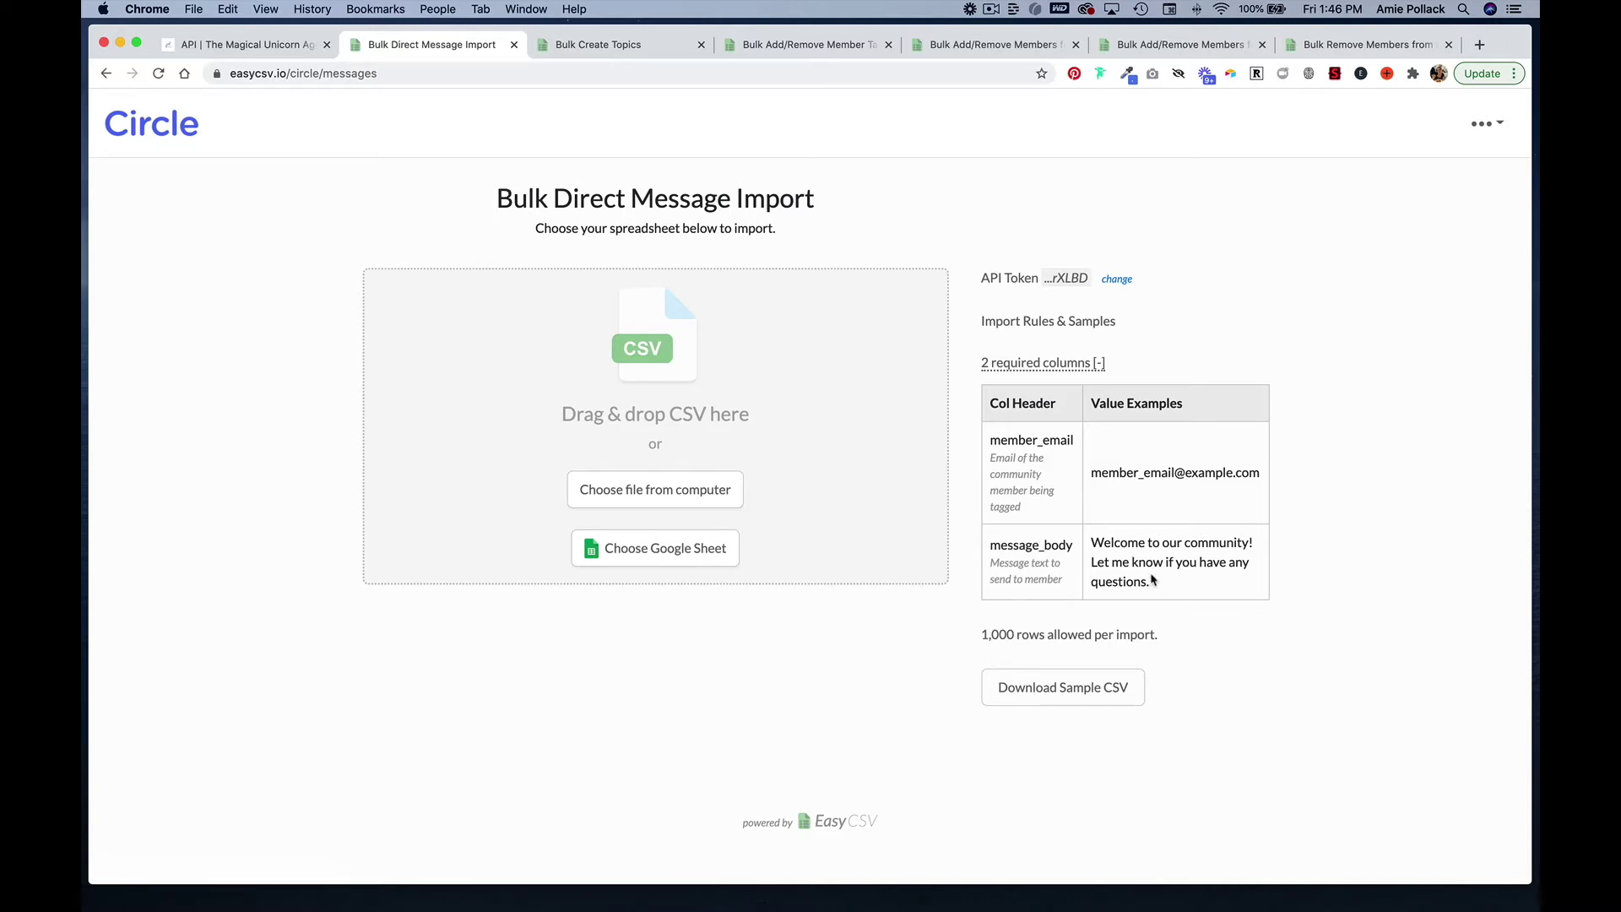
Step: Upload CircleEasyCSV_messages.csv, validate it and import its 1 direct-message record
{"action": "left_click", "coordinate": [702, 492]}
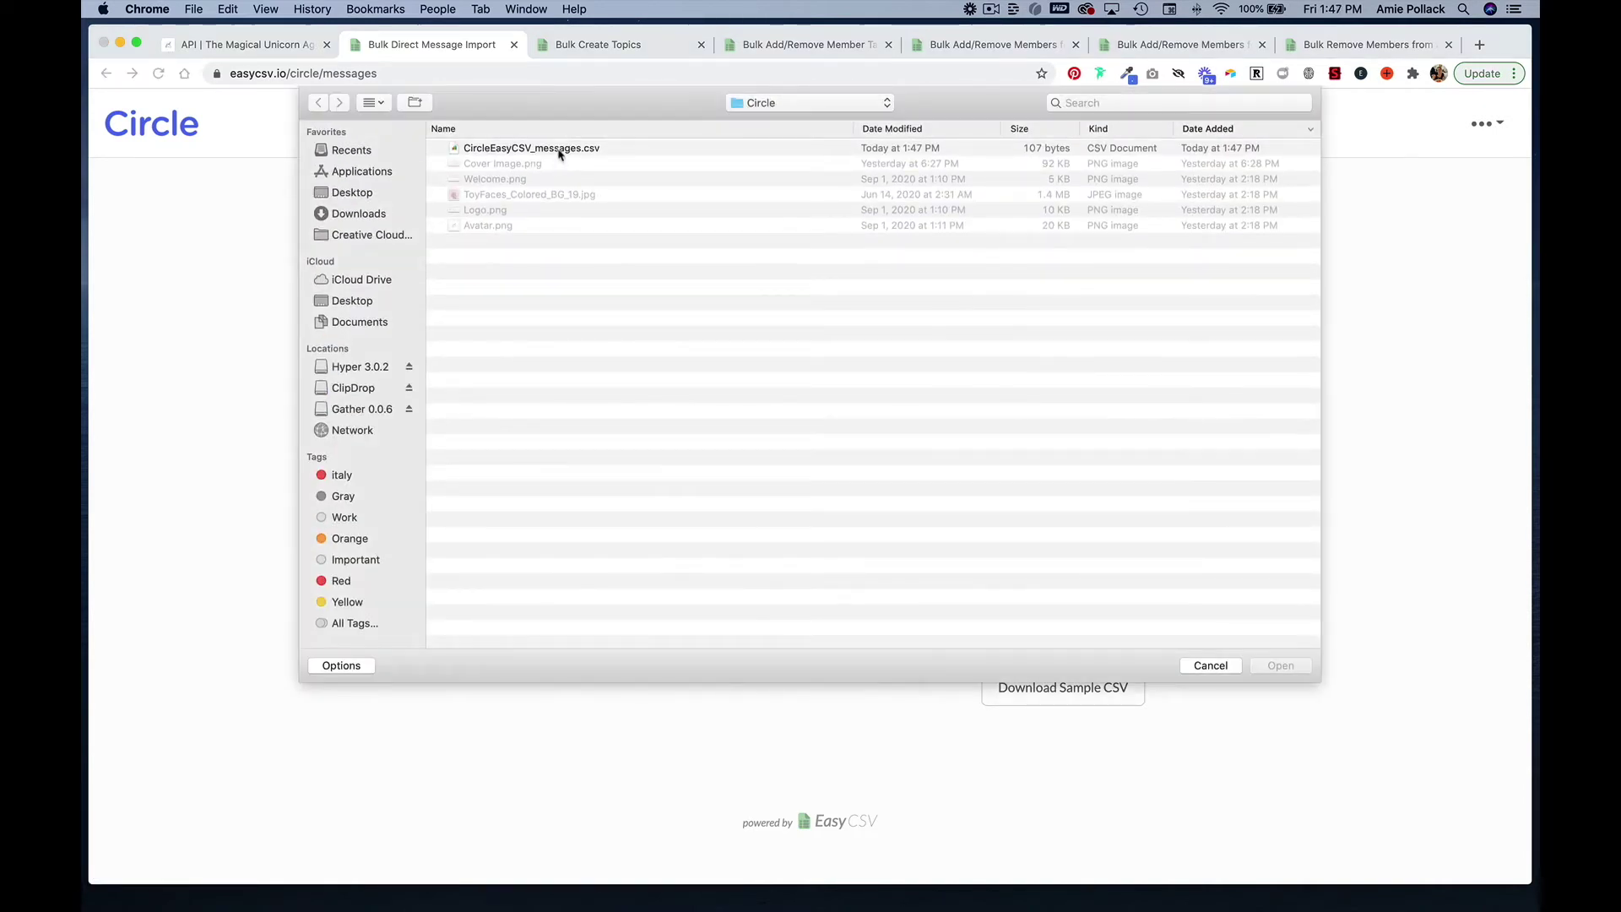
{"action": "left_click", "coordinate": [560, 151]}
{"action": "double_click", "coordinate": [560, 151]}
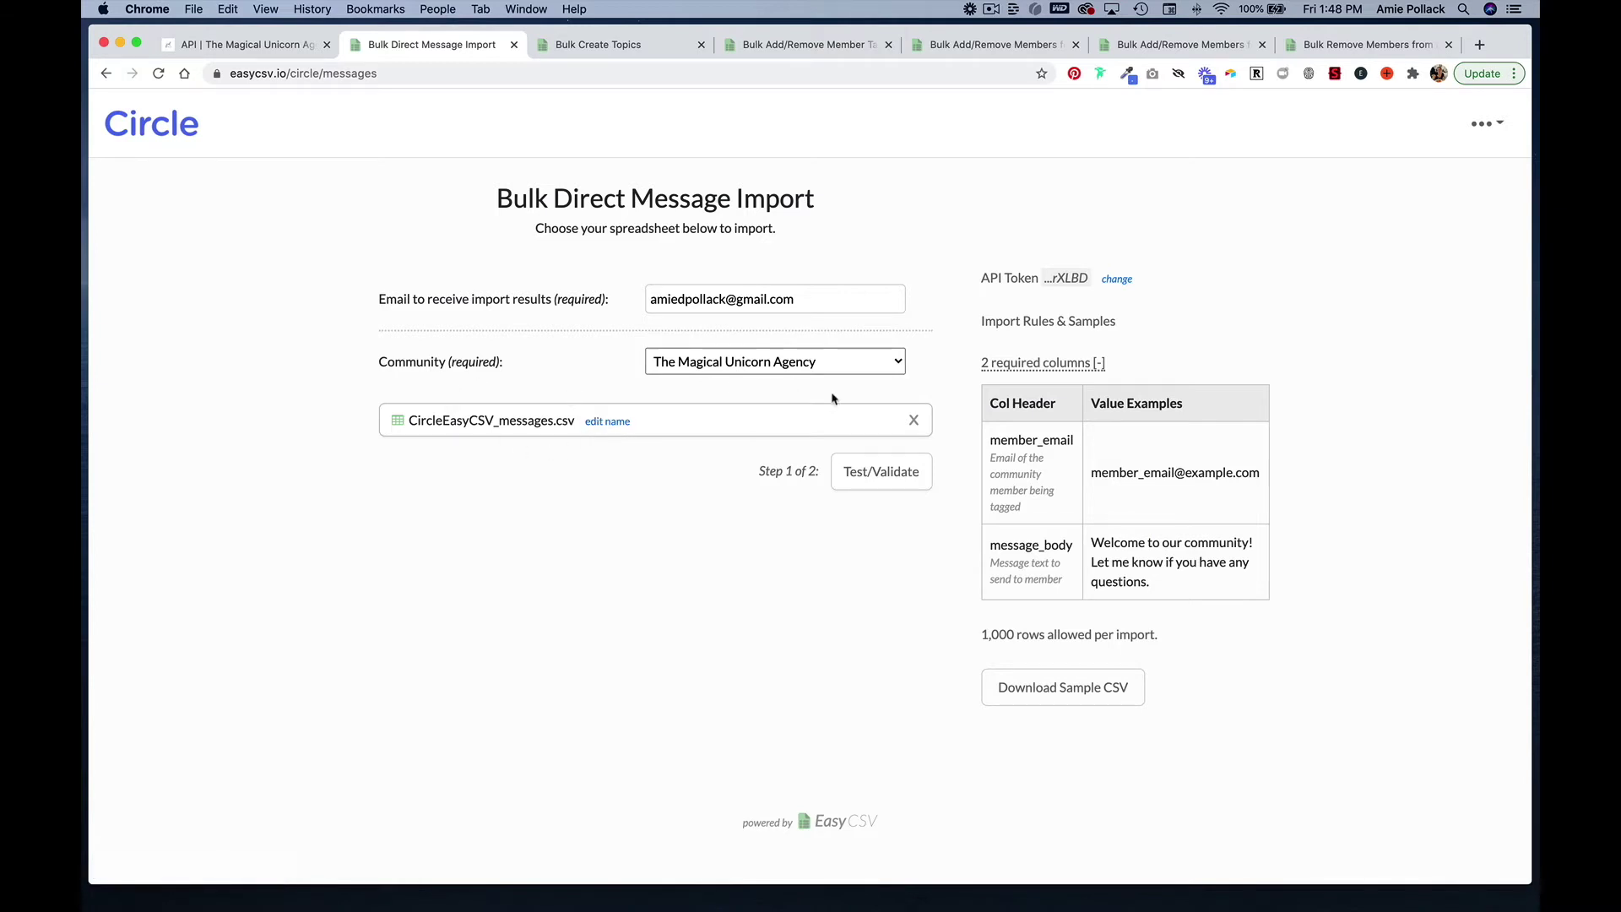
{"action": "left_click", "coordinate": [881, 473]}
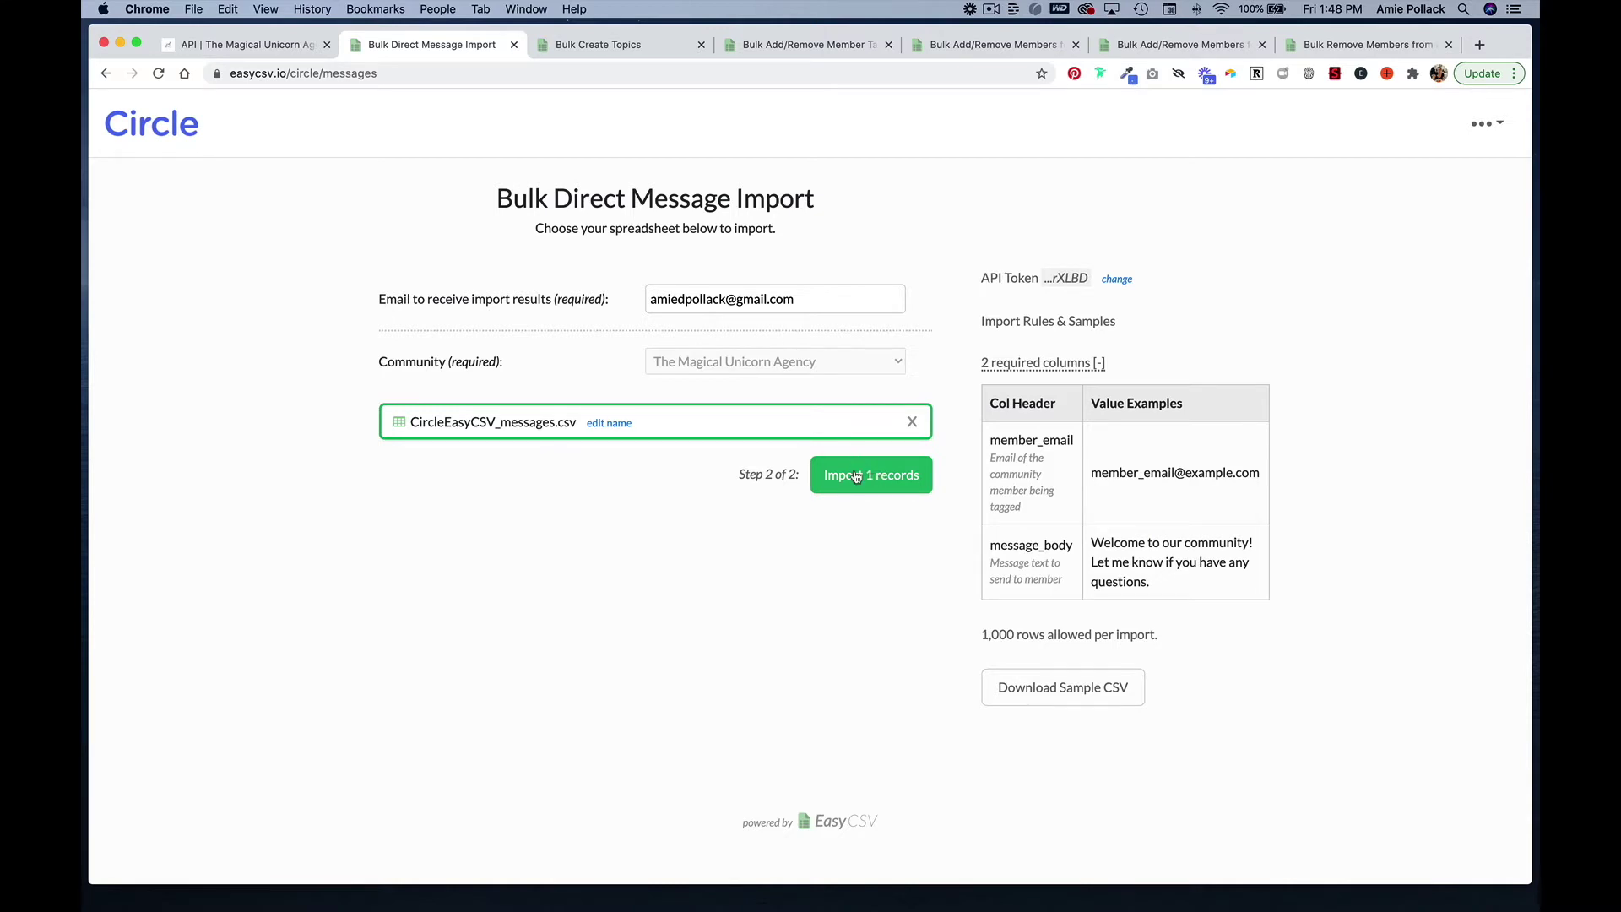
{"action": "left_click", "coordinate": [857, 479]}
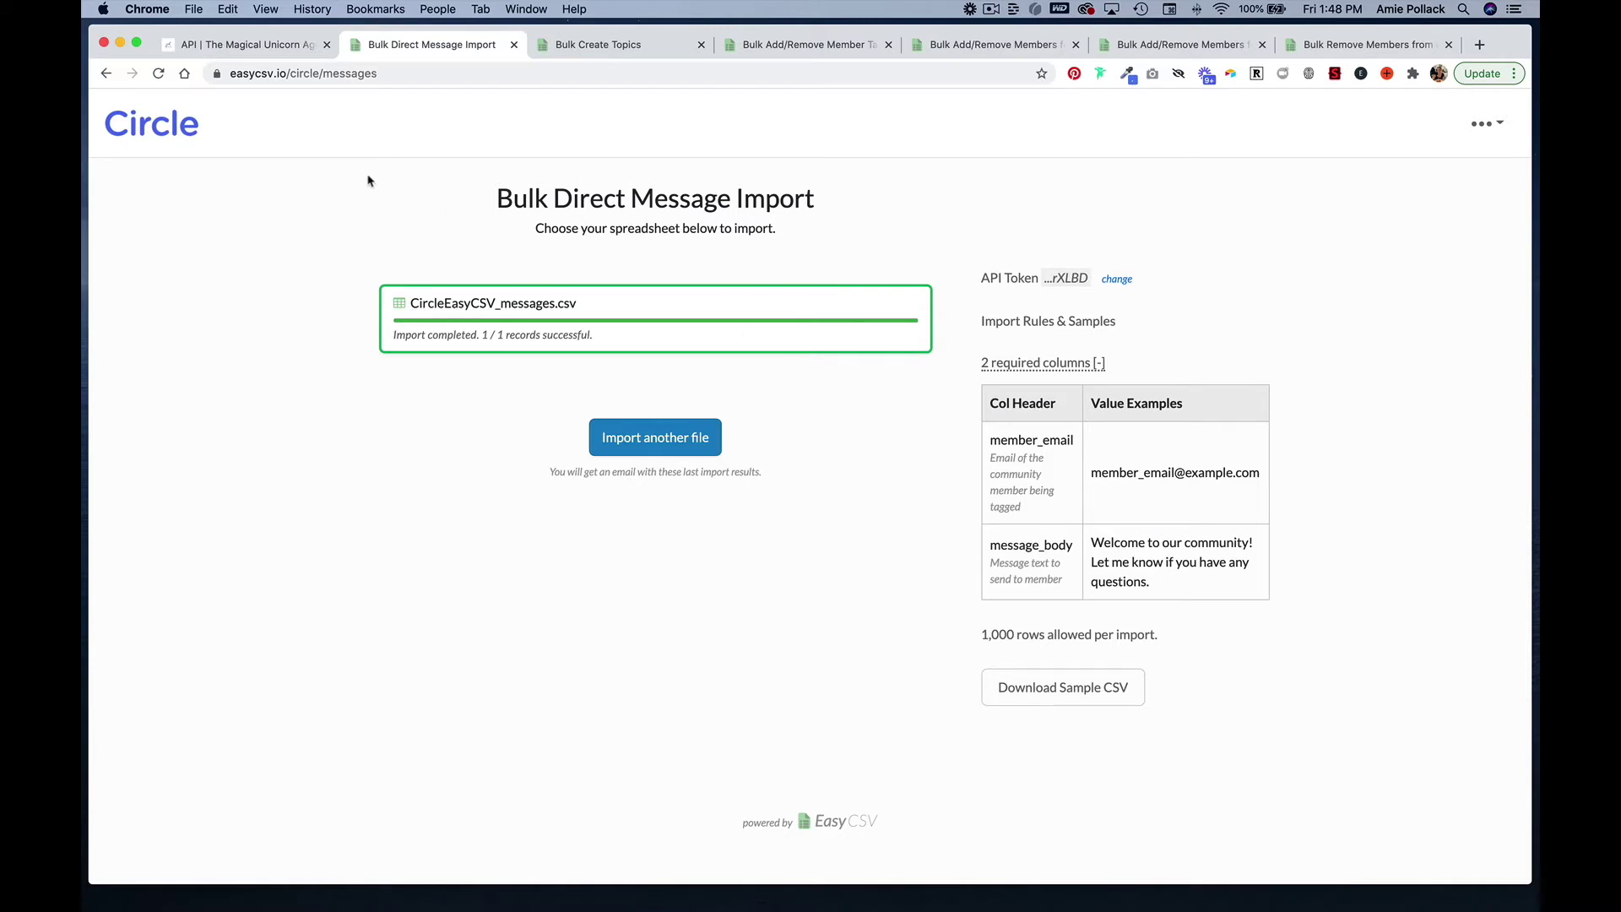
Step: Check the imported welcome message in Circle's direct-message conversation
{"action": "left_click", "coordinate": [284, 48]}
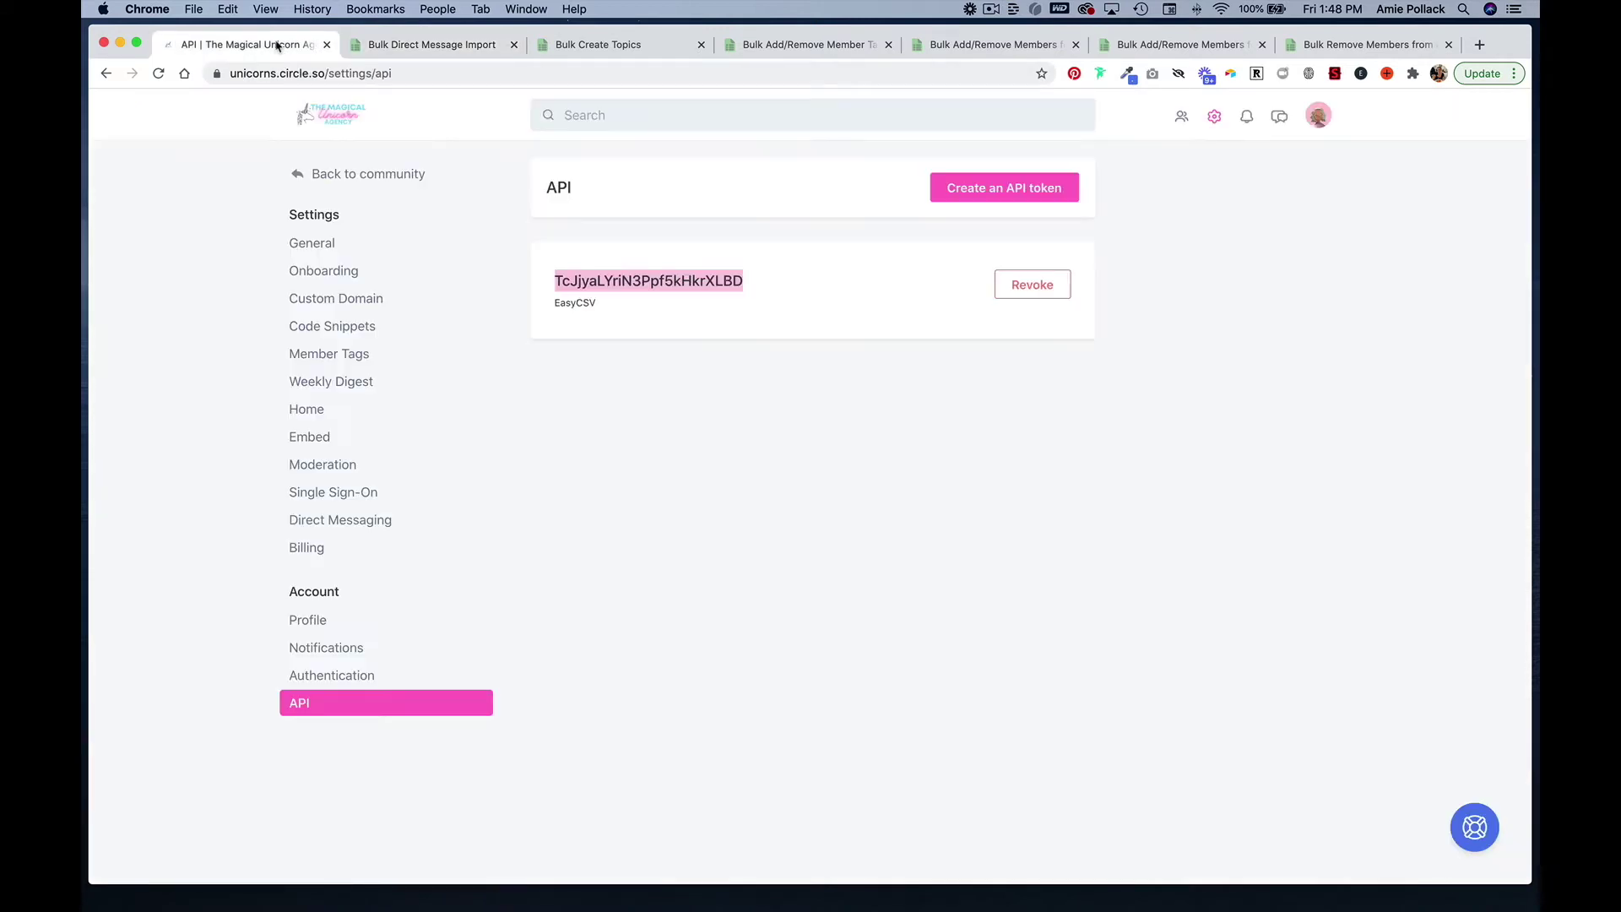
{"action": "left_click", "coordinate": [335, 174]}
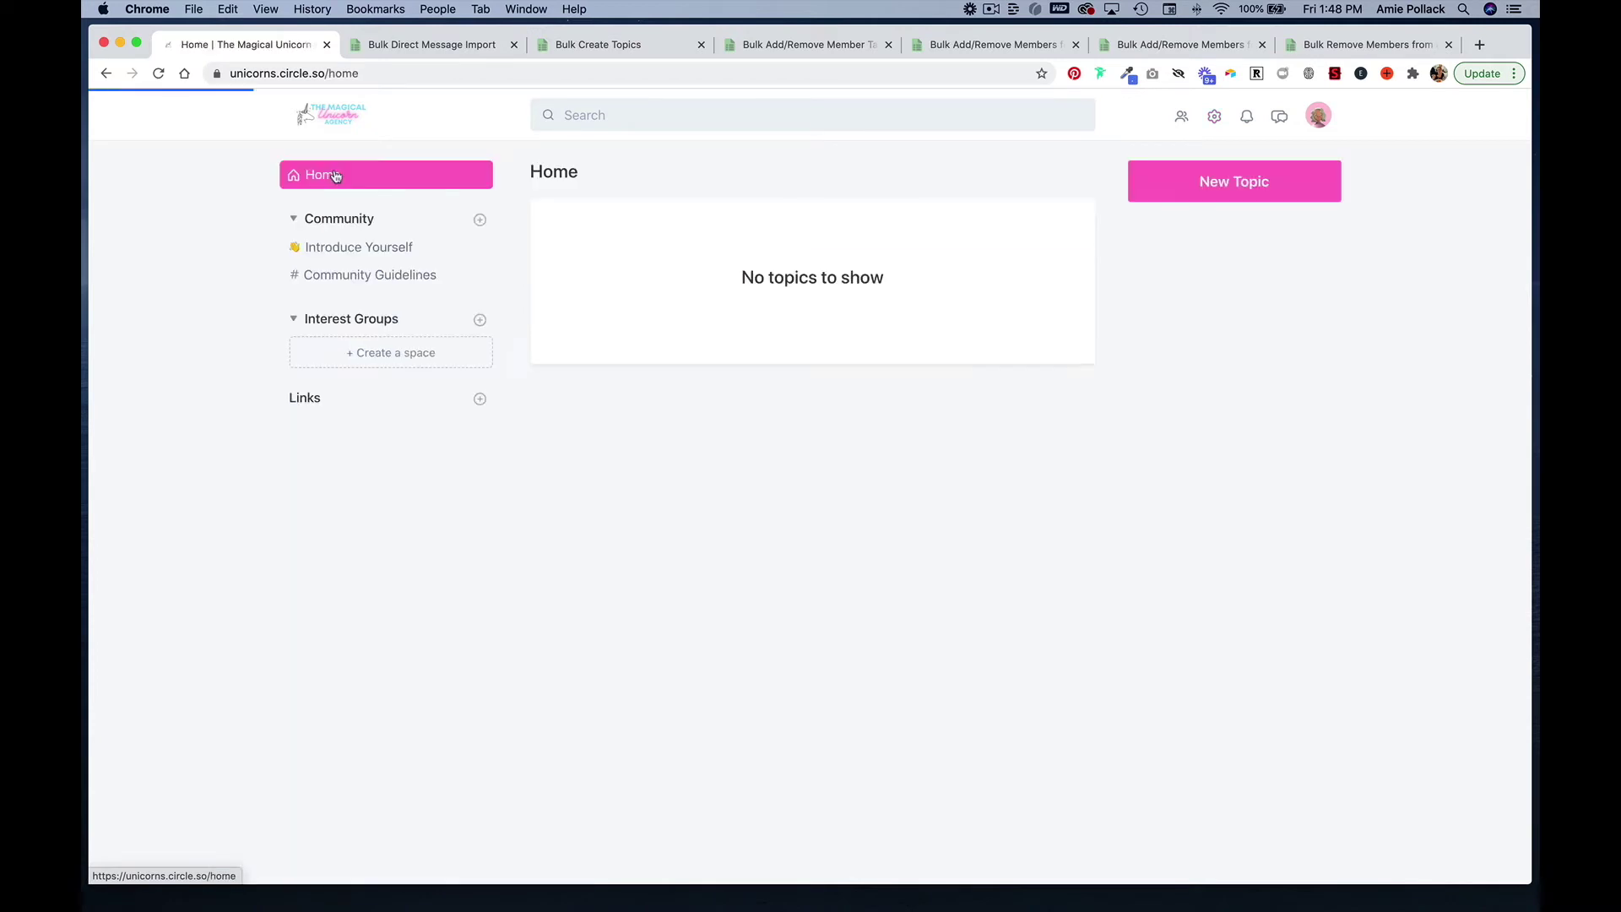
{"action": "left_click", "coordinate": [1280, 122]}
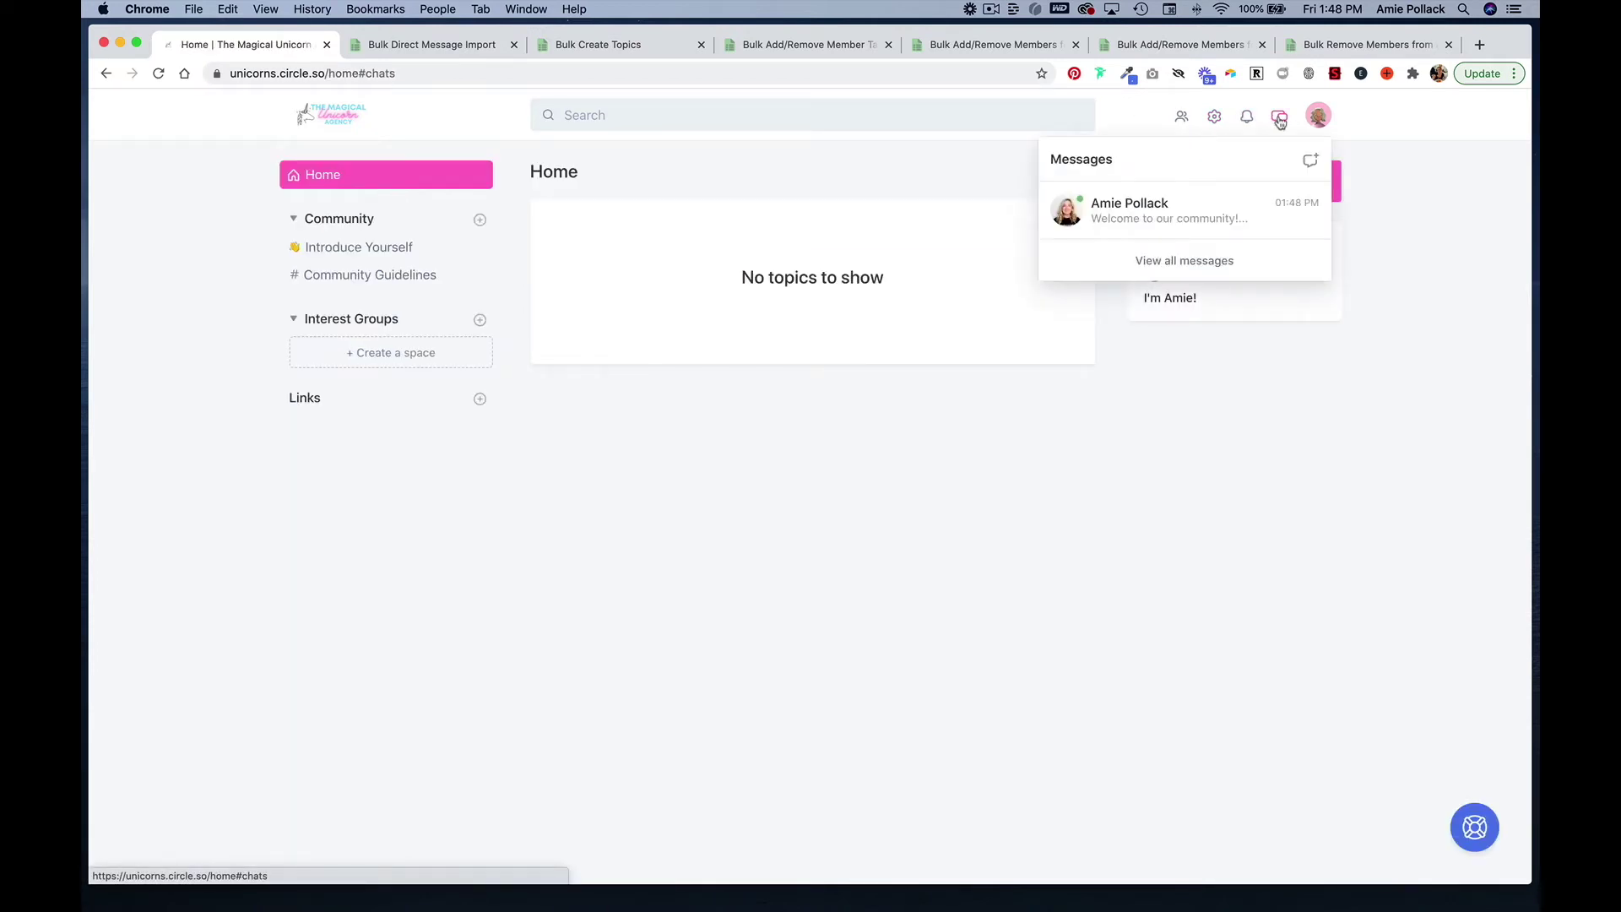
{"action": "left_click", "coordinate": [1236, 206]}
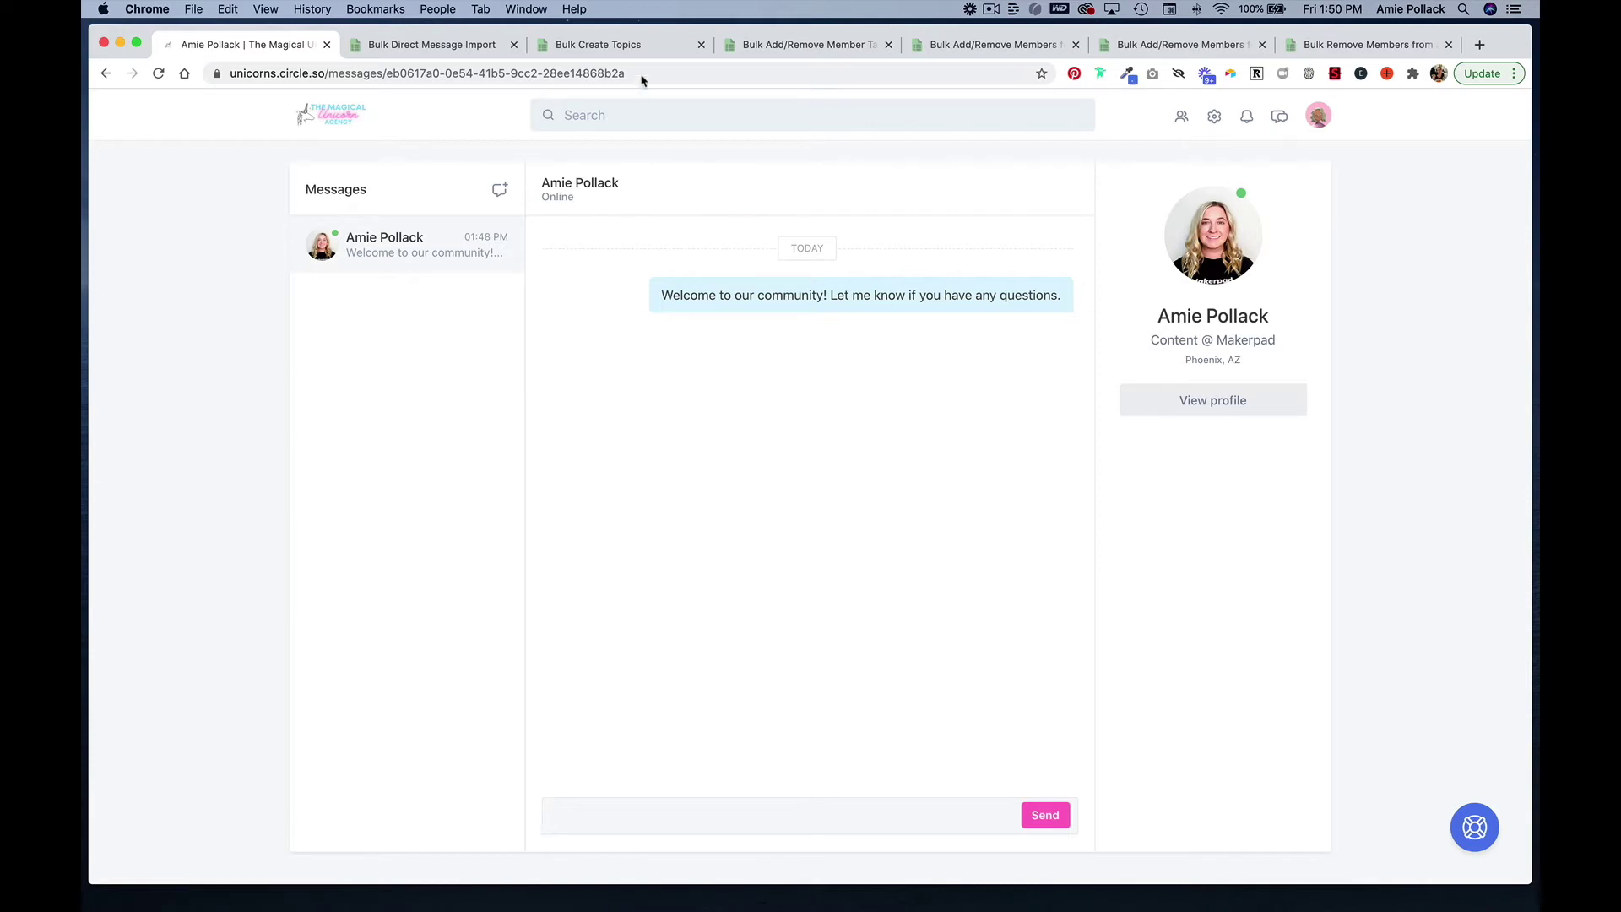
{"action": "left_click", "coordinate": [632, 46]}
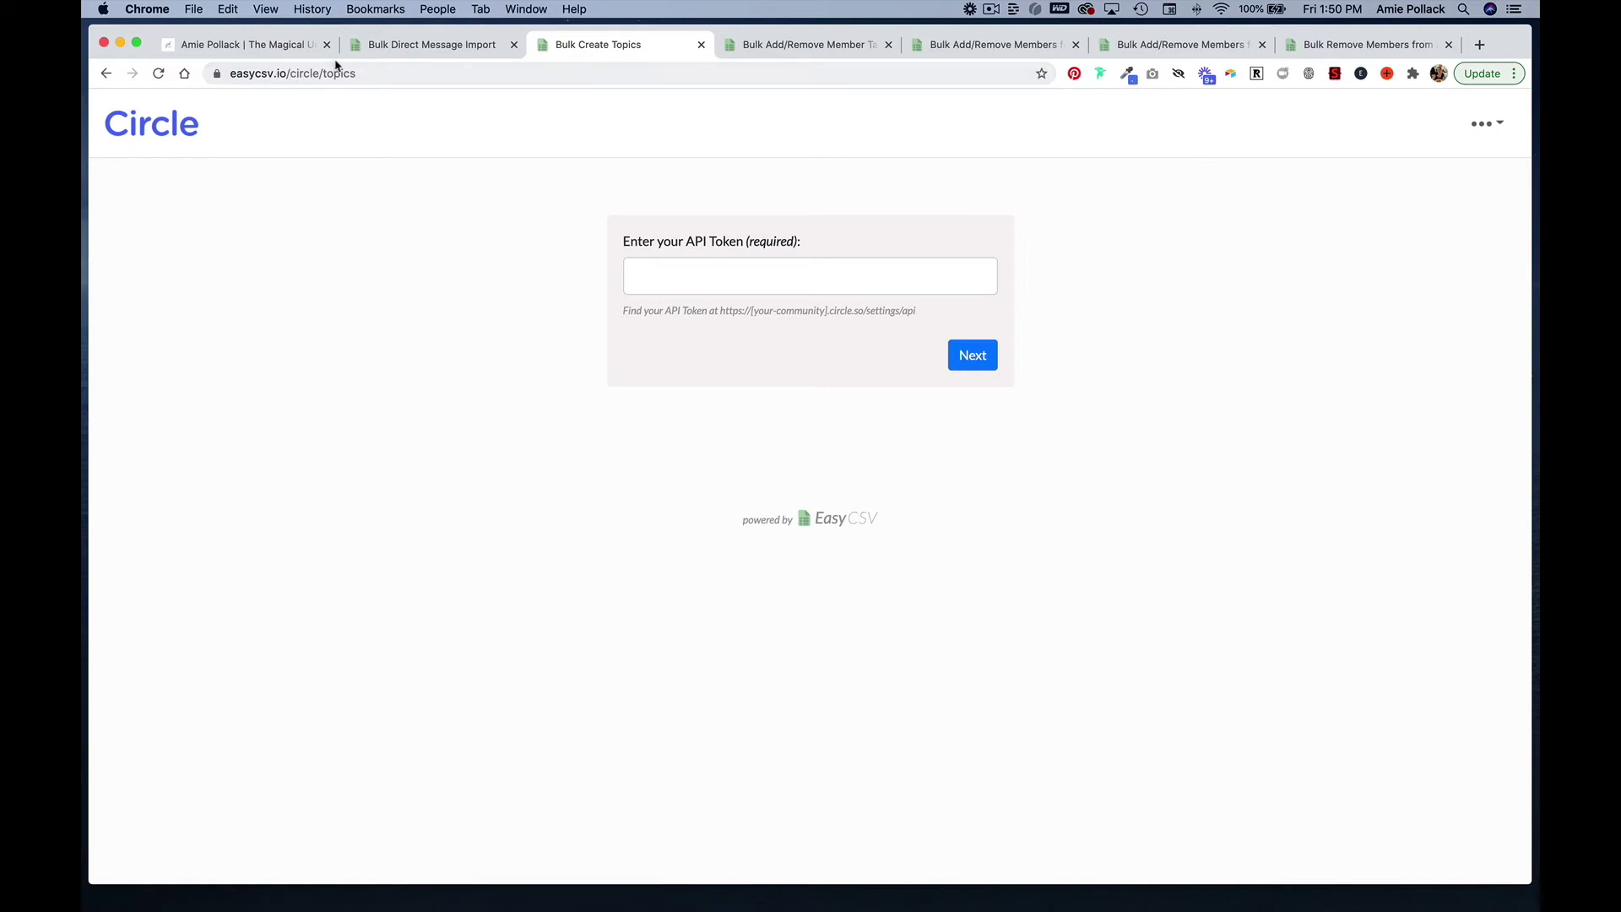
Step: Paste the Circle API token into Bulk Create Topics and submit it
{"action": "left_click", "coordinate": [801, 283]}
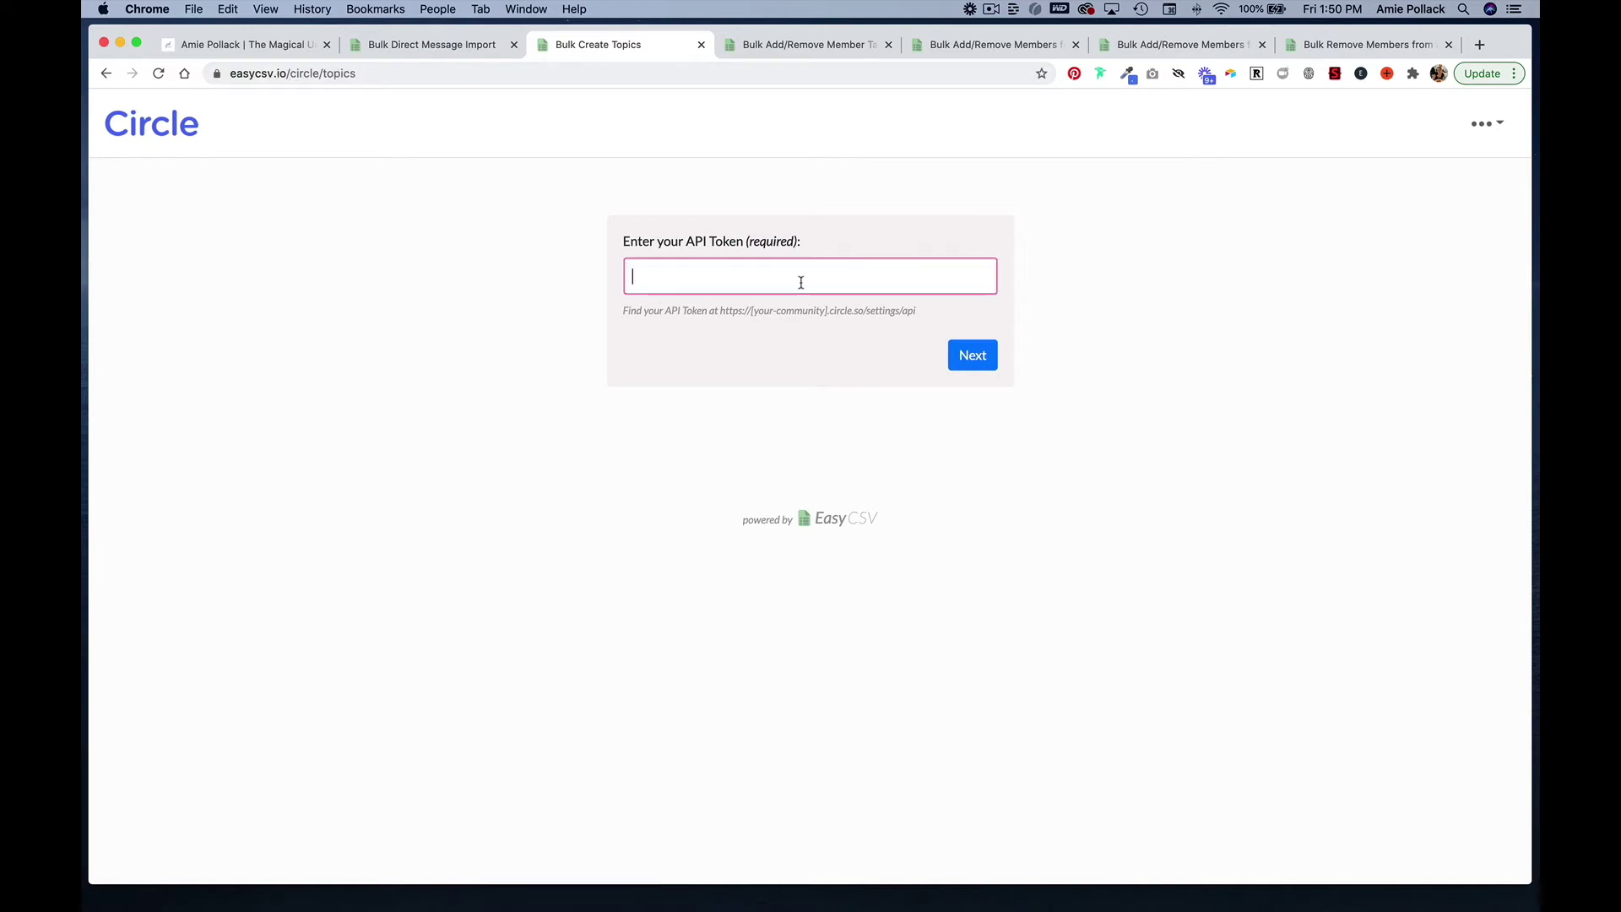
{"action": "key", "text": "super+v"}
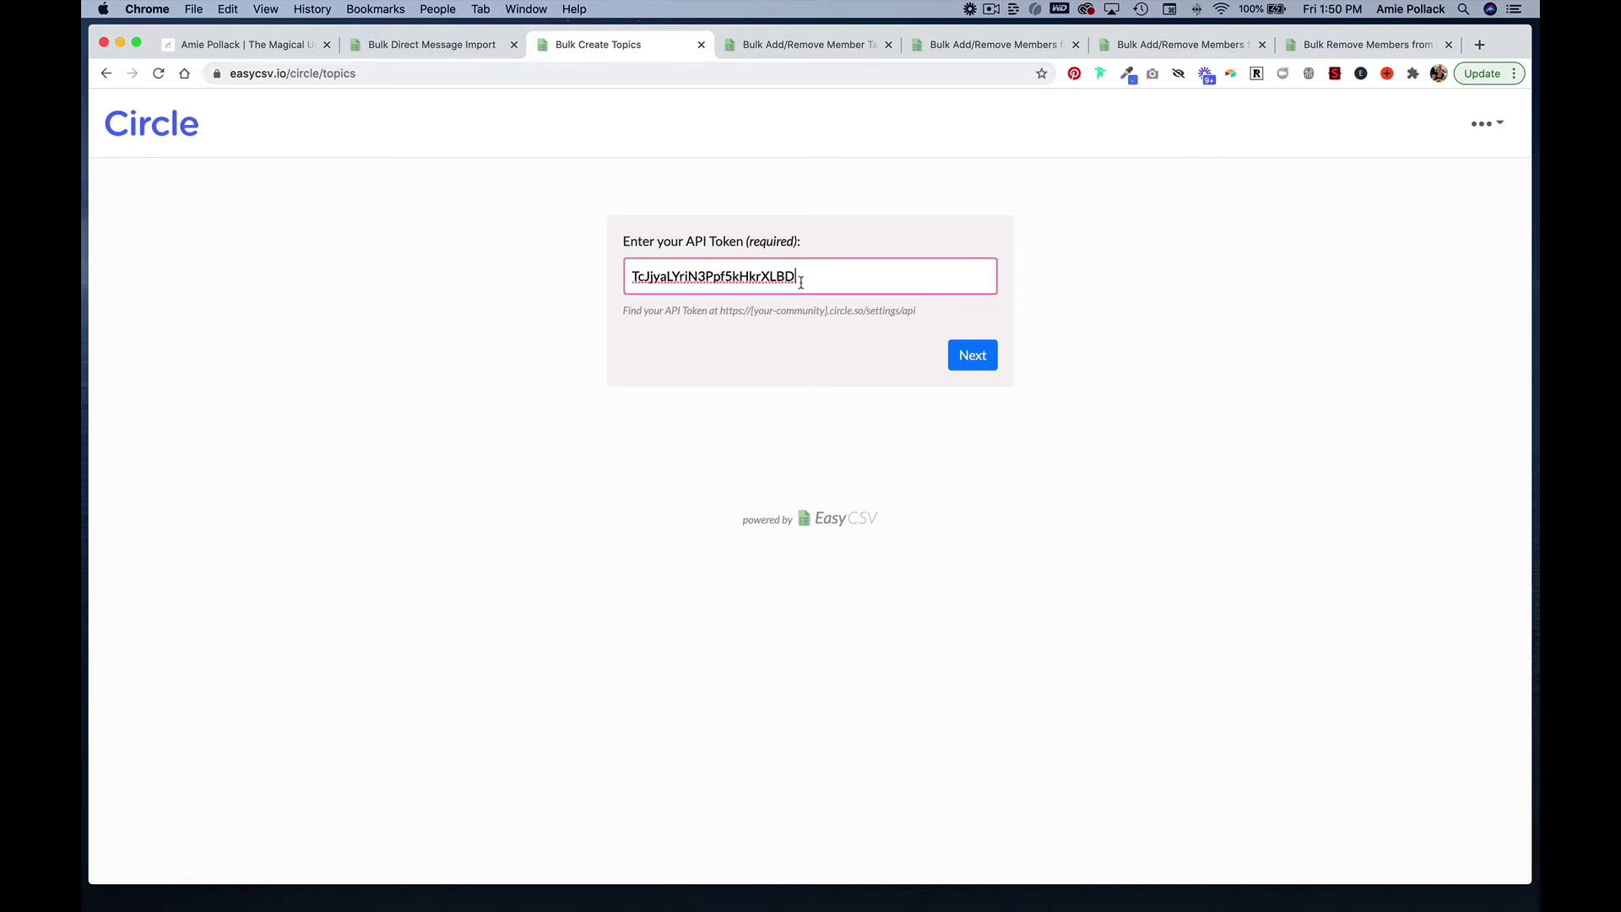
{"action": "left_click", "coordinate": [973, 356]}
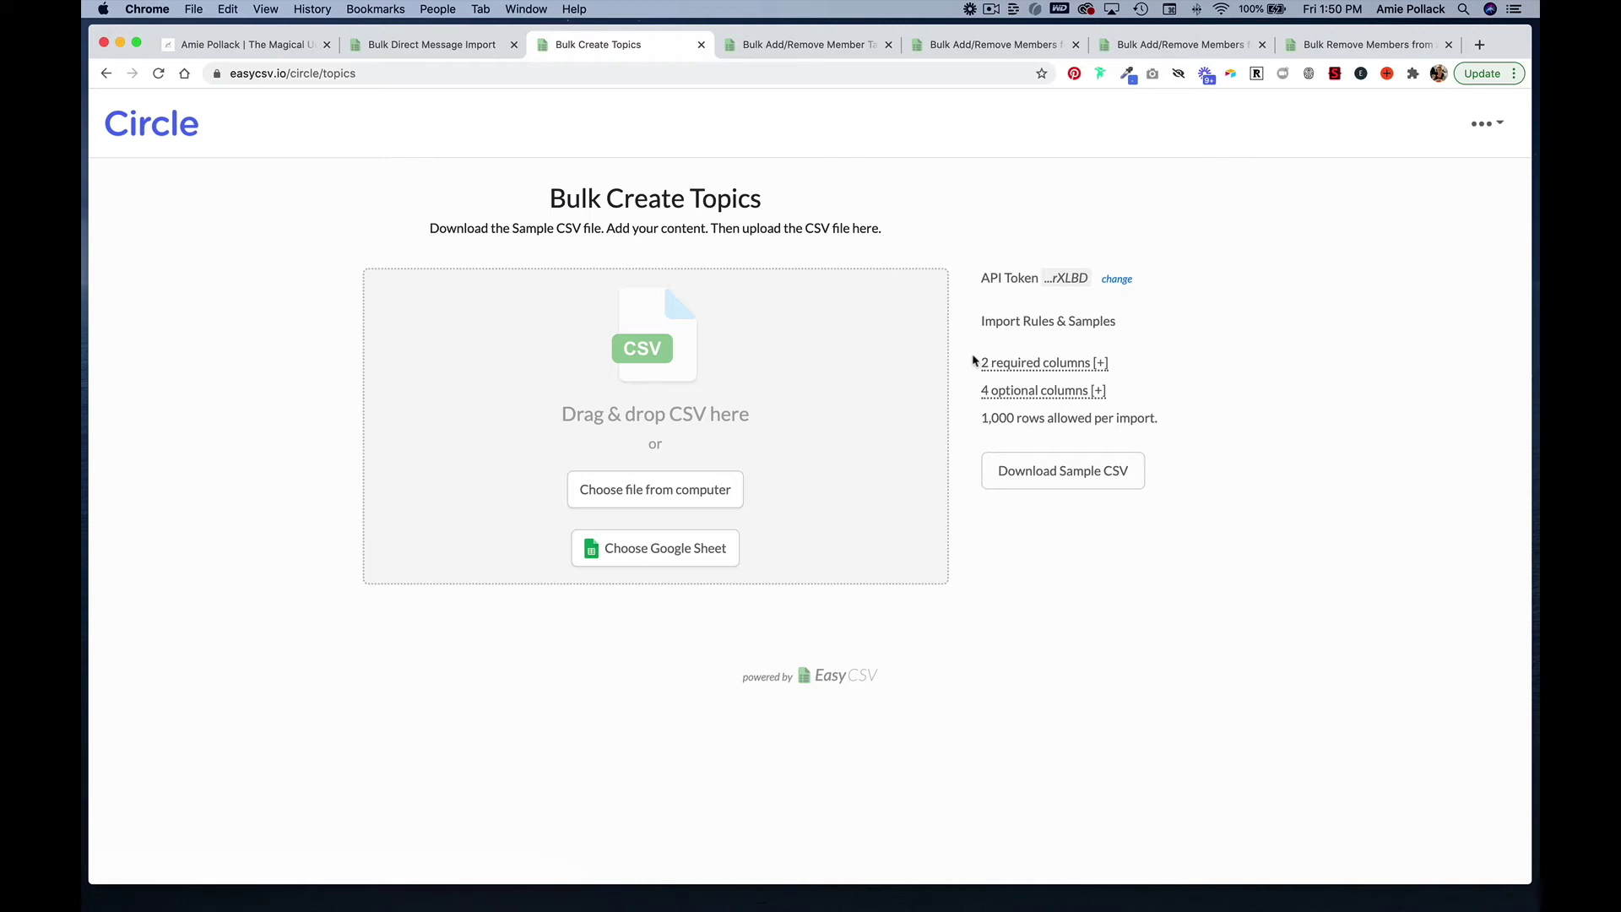
Step: Expand the required and optional topic columns and review the import rules
{"action": "left_click", "coordinate": [1017, 364]}
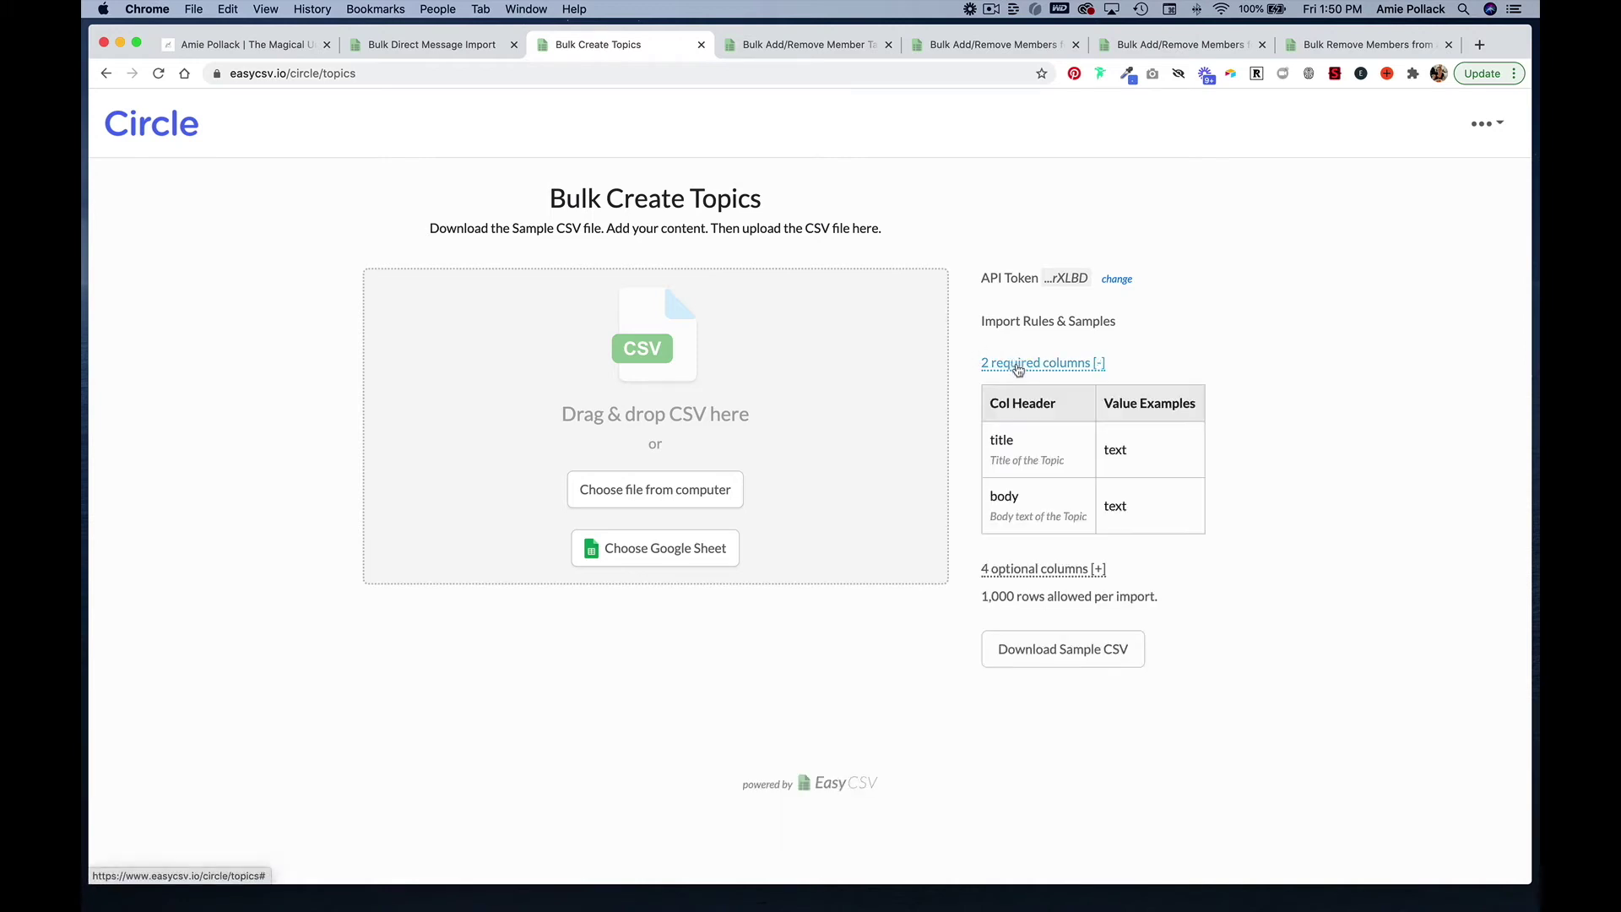
{"action": "left_click", "coordinate": [1048, 571]}
{"action": "scroll", "coordinate": [1050, 650], "scroll_direction": "down", "scroll_amount": 5}
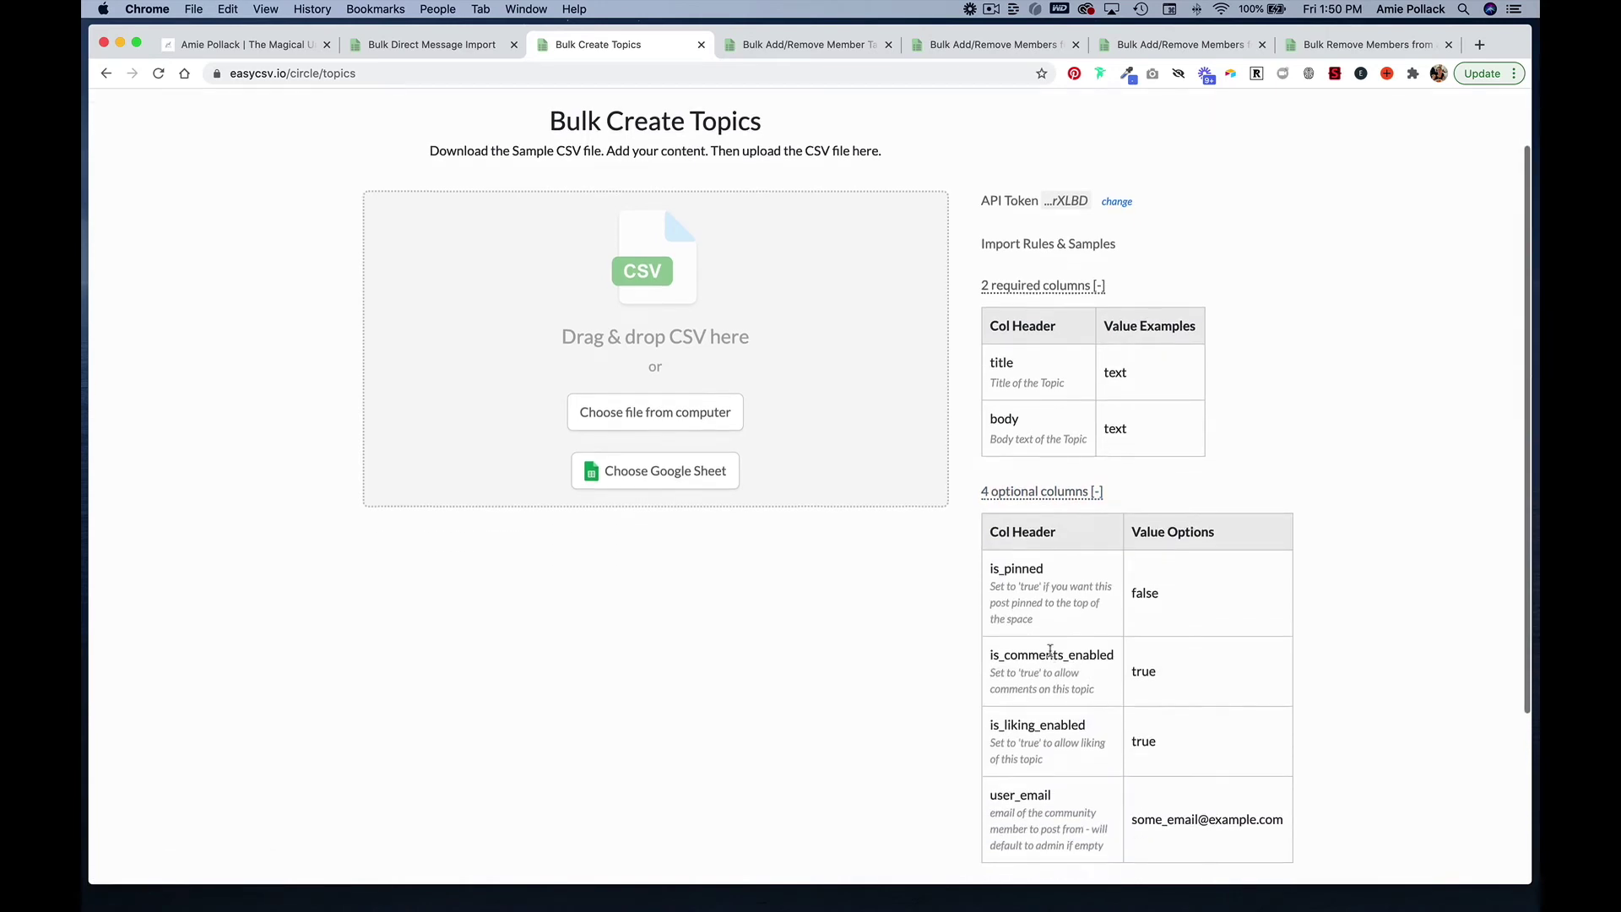
{"action": "scroll", "coordinate": [1050, 650], "scroll_direction": "down", "scroll_amount": 3}
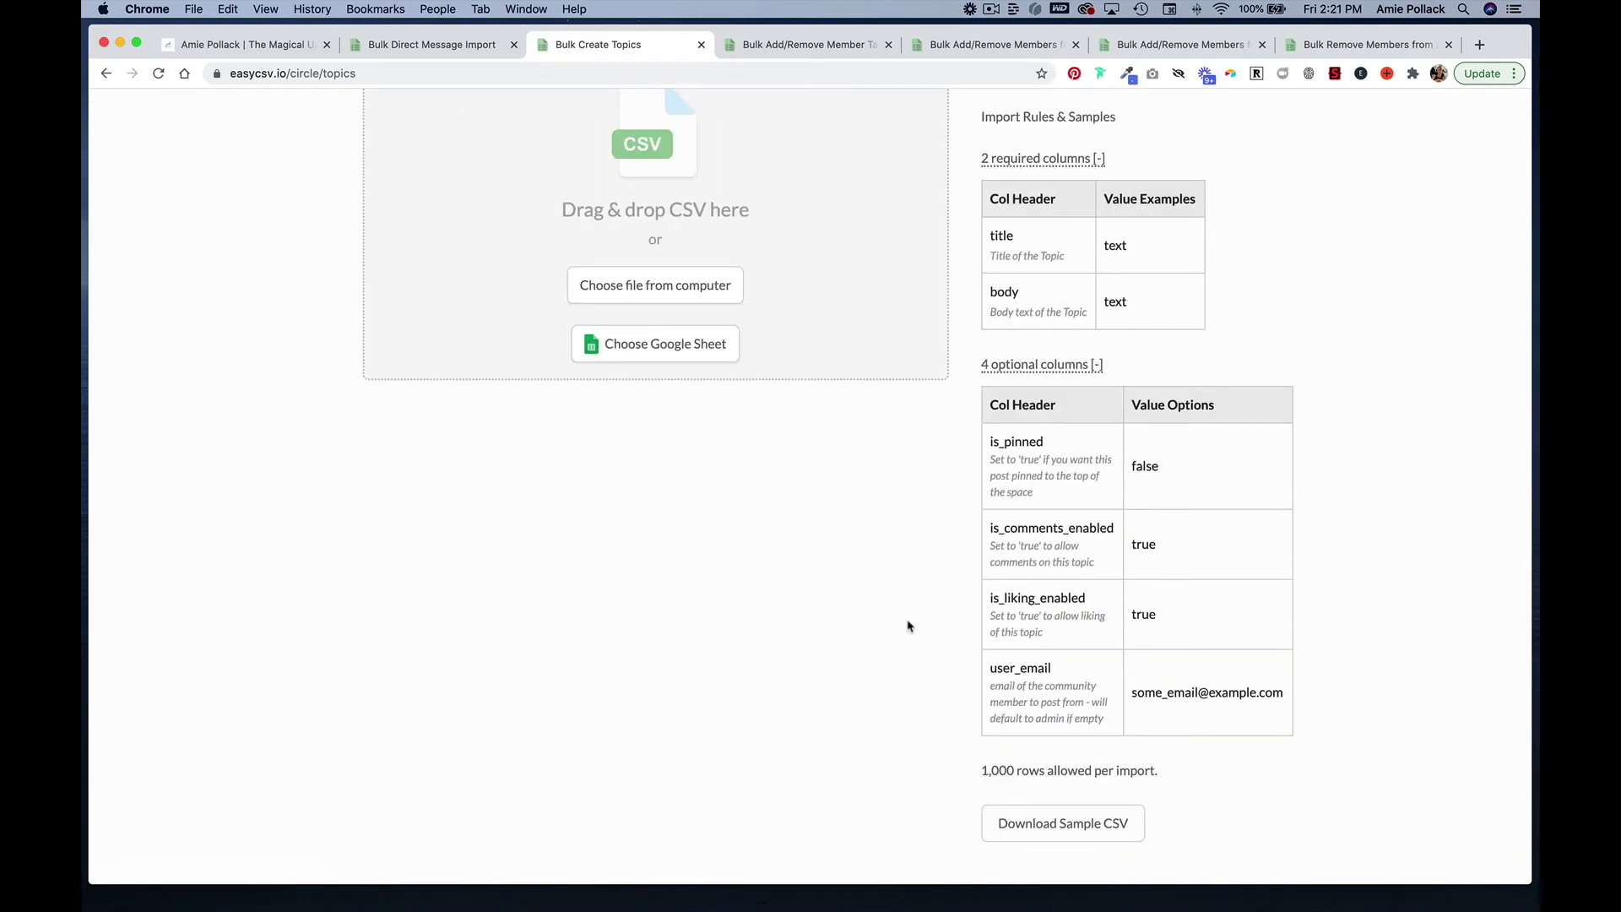
{"action": "scroll", "coordinate": [908, 626], "scroll_direction": "up", "scroll_amount": 5}
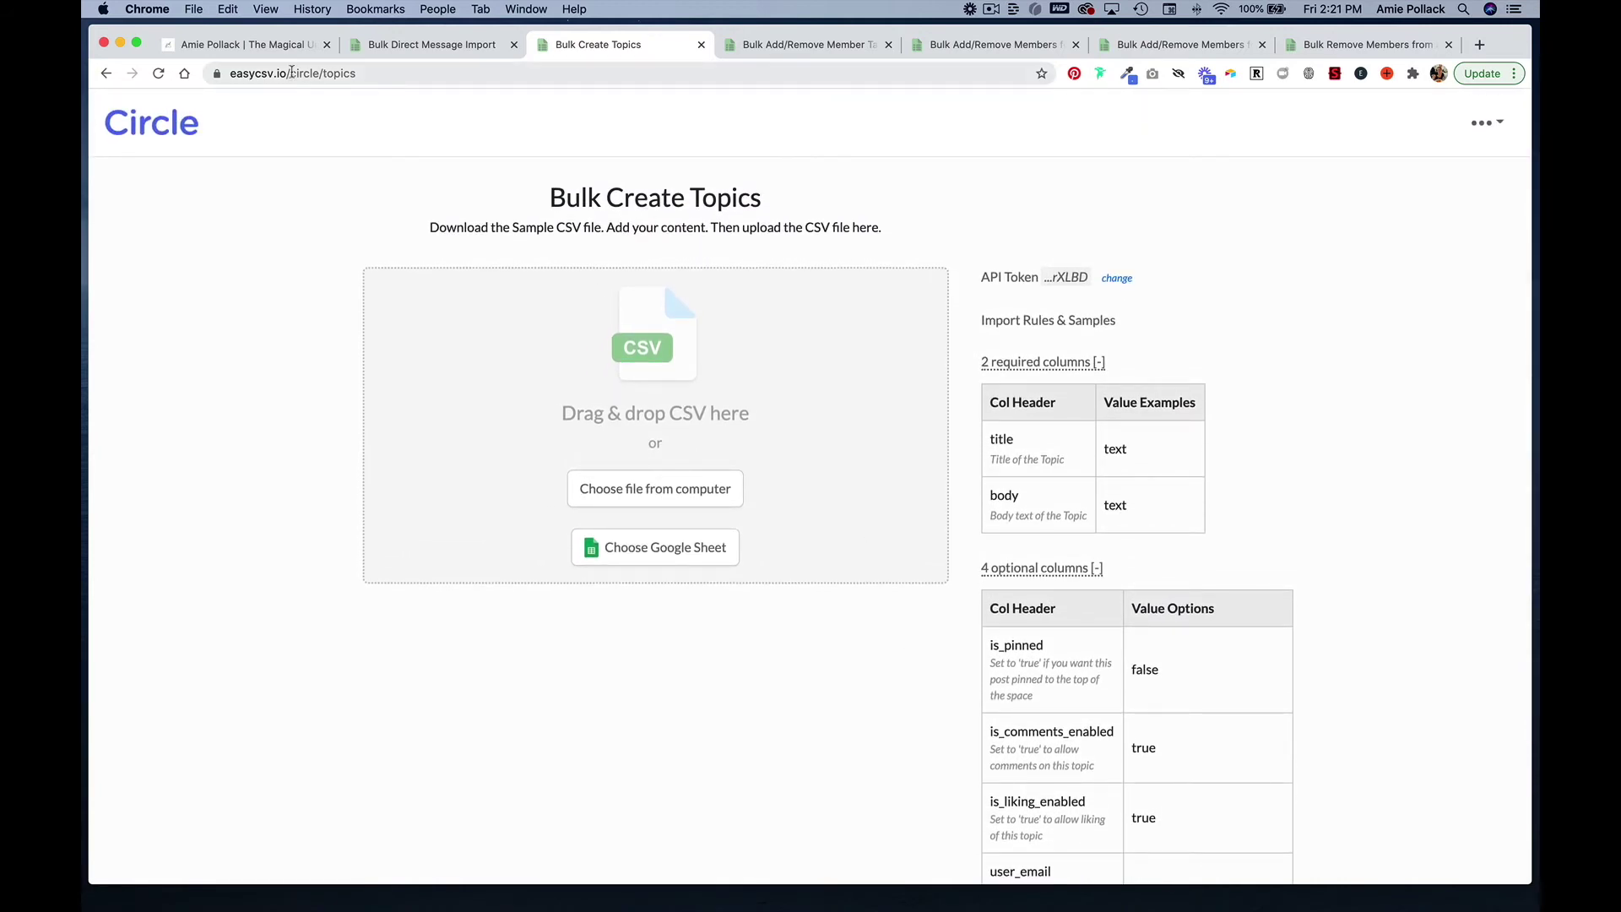
{"action": "left_click", "coordinate": [257, 48]}
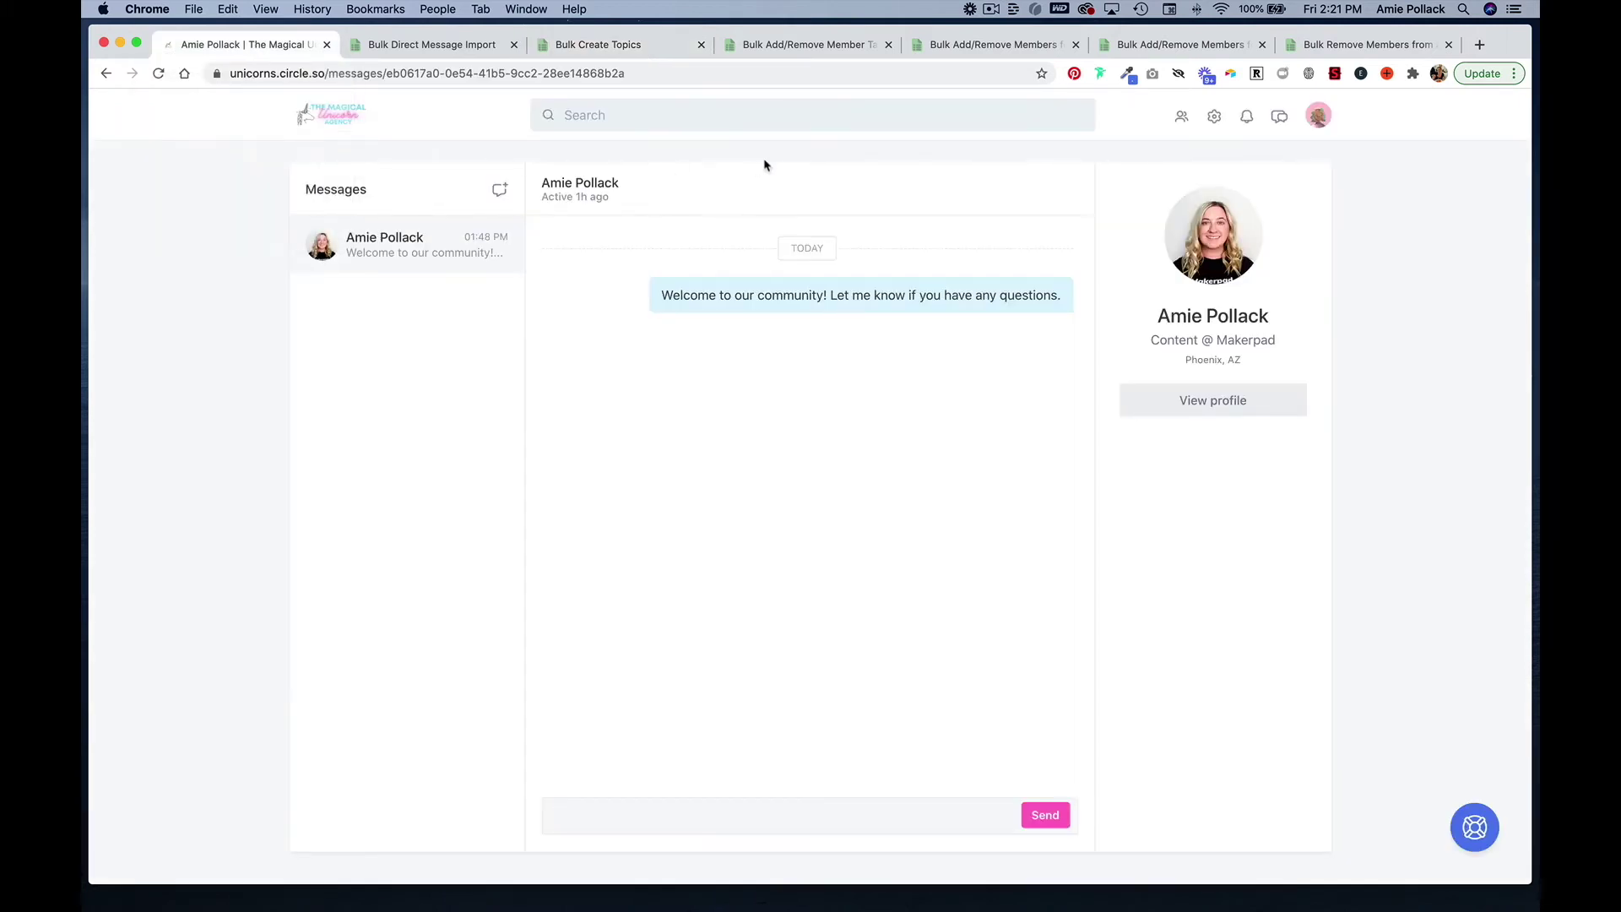
Step: Confirm Circle's Events & Announcements space still has zero topics
{"action": "left_click", "coordinate": [346, 112]}
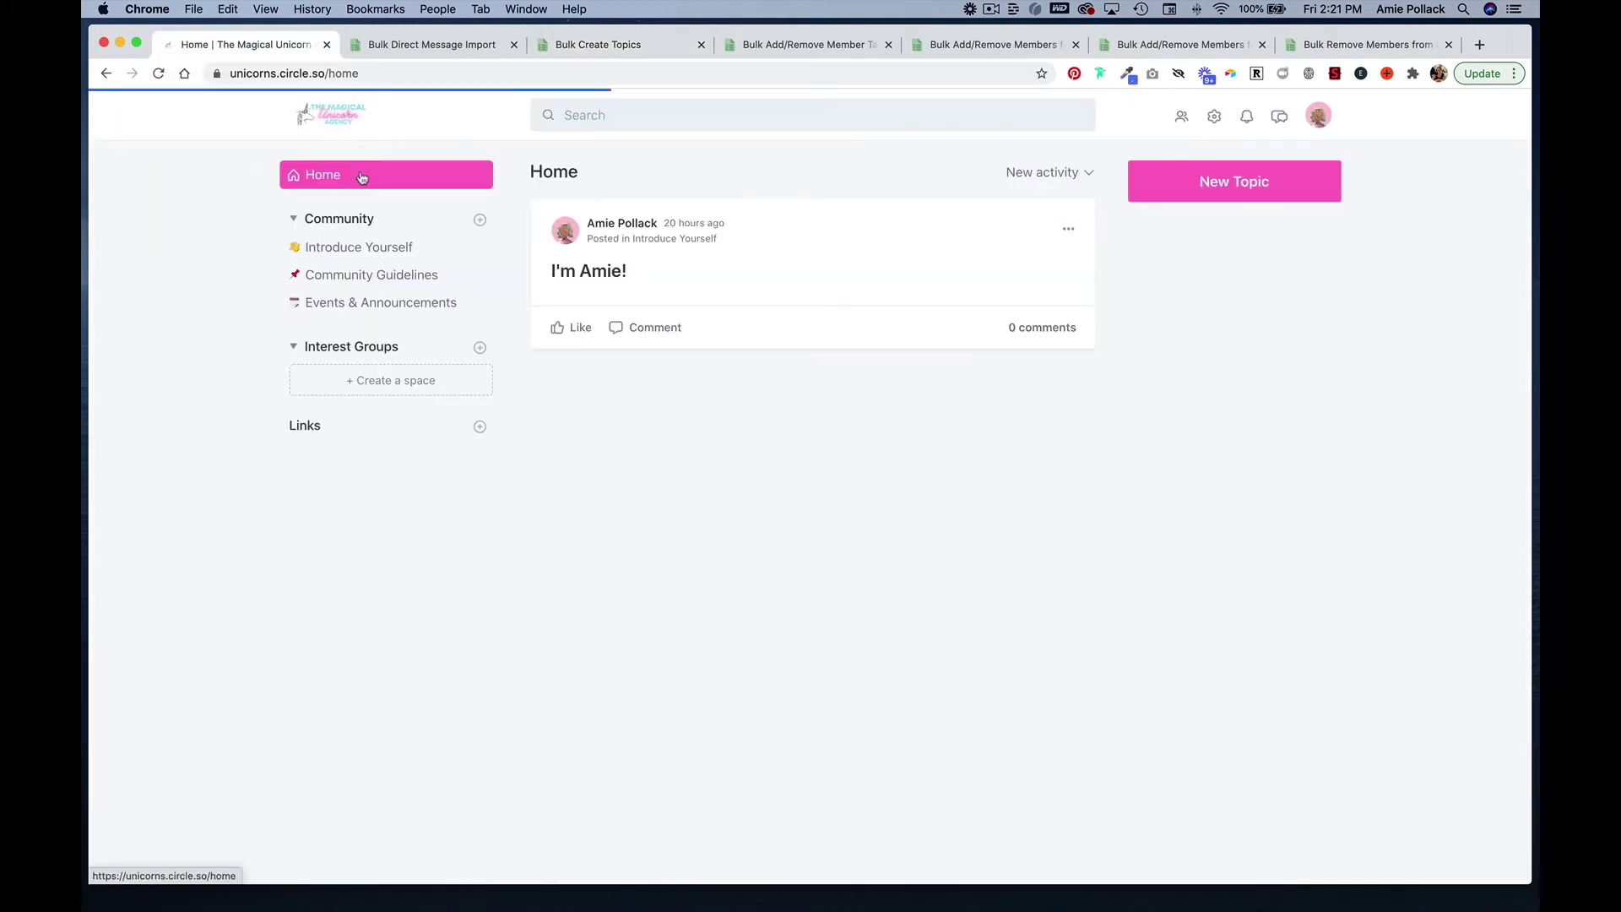
{"action": "left_click", "coordinate": [371, 305]}
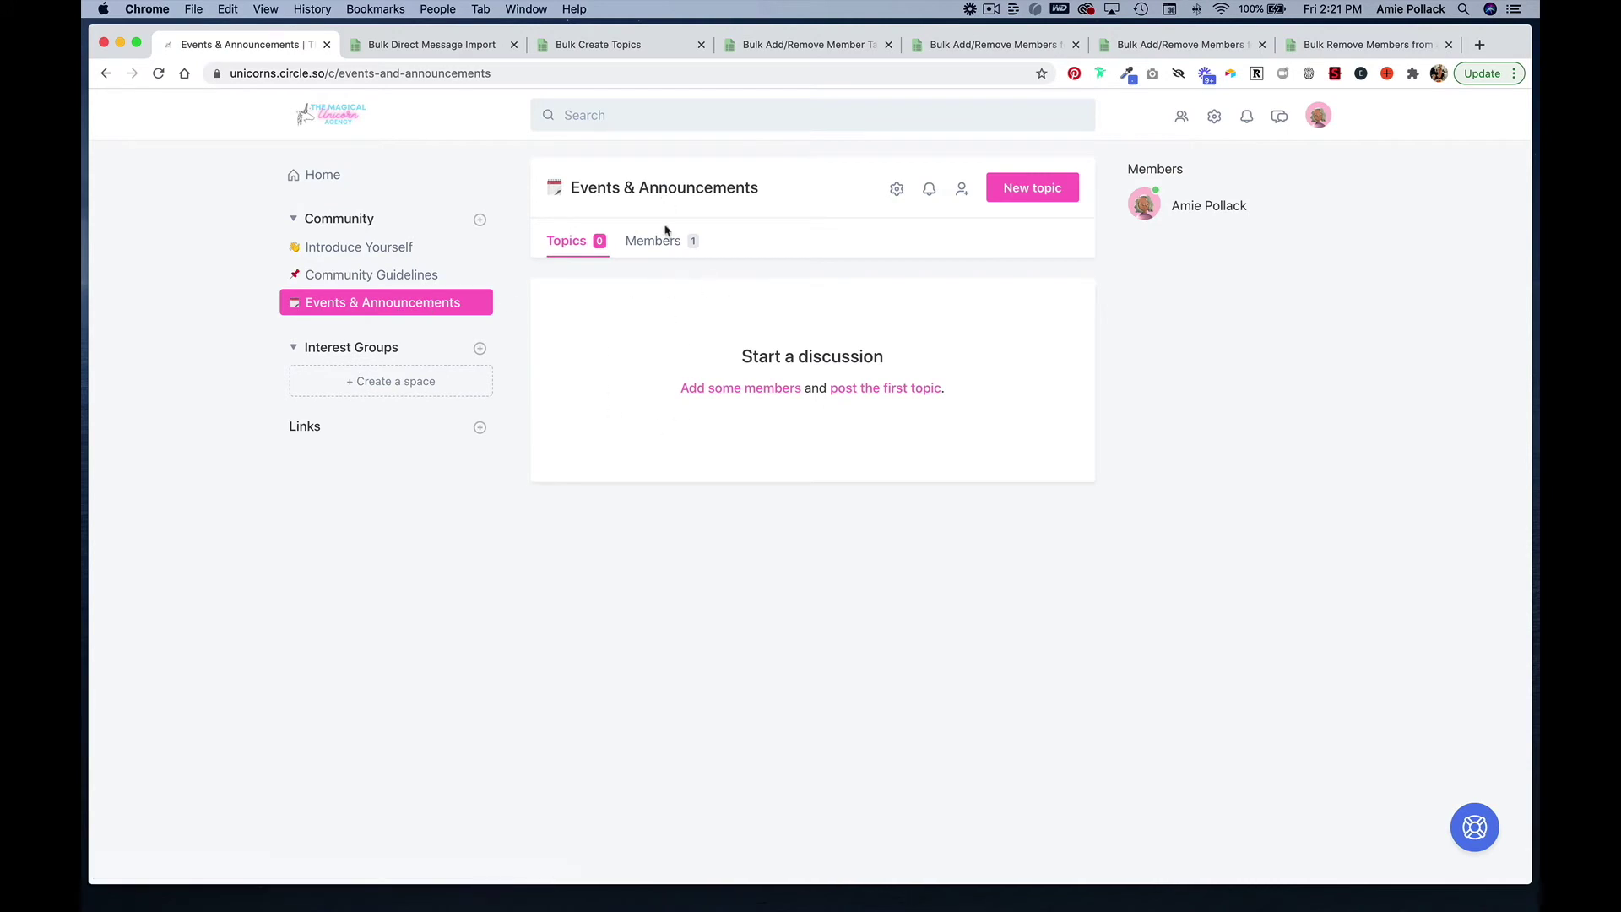
{"action": "left_click", "coordinate": [581, 47]}
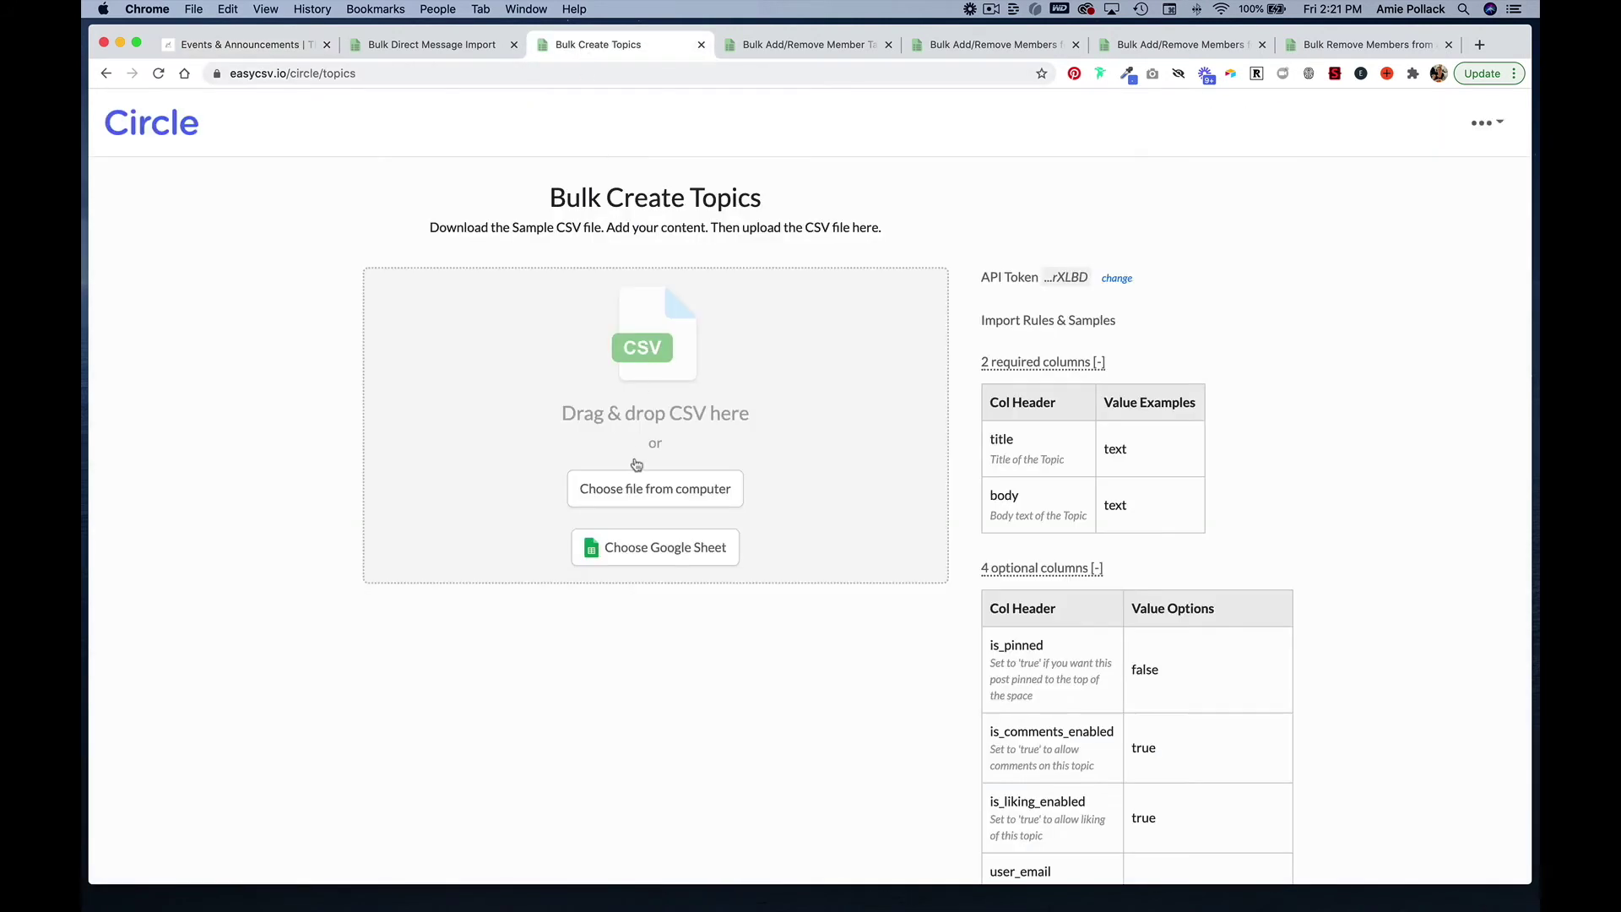
Step: Upload CircleEasyCSV_topics.csv to Events & Announcements, validate it and import both records
{"action": "left_click", "coordinate": [628, 493]}
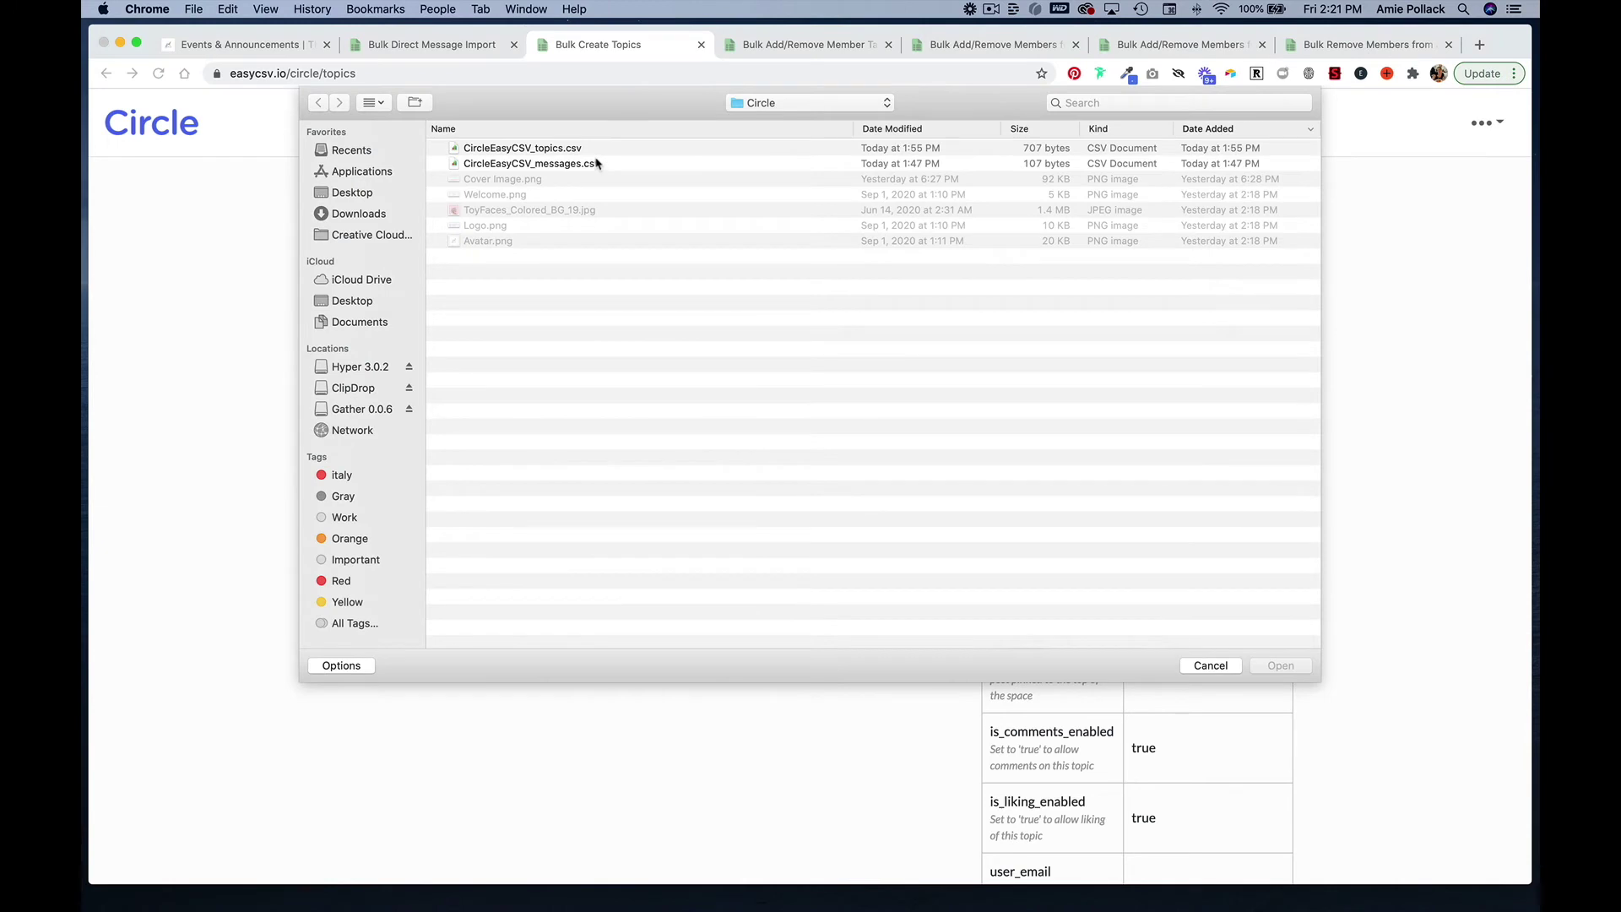
{"action": "left_click", "coordinate": [592, 149]}
{"action": "double_click", "coordinate": [592, 148]}
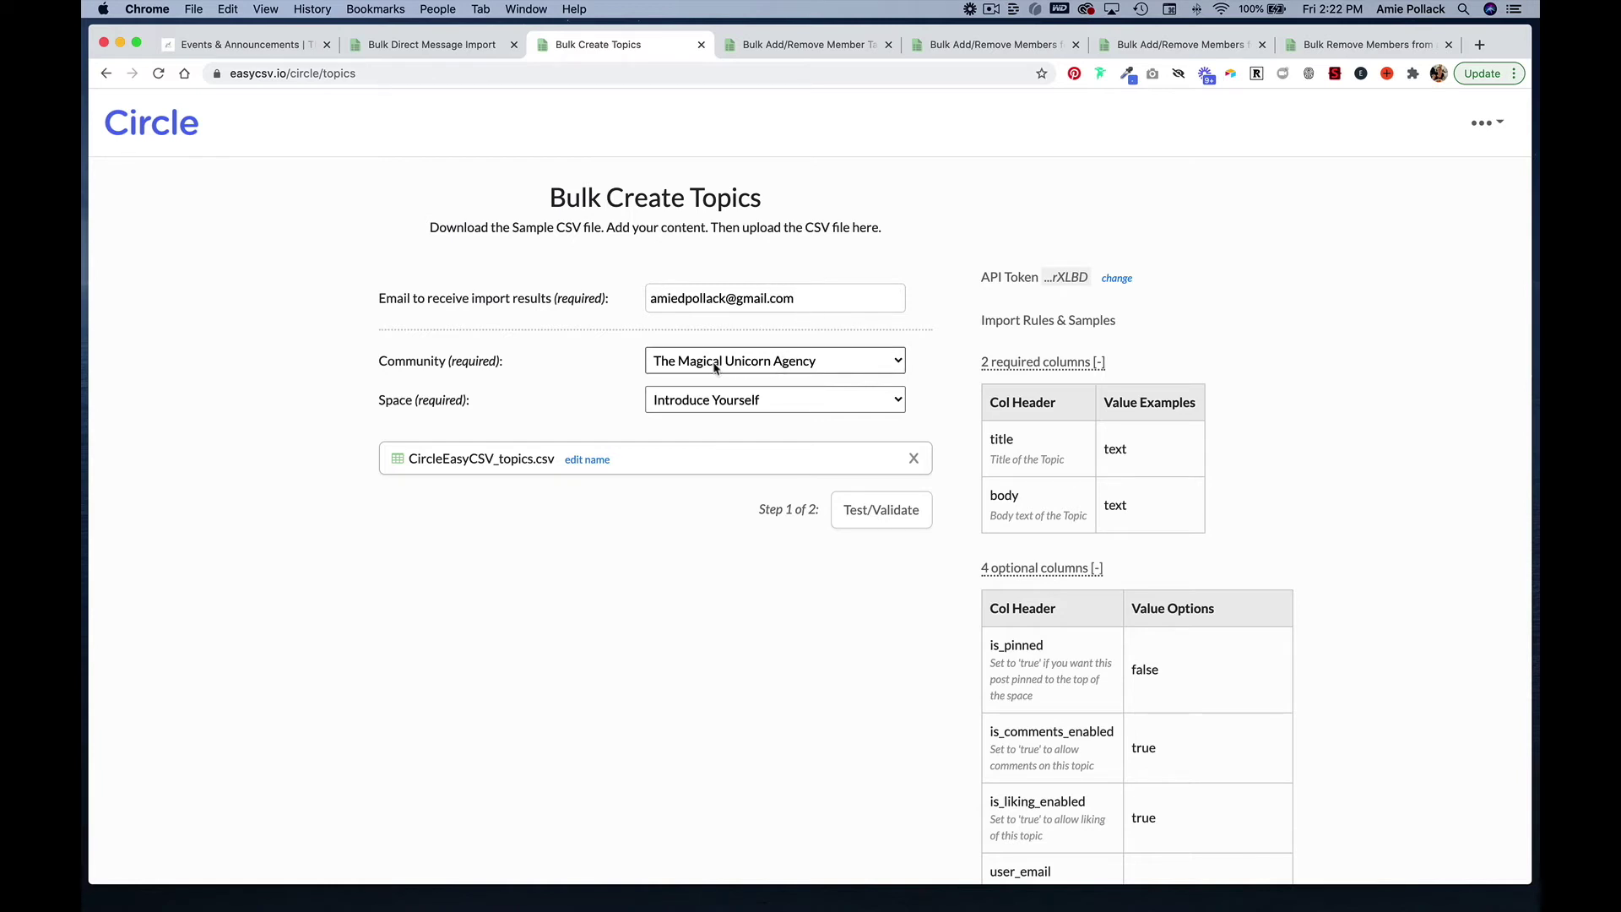
{"action": "left_click", "coordinate": [716, 402]}
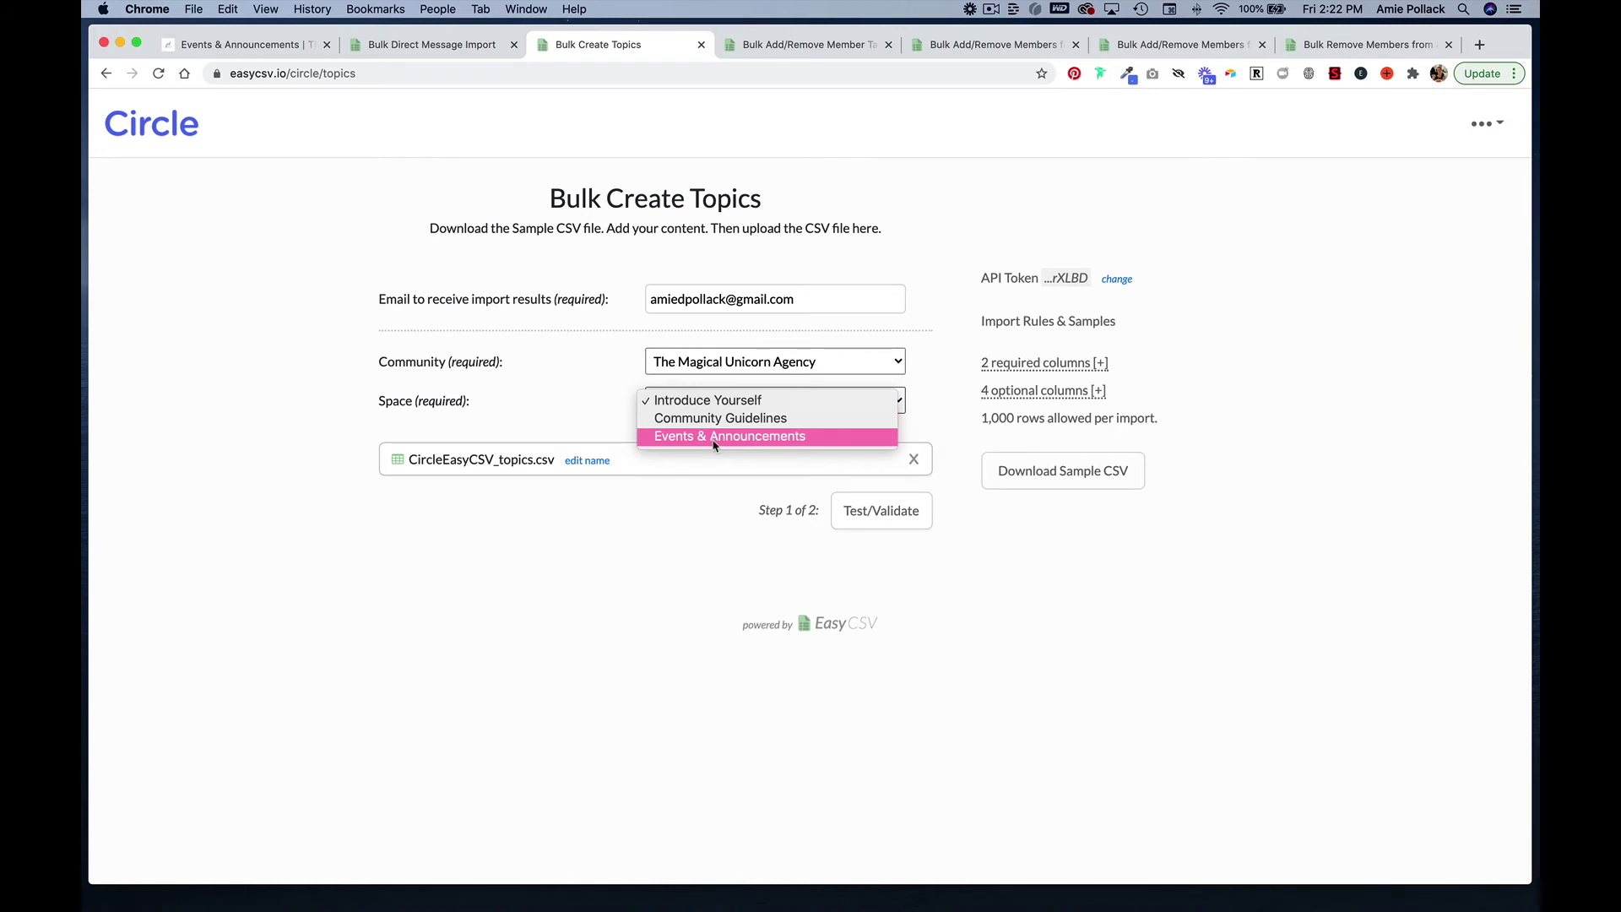
{"action": "left_click", "coordinate": [714, 436]}
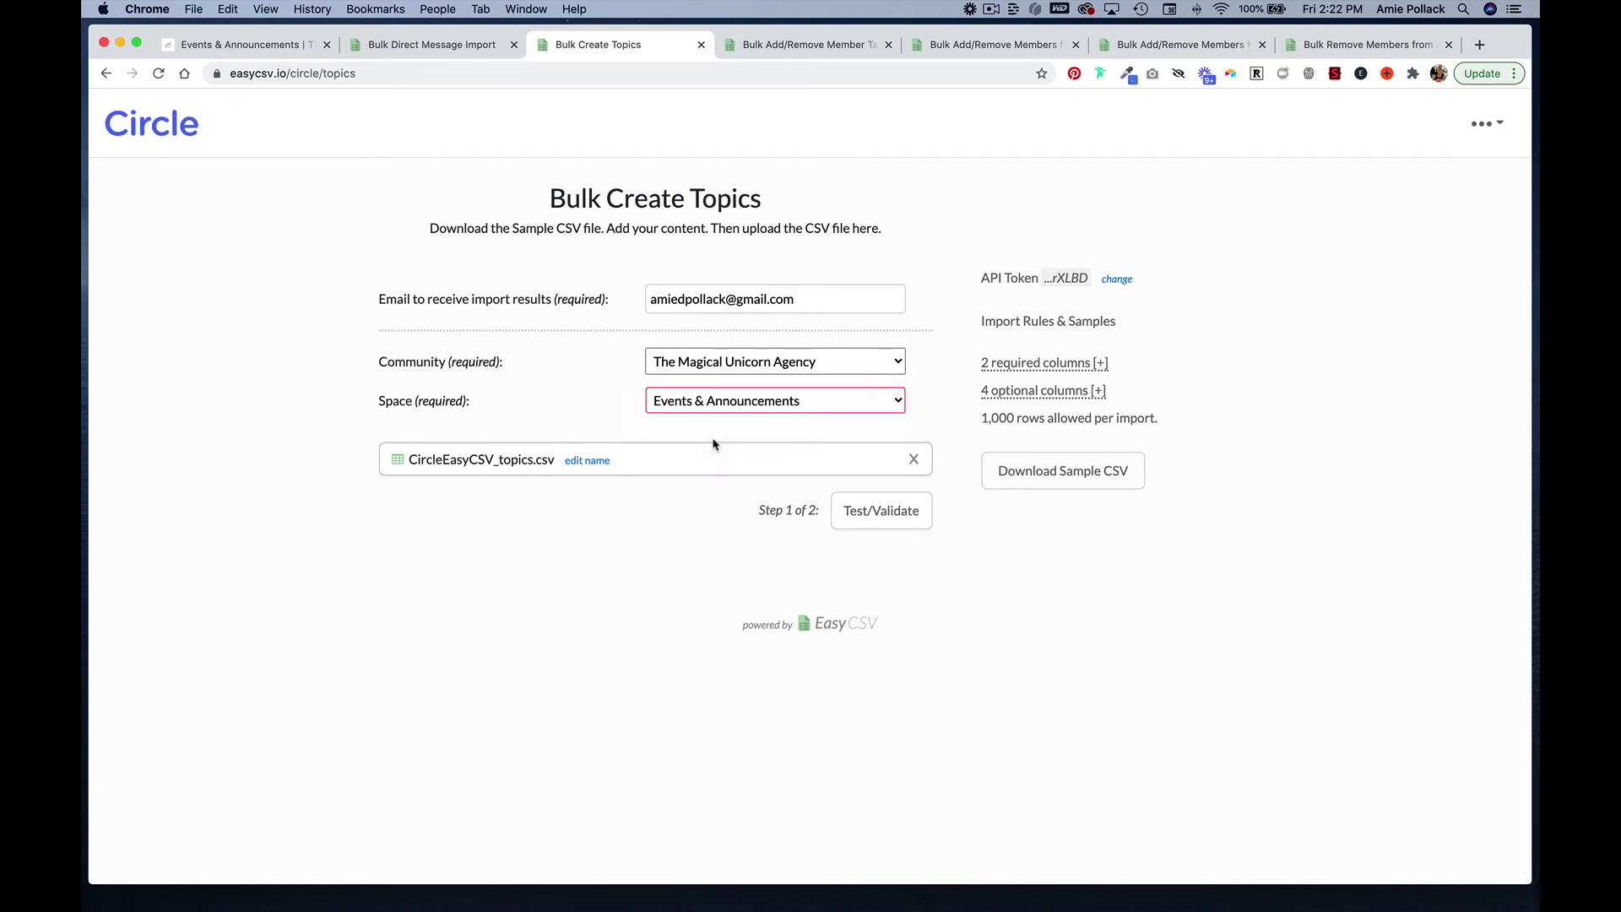
{"action": "left_click", "coordinate": [856, 513]}
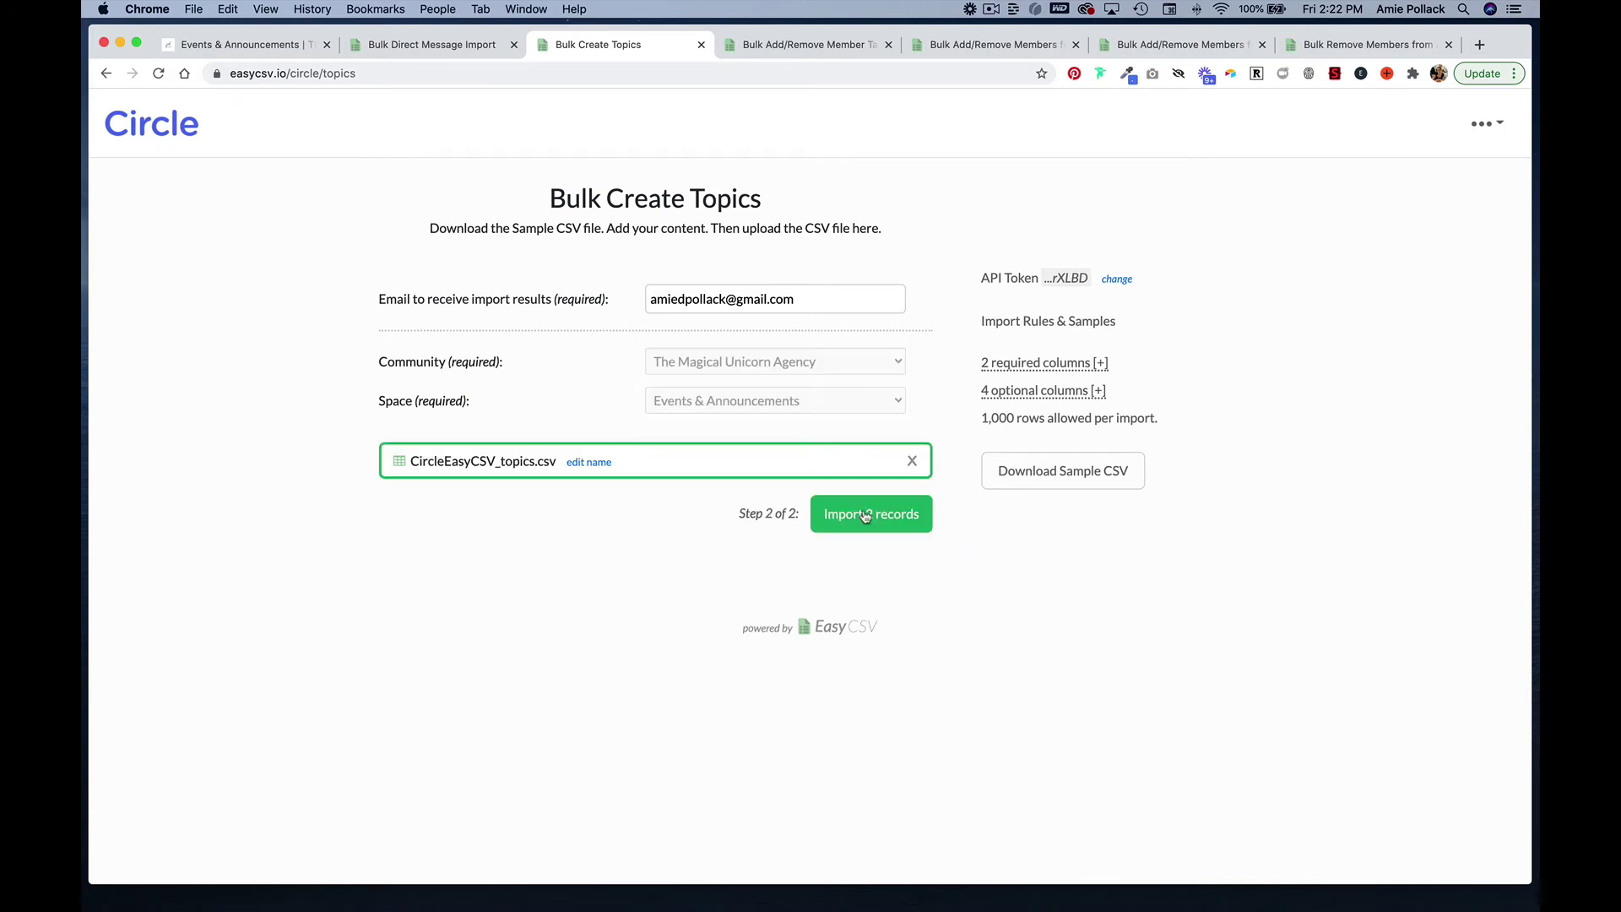
{"action": "left_click", "coordinate": [862, 518]}
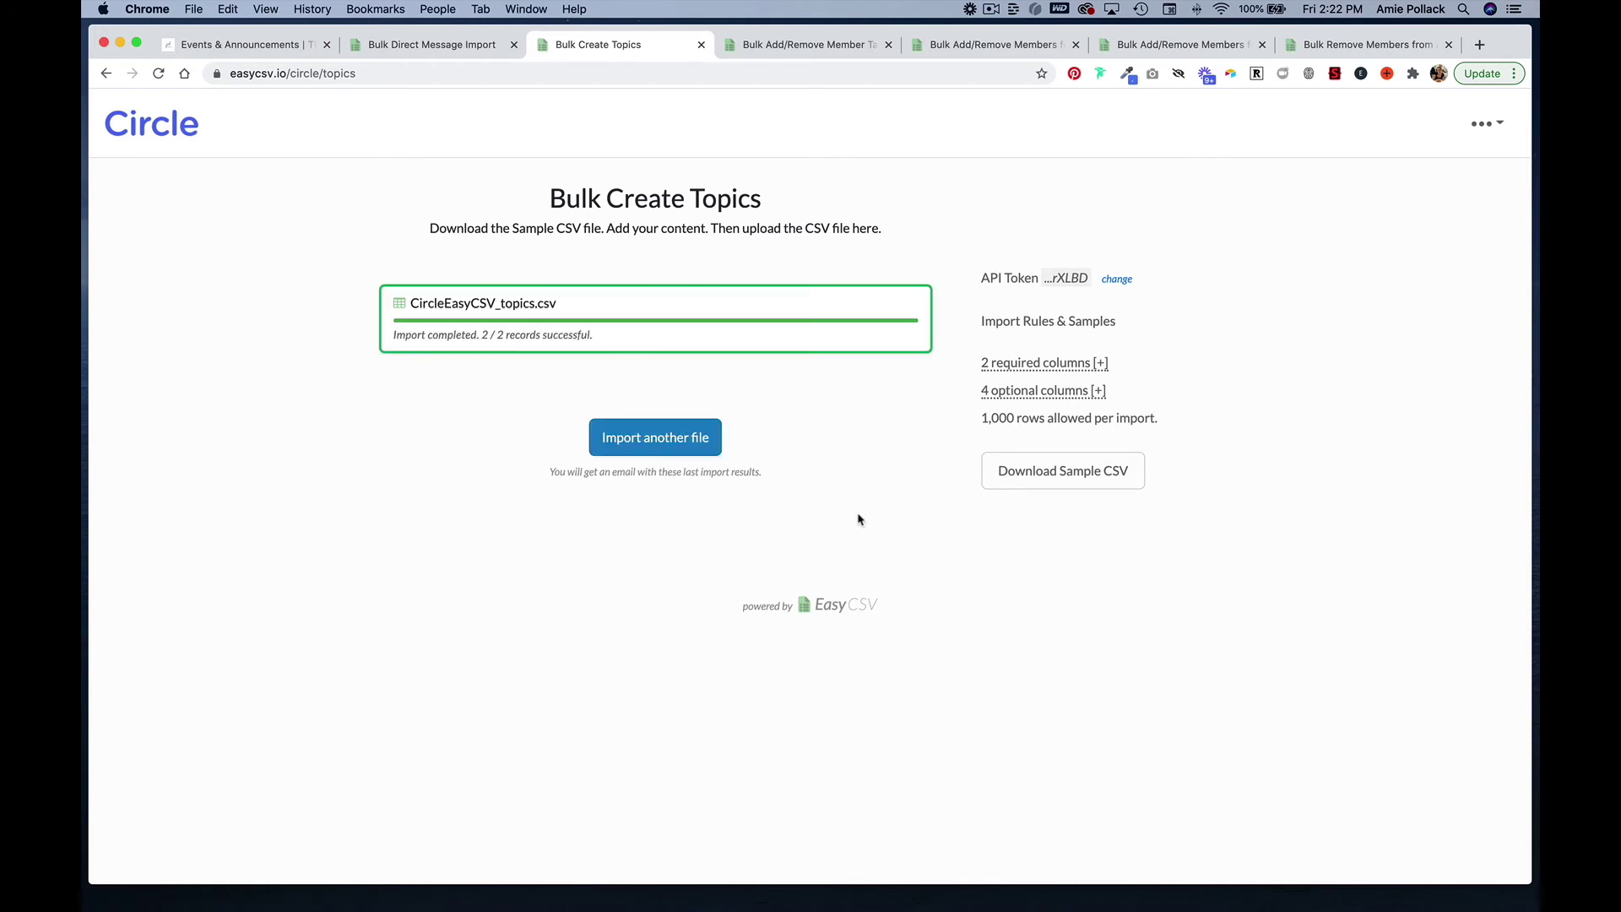
Step: Reload Events & Announcements to confirm the two Co-working workshop topics appear
{"action": "left_click", "coordinate": [226, 49]}
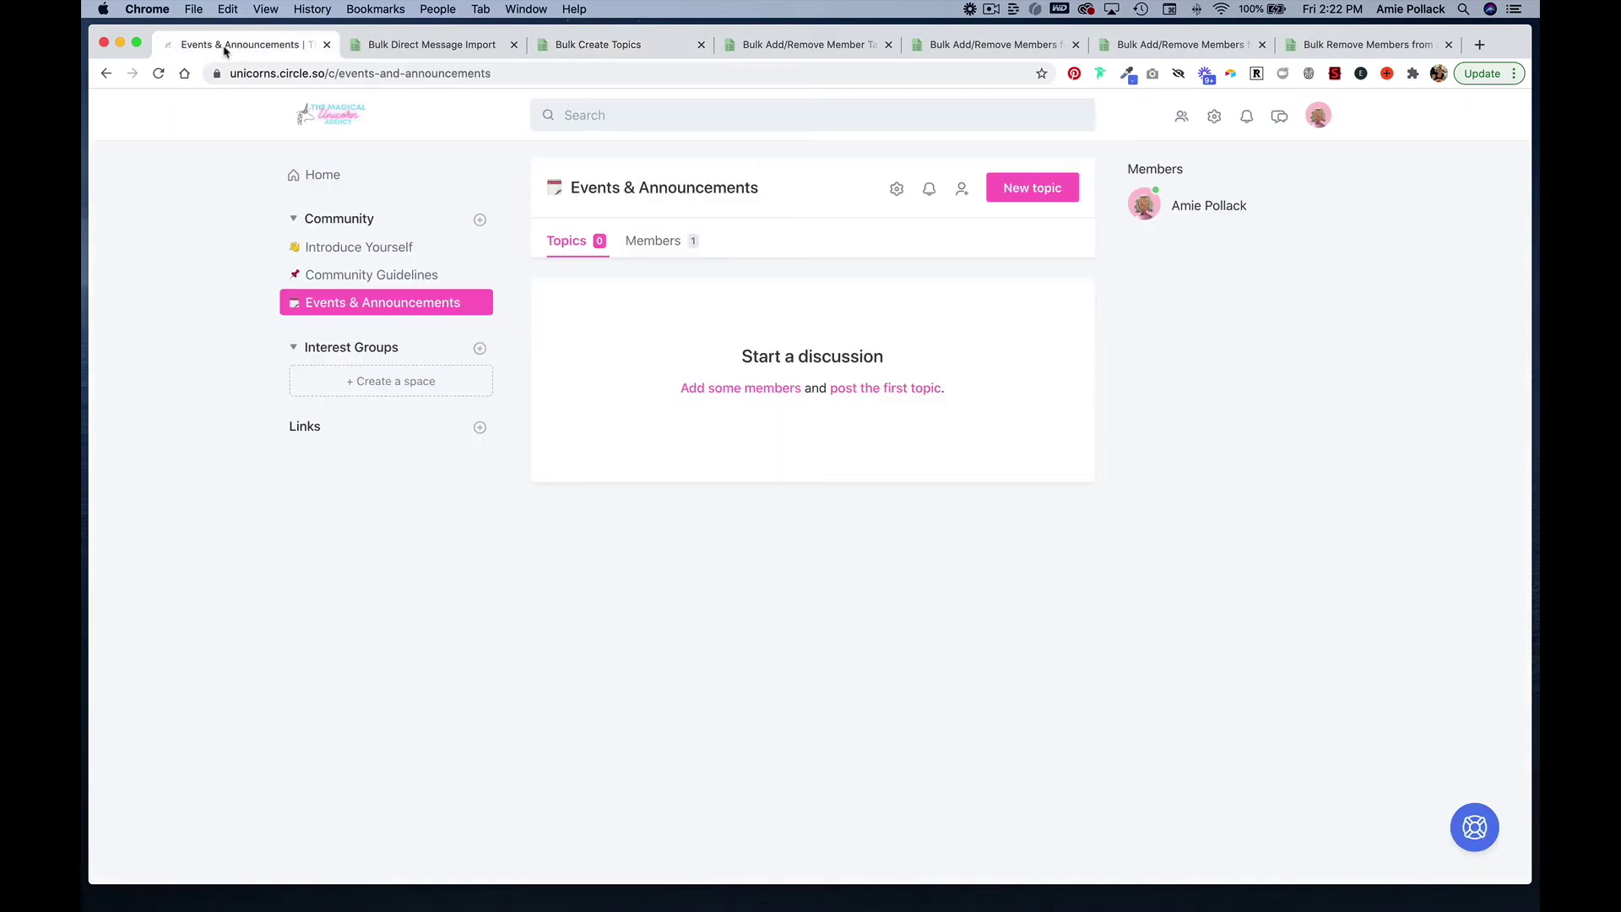
{"action": "left_click", "coordinate": [159, 73]}
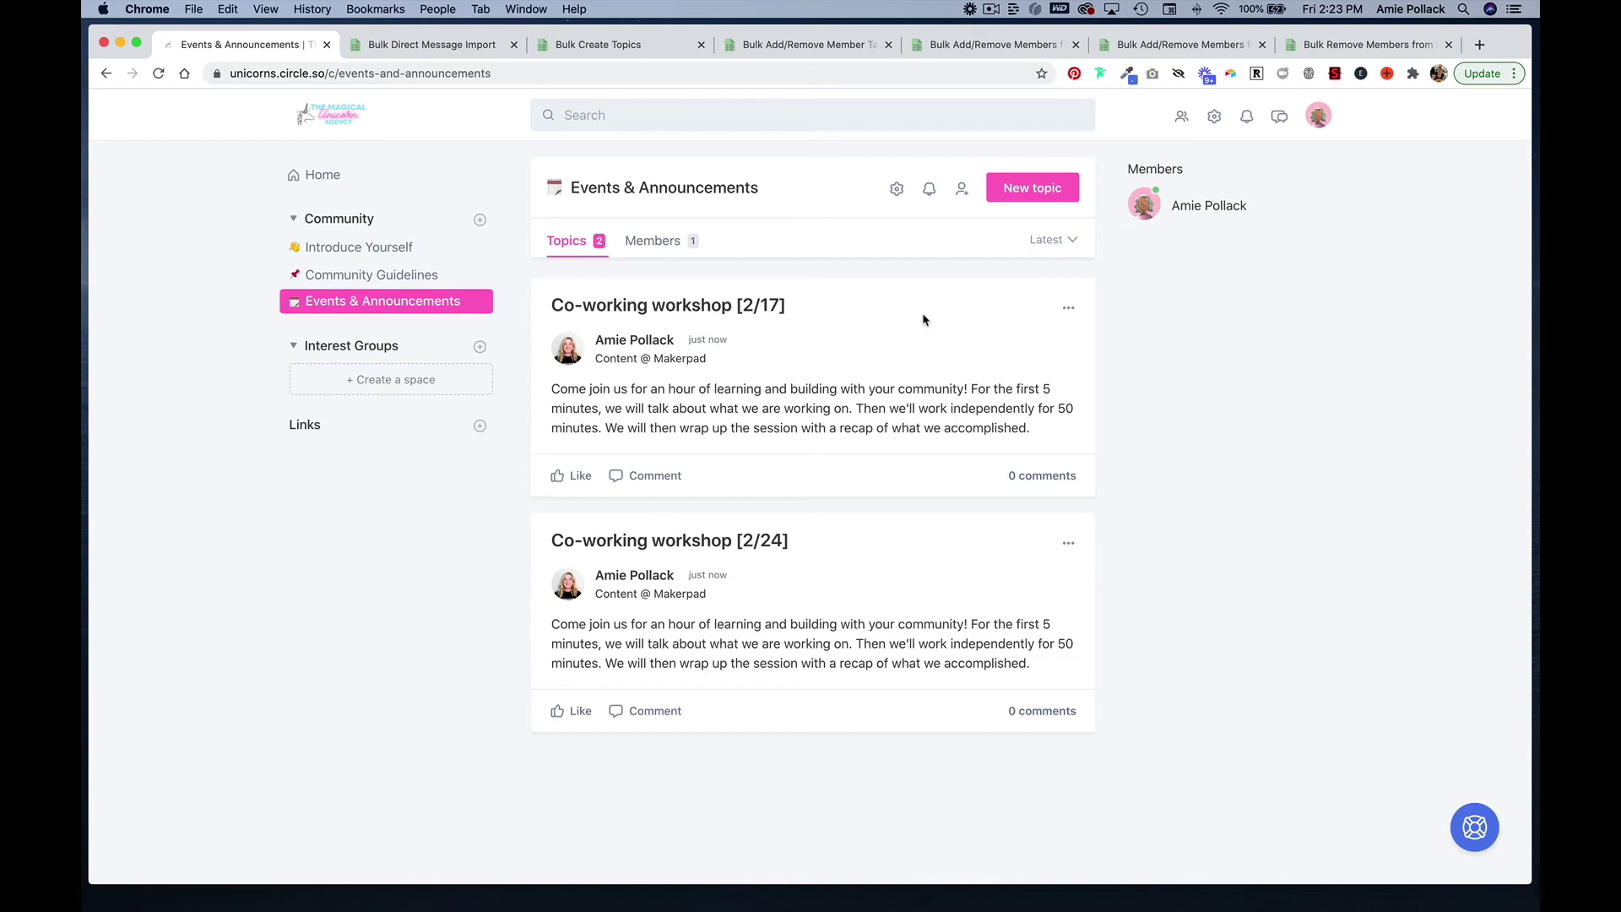
{"action": "left_click", "coordinate": [794, 50]}
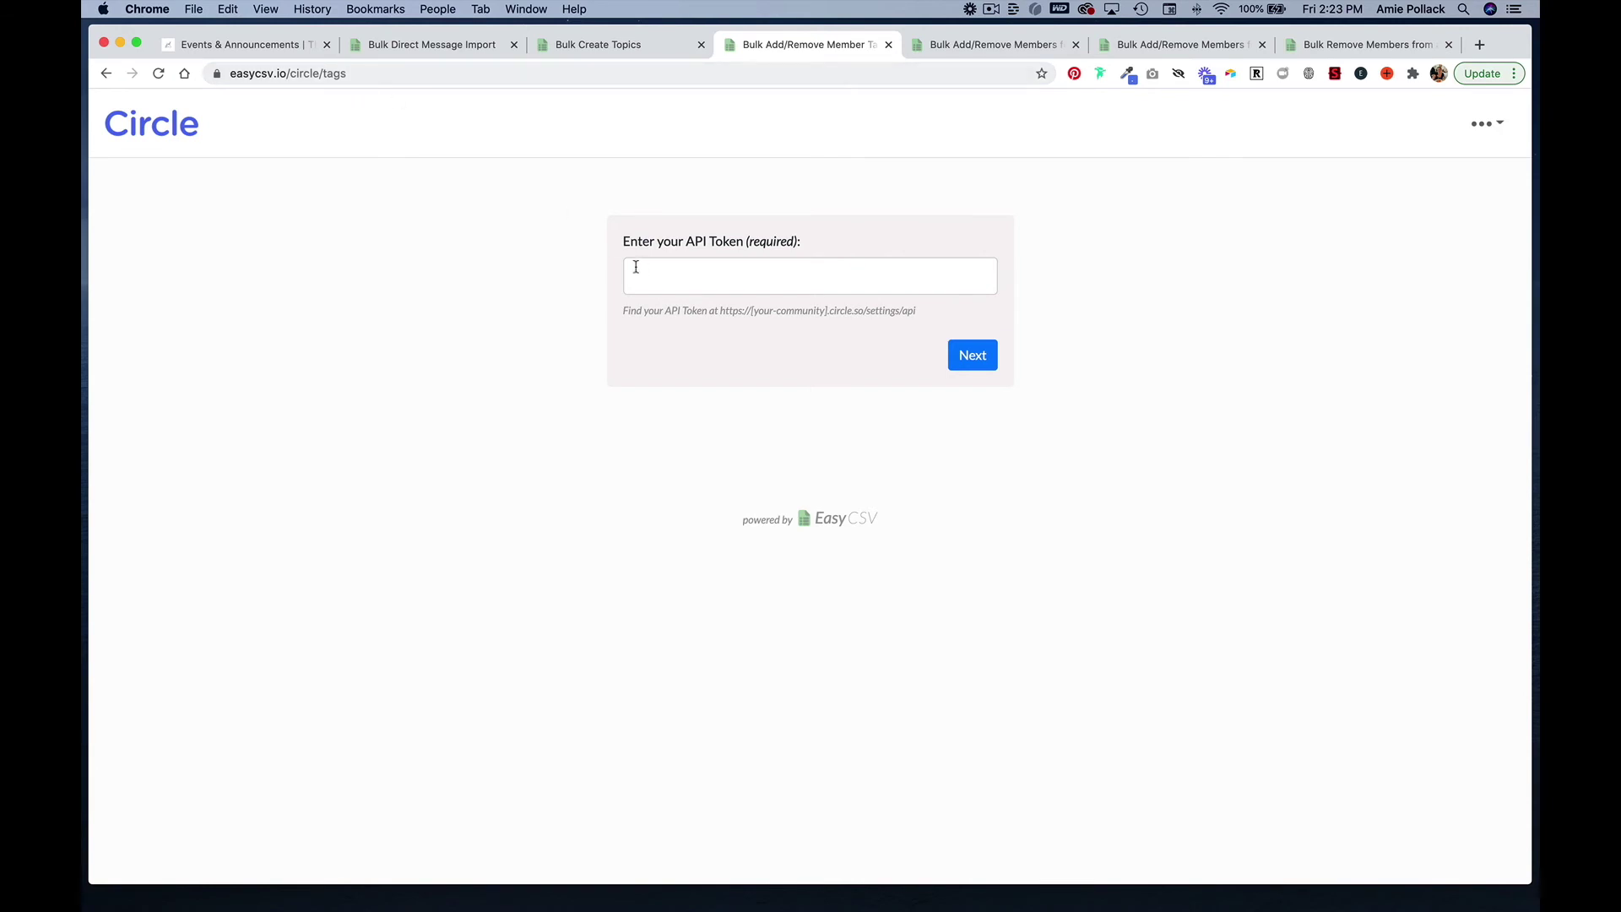
Step: Select the EasyCSV API token in the Circle community's API settings for copying
{"action": "left_click", "coordinate": [244, 43]}
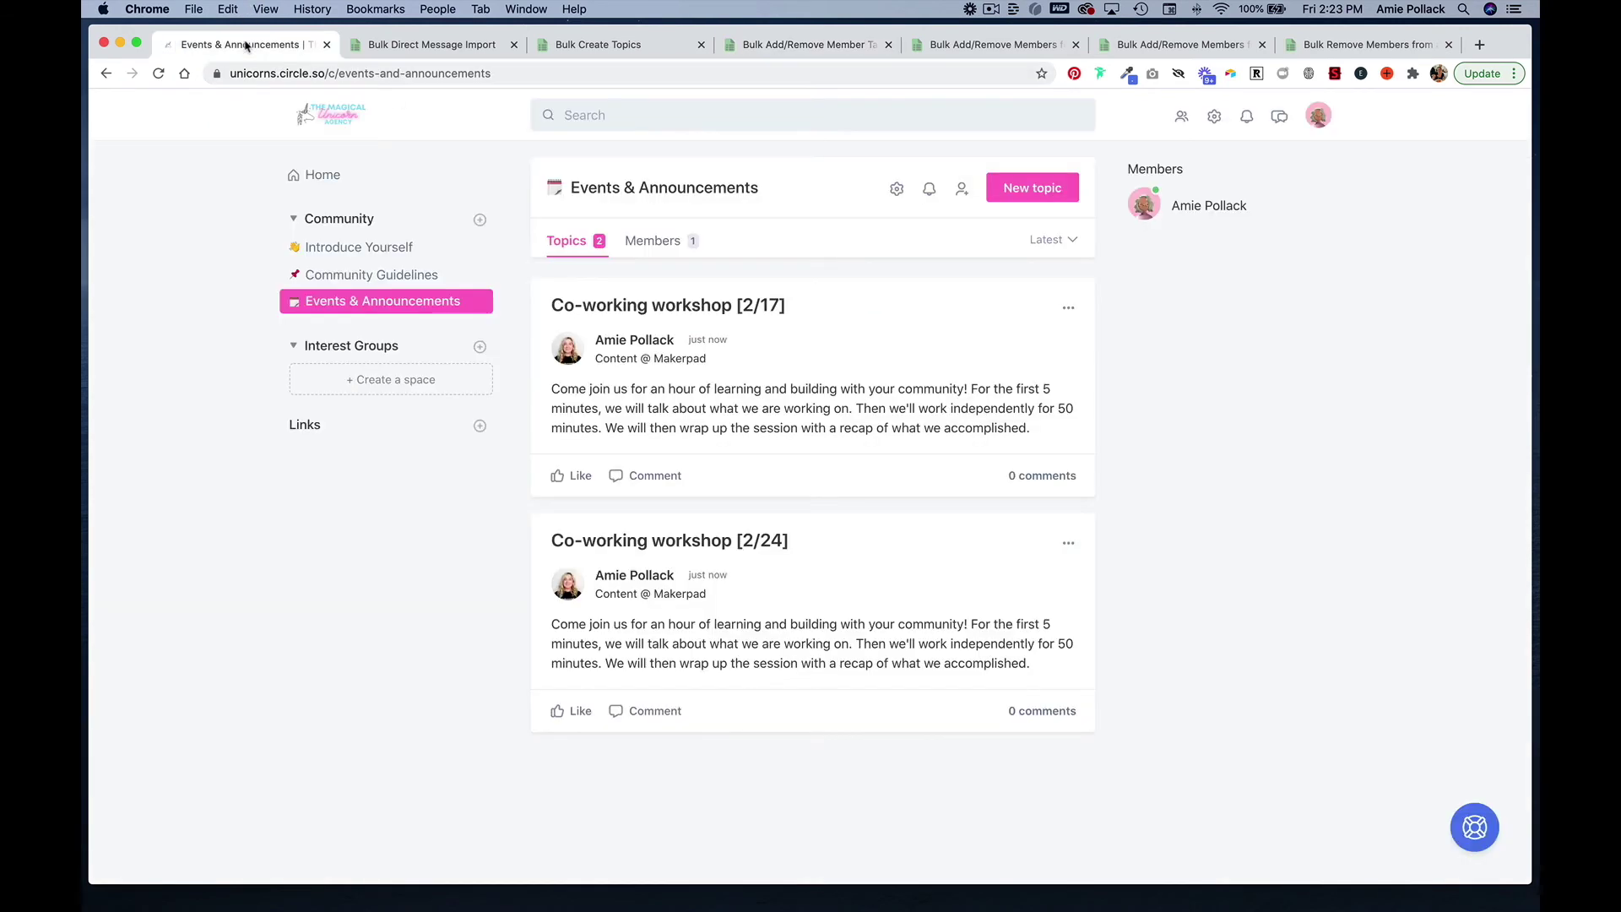
{"action": "left_click", "coordinate": [1214, 117]}
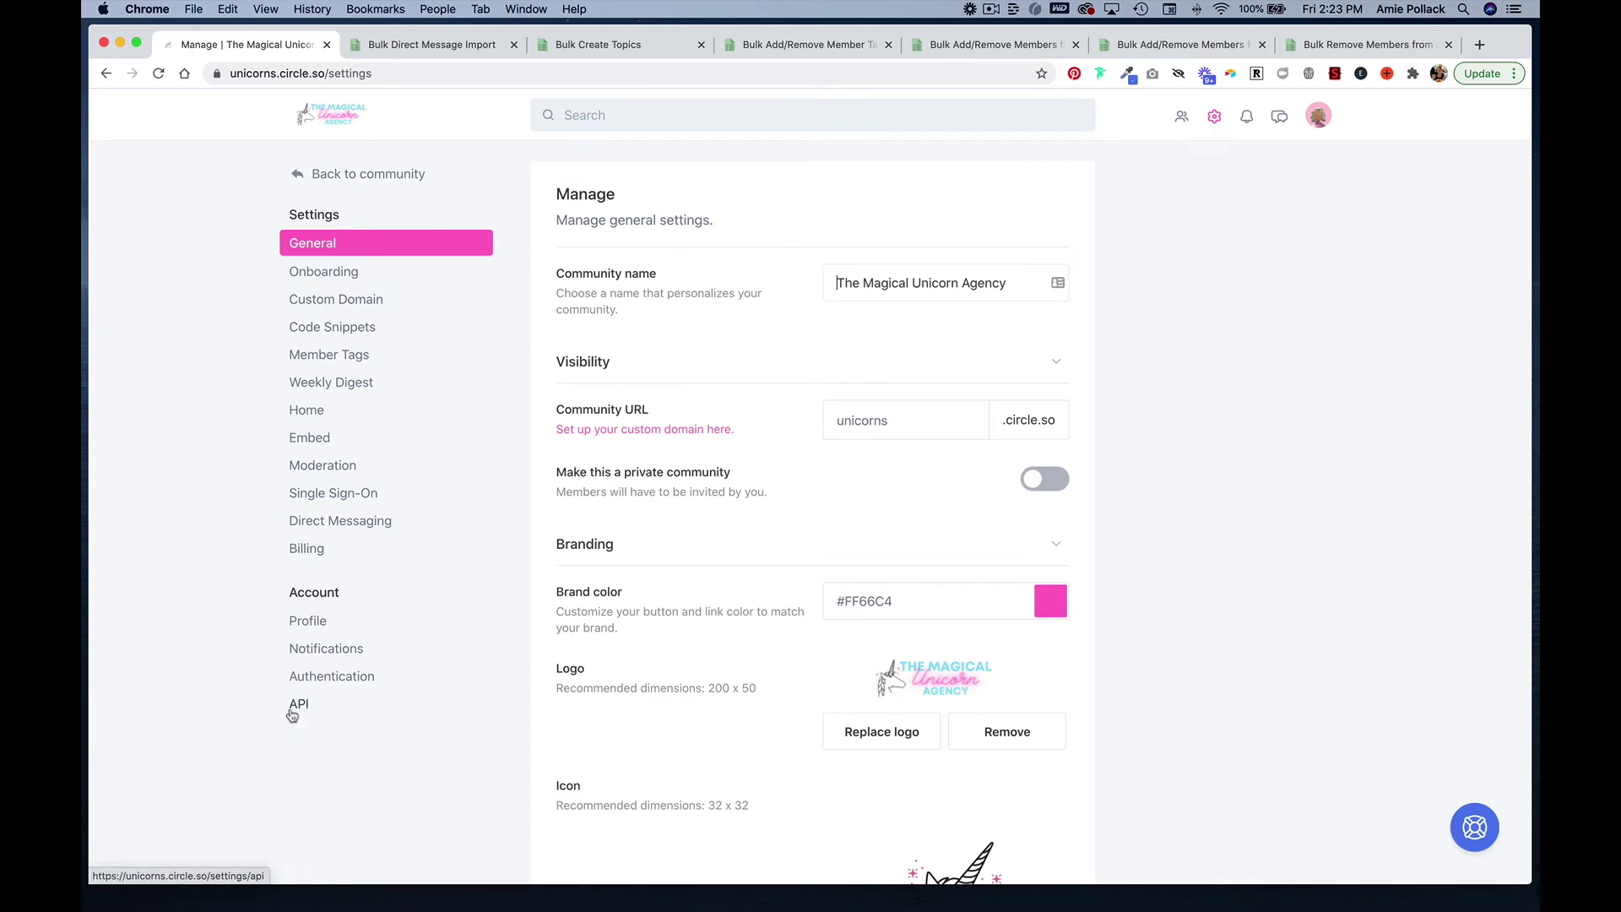
{"action": "left_click", "coordinate": [298, 704]}
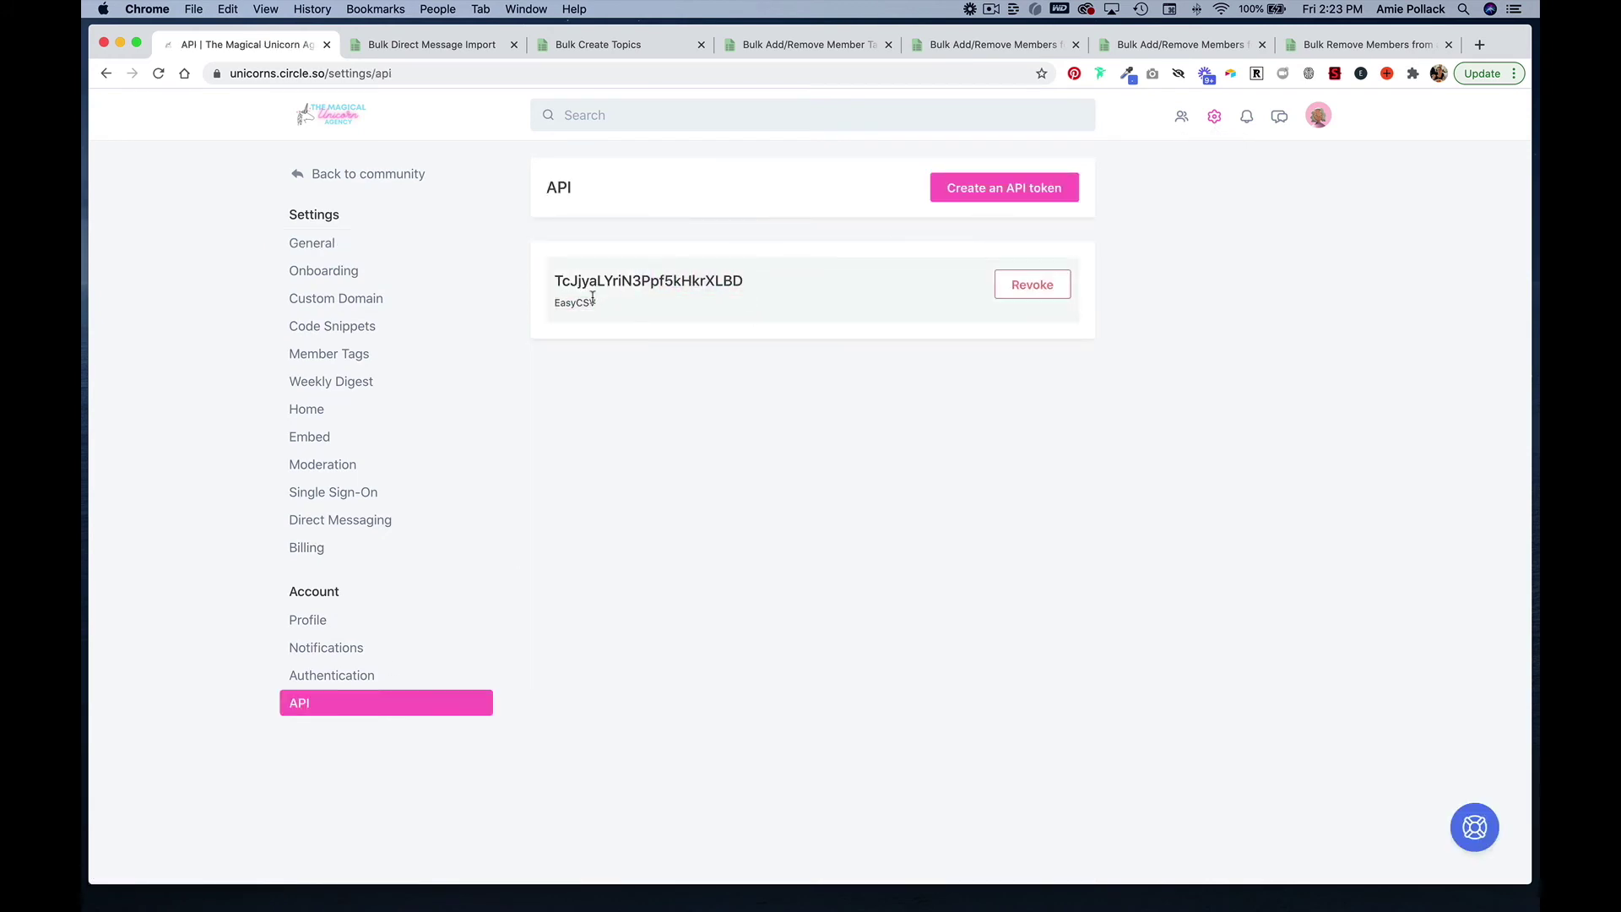
{"action": "left_click_drag", "start_coordinate": [554, 282], "coordinate": [743, 279]}
{"action": "key", "text": "super+c"}
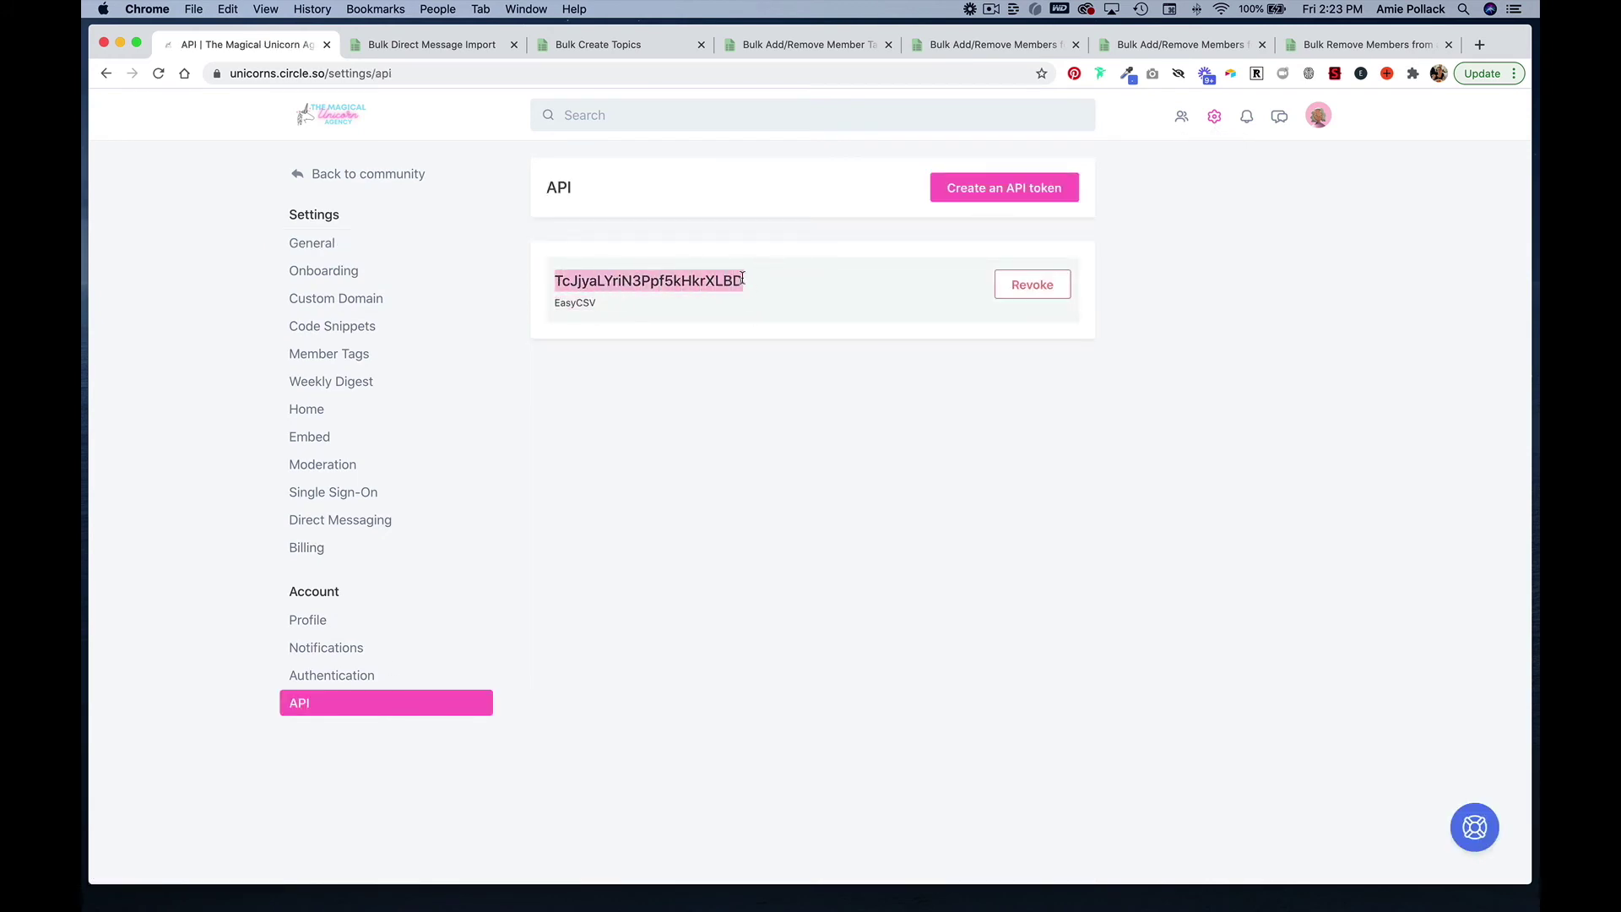
Step: Connect the member tags tool with the pasted token and reveal its member_email and tags columns
{"action": "left_click", "coordinate": [777, 44]}
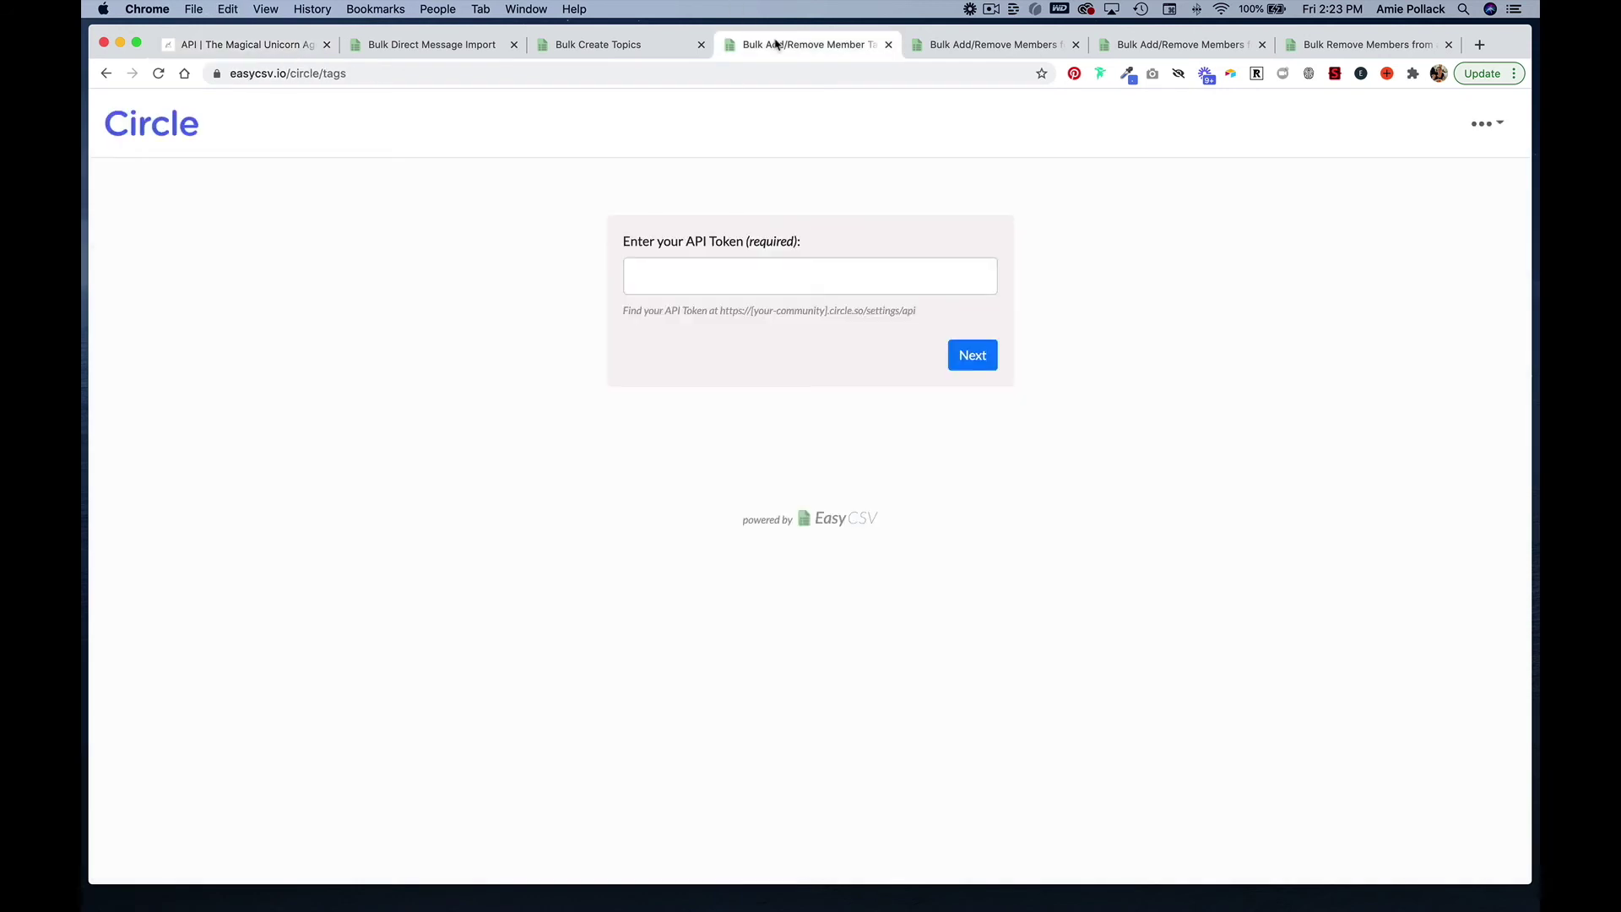
{"action": "left_click", "coordinate": [740, 280]}
{"action": "key", "text": "super+v"}
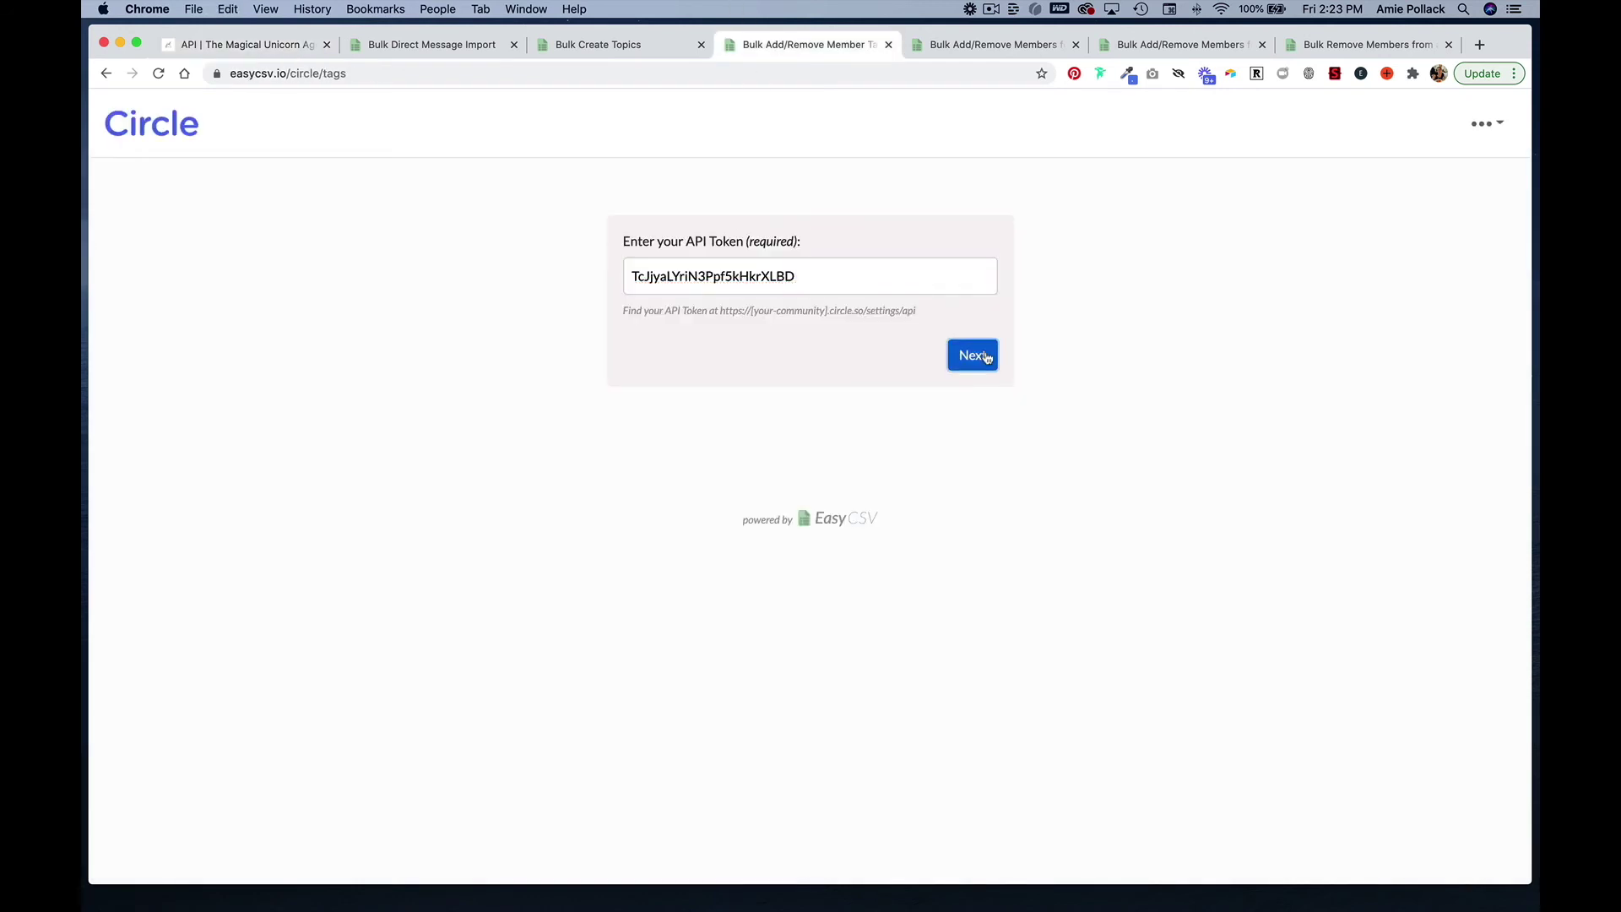
{"action": "left_click", "coordinate": [985, 355]}
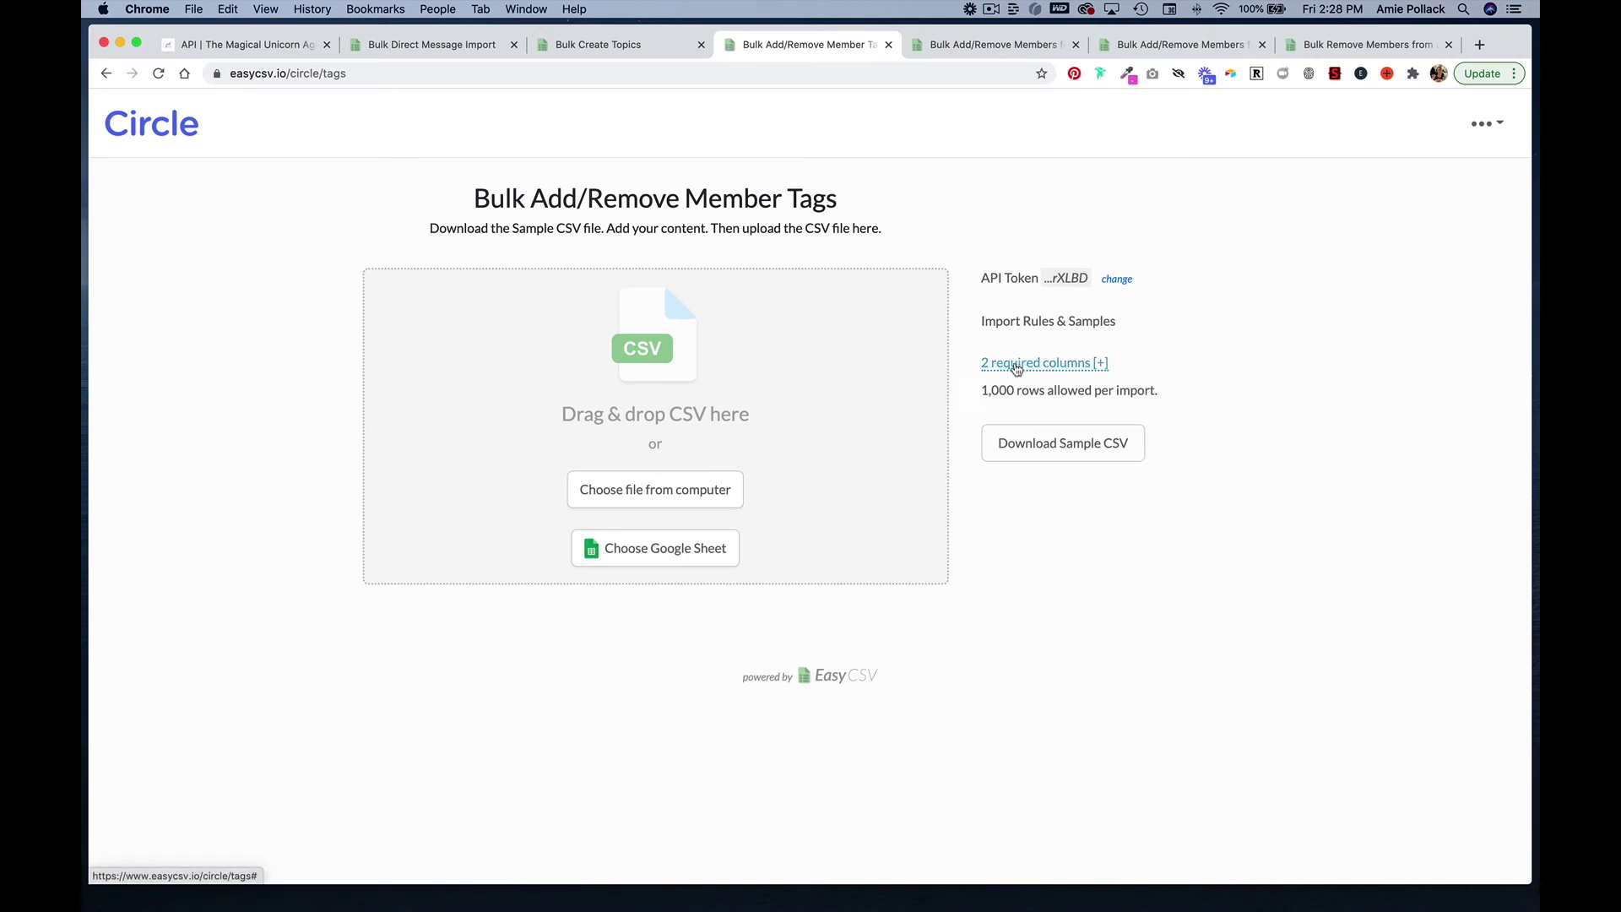
{"action": "left_click", "coordinate": [1017, 364]}
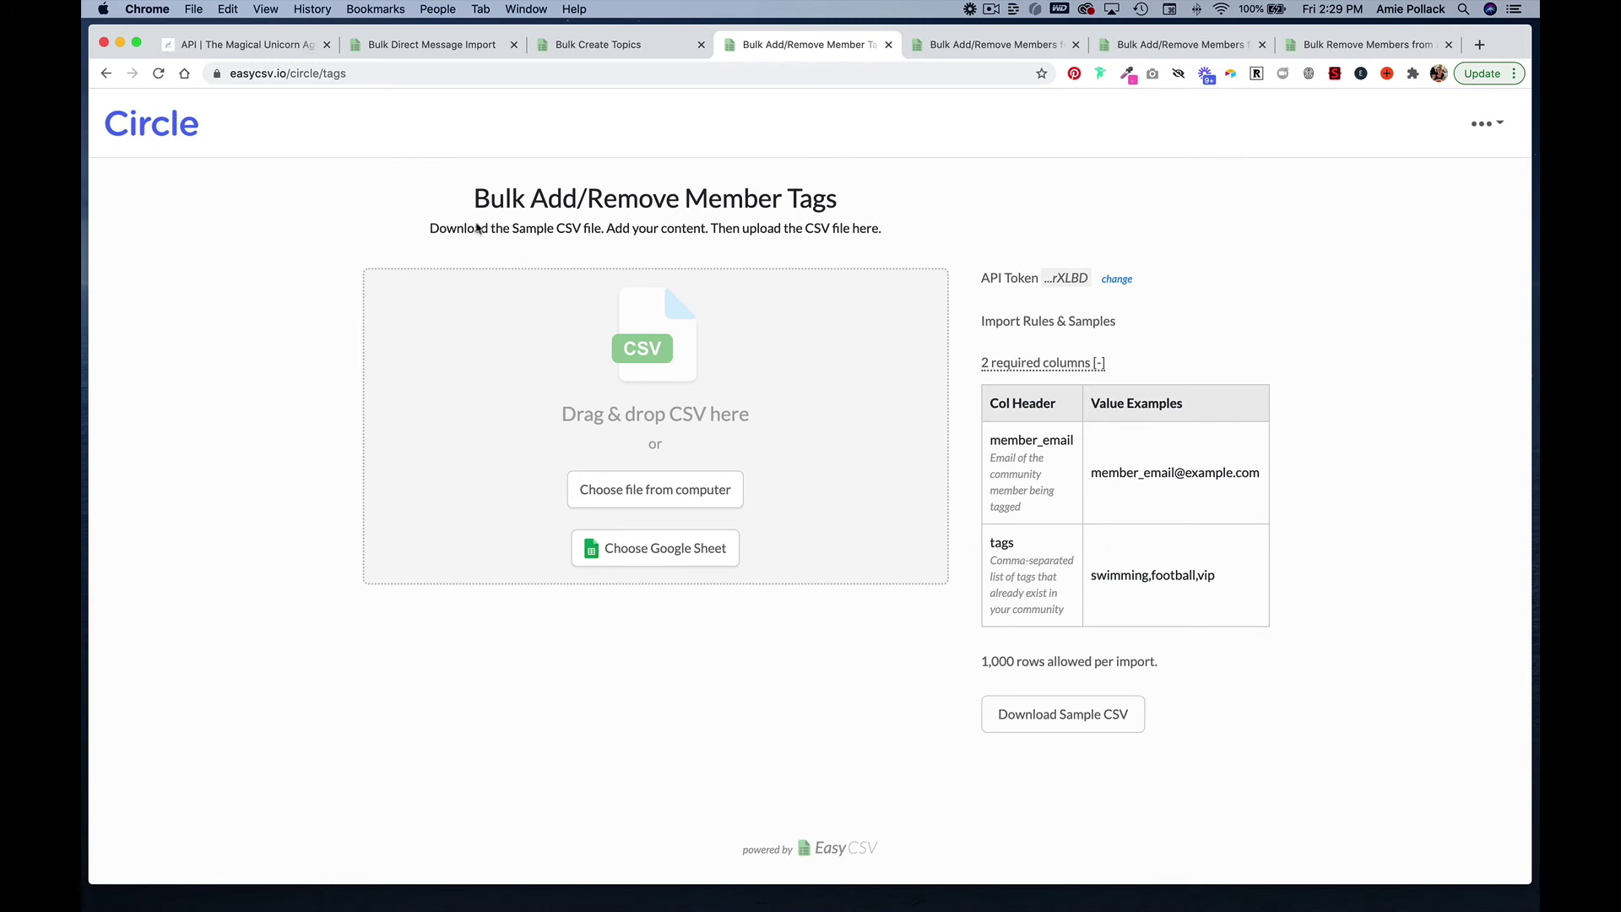
{"action": "left_click", "coordinate": [279, 47]}
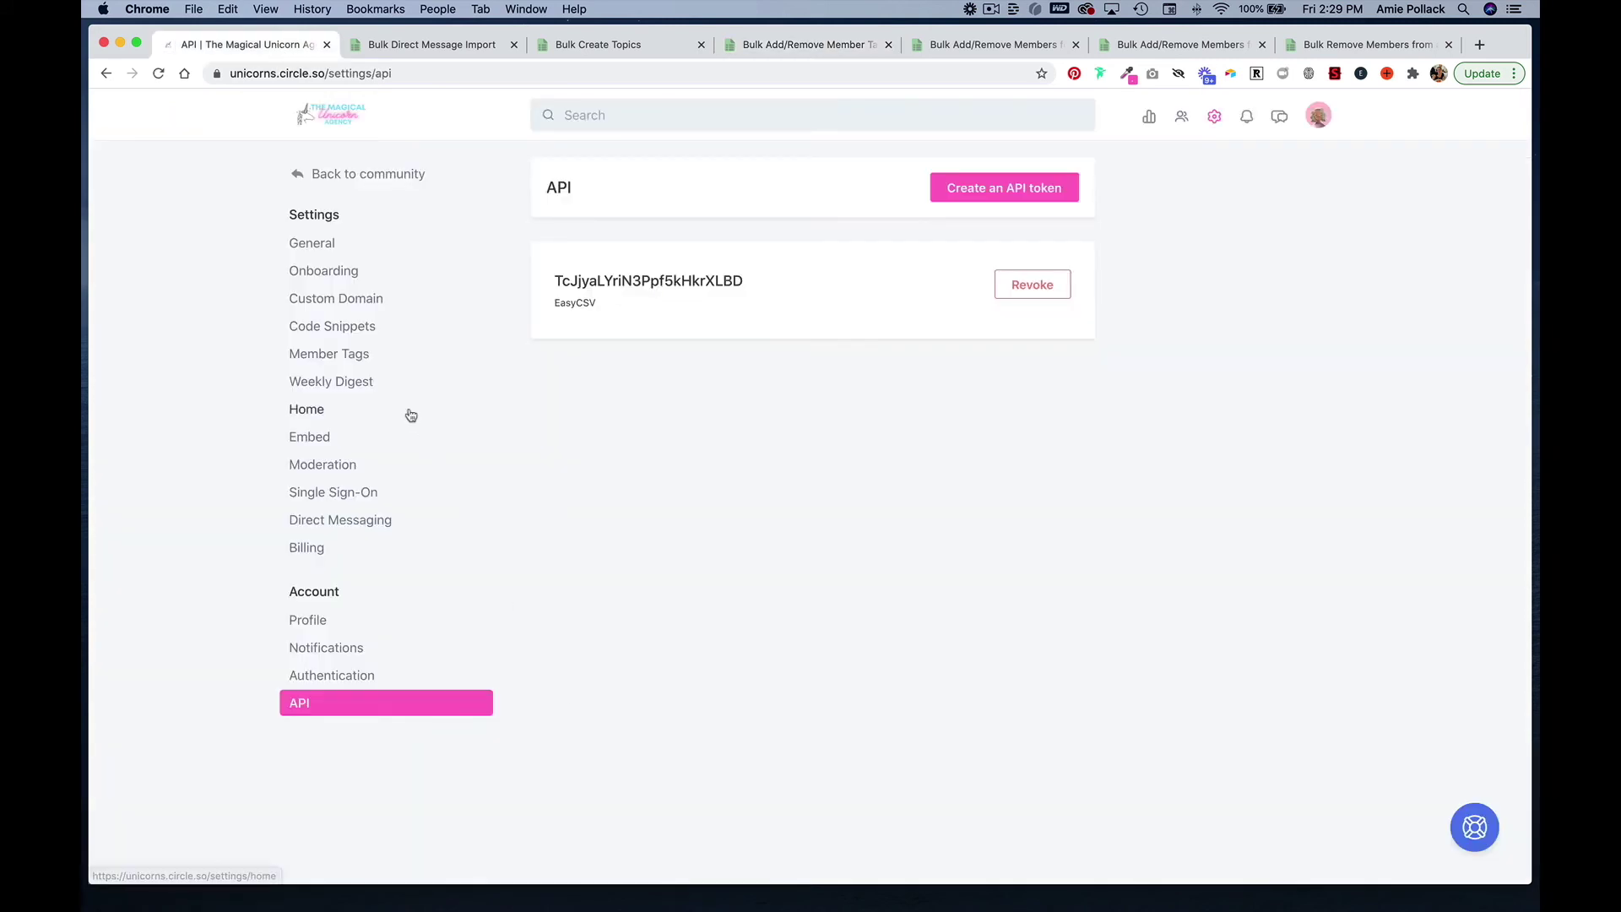
Step: Check the Pro Member tag shows 0 members, then view the community's 2 members
{"action": "left_click", "coordinate": [355, 353]}
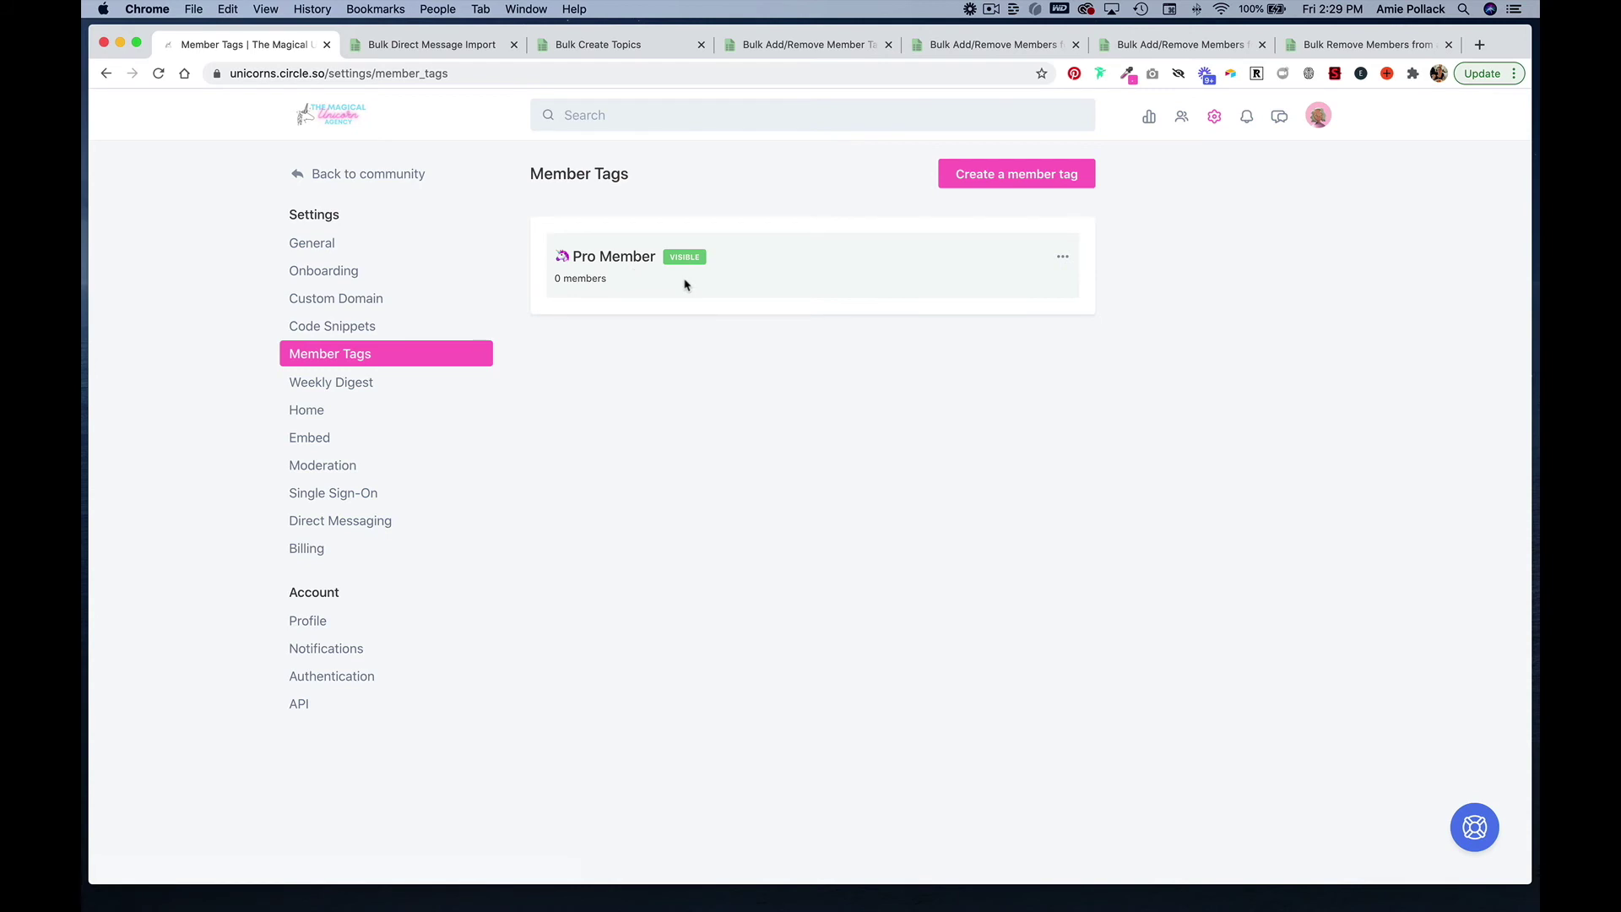
{"action": "left_click", "coordinate": [1182, 117]}
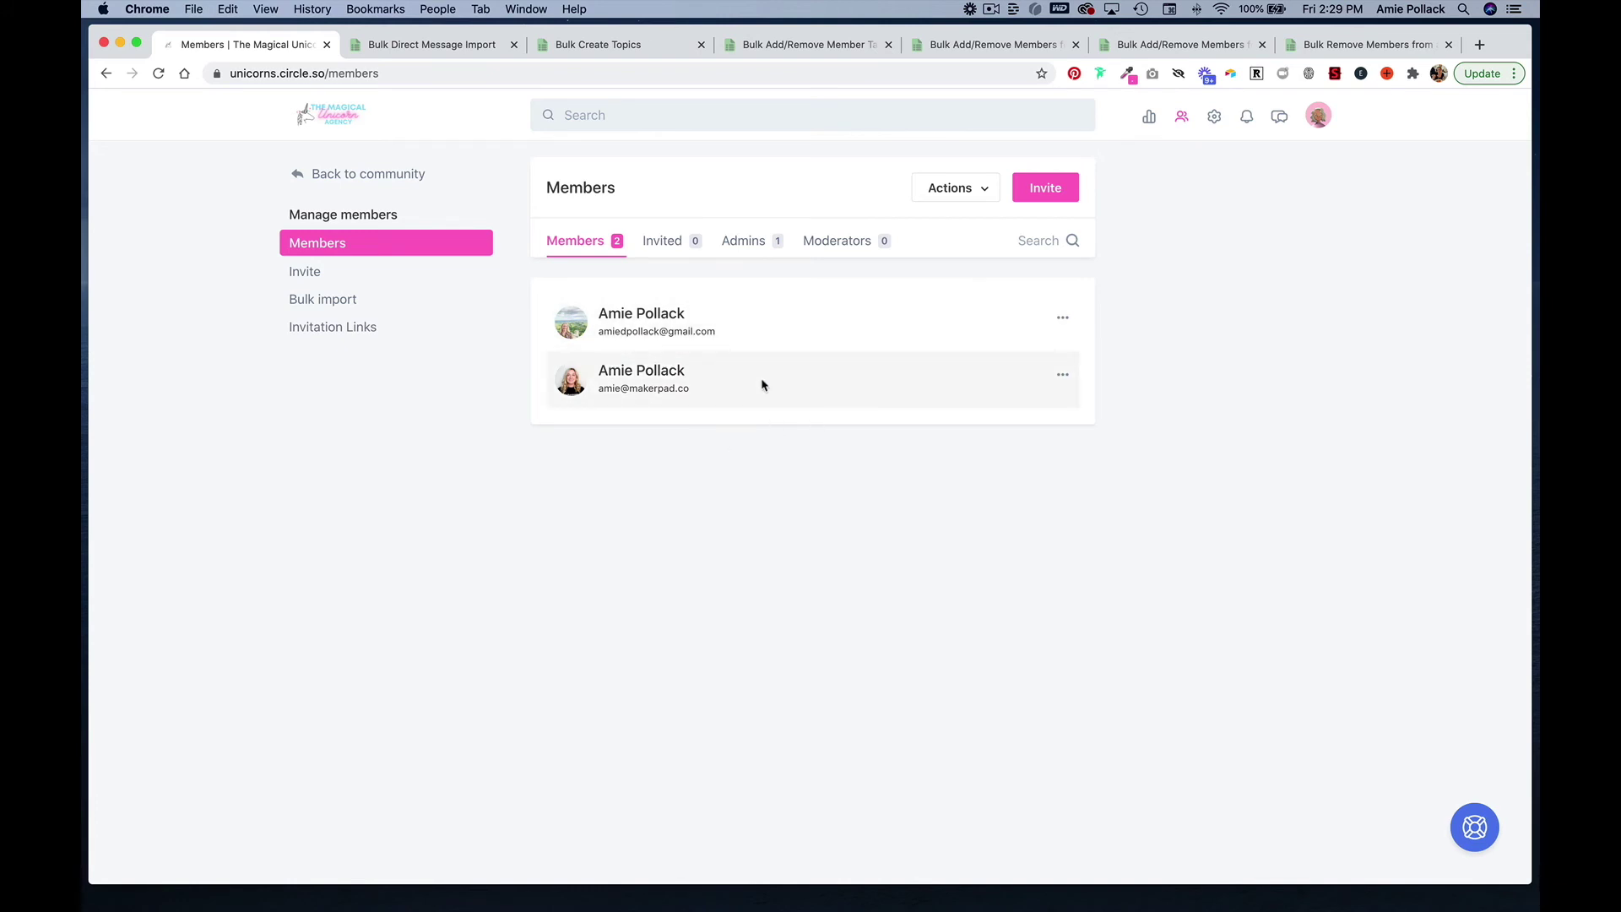
Step: Upload CircleEasyCSV_membertags.csv, validate it, and import its 2 records as an Add-tags job
{"action": "left_click", "coordinate": [811, 46]}
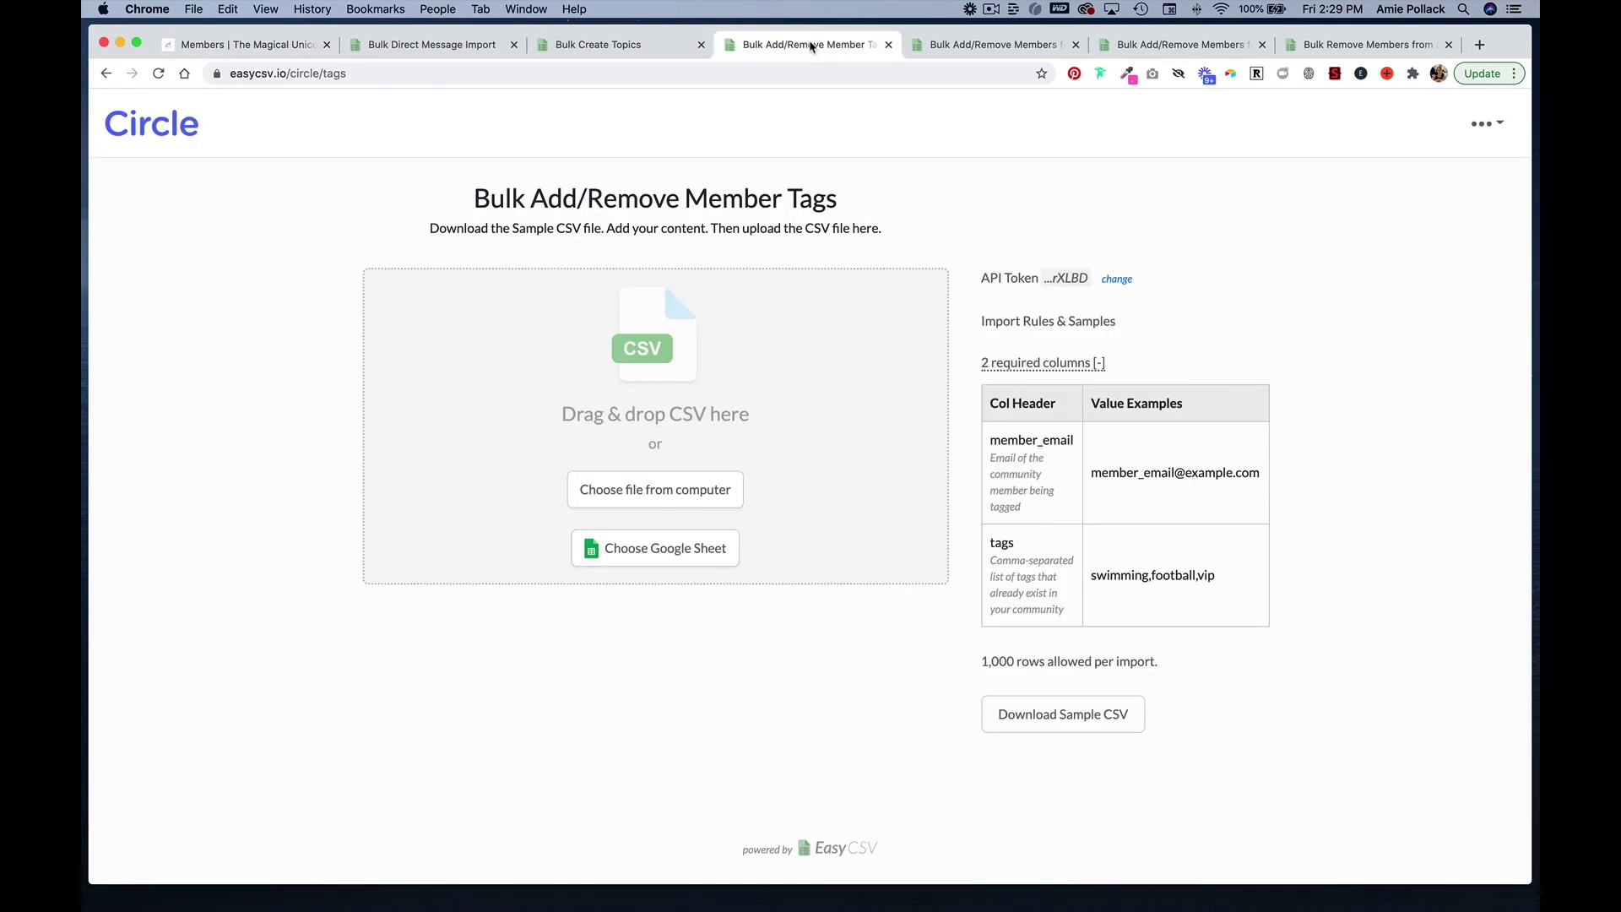
{"action": "left_click", "coordinate": [709, 489]}
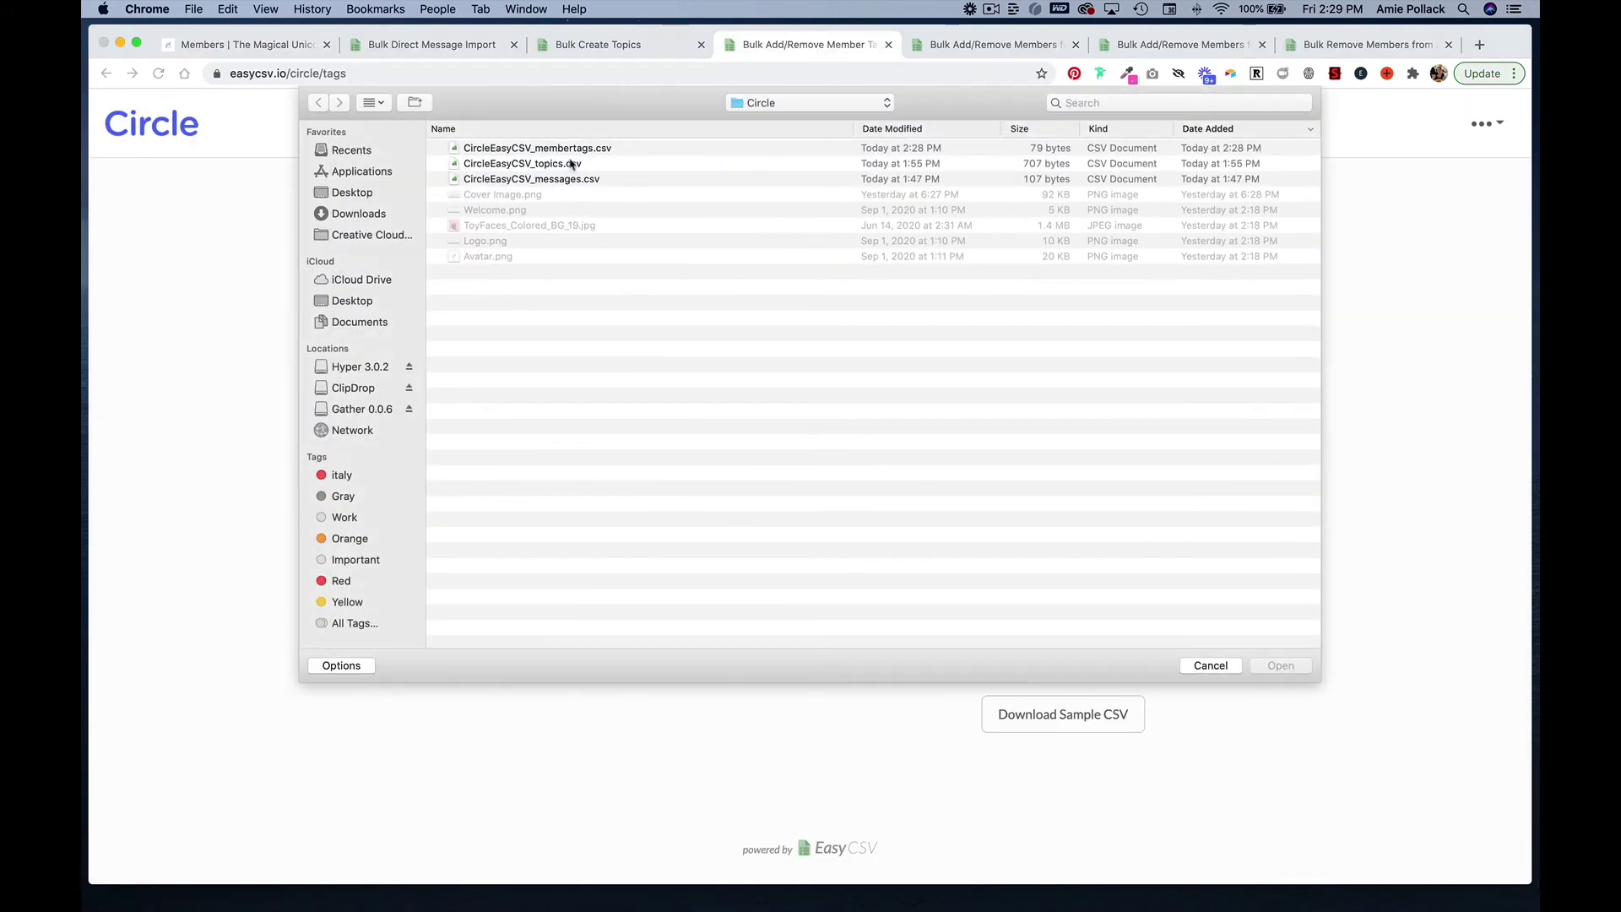
{"action": "double_click", "coordinate": [569, 148]}
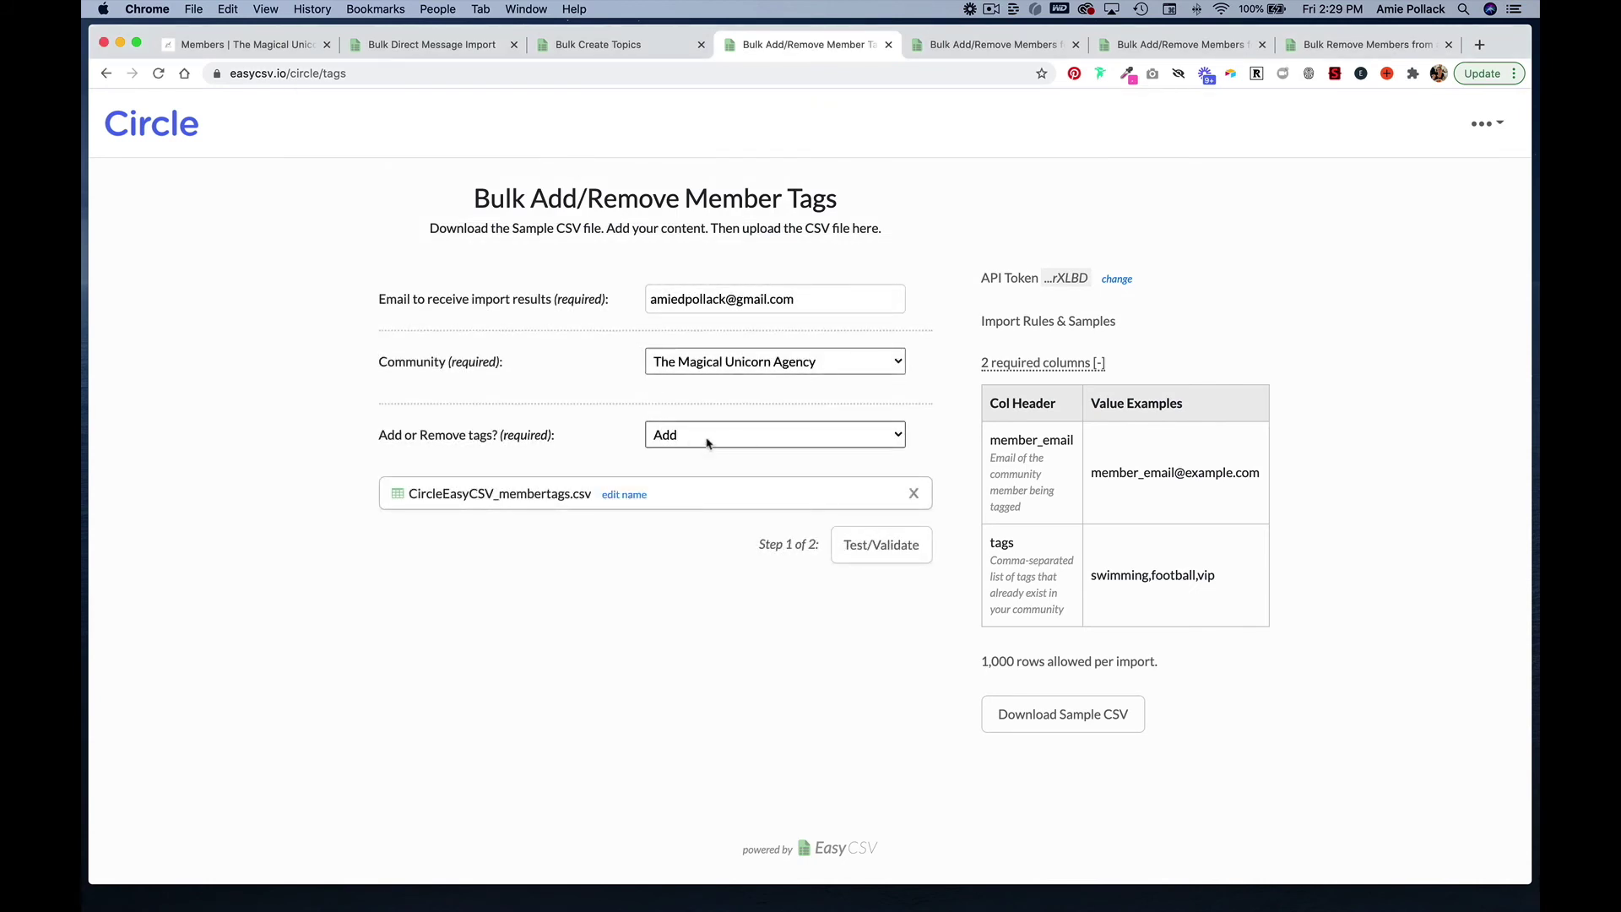
{"action": "left_click", "coordinate": [873, 554]}
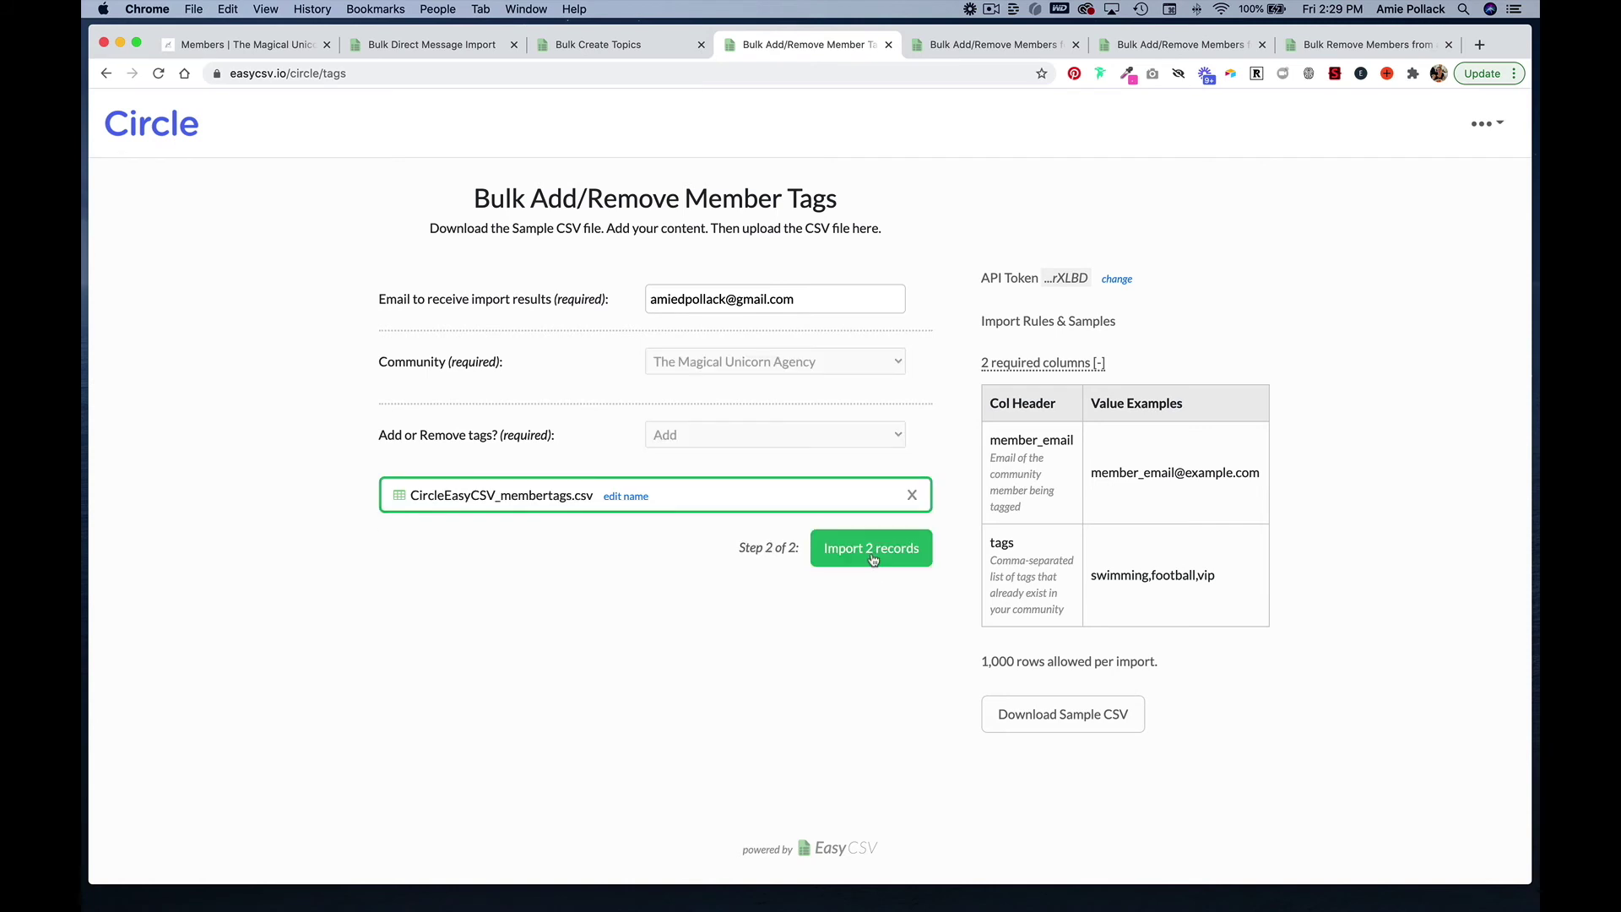
{"action": "left_click", "coordinate": [873, 557]}
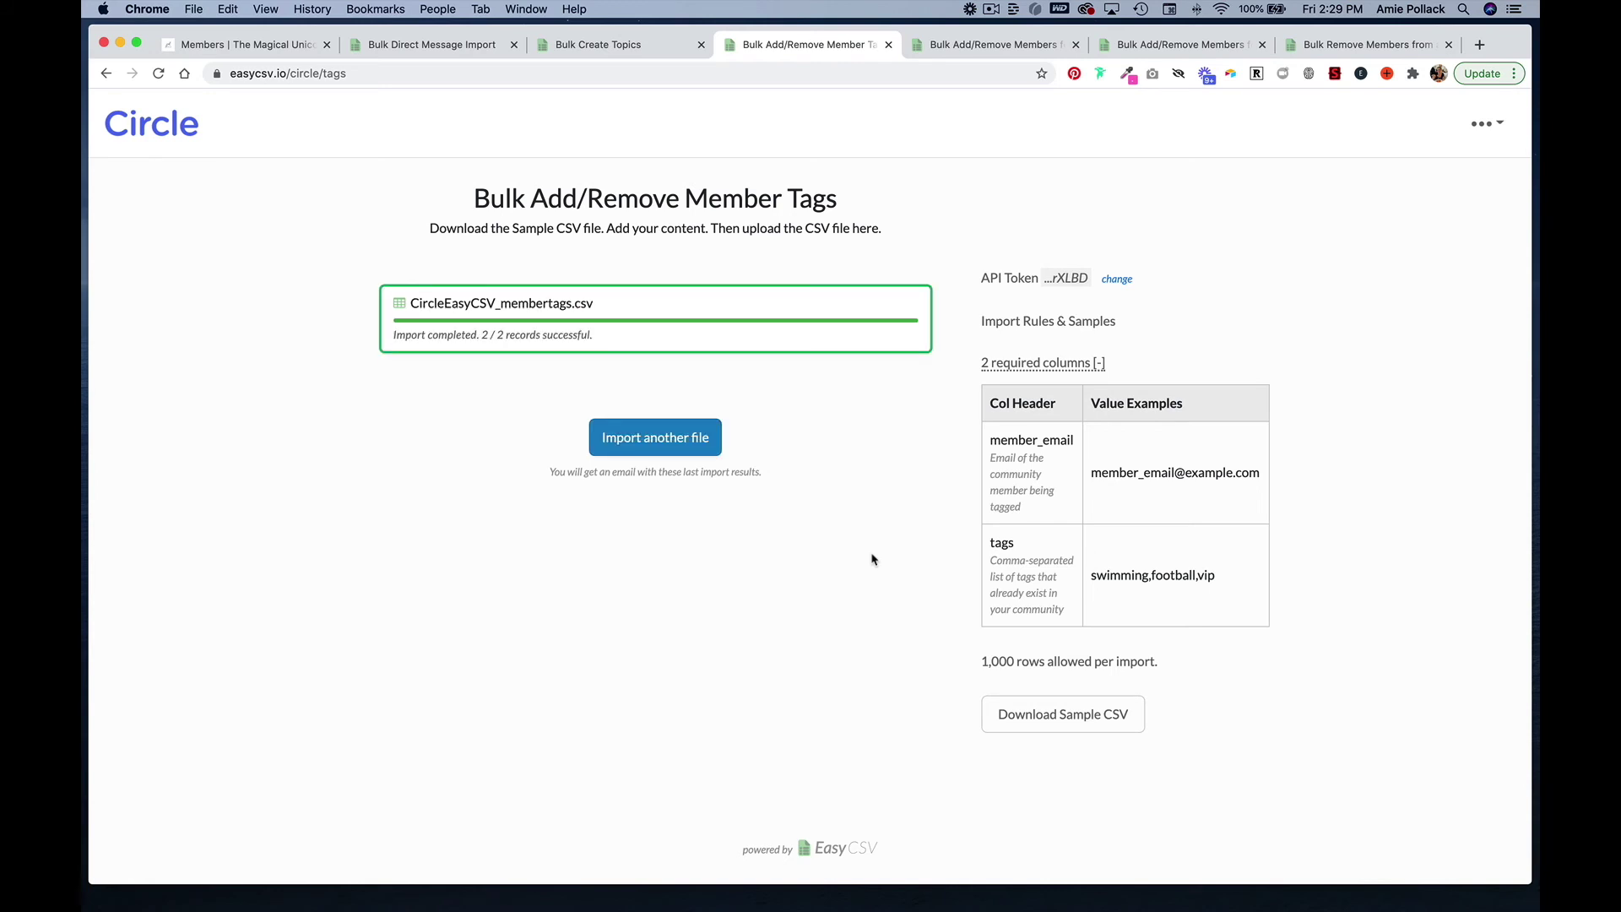
Step: Open the first member's edit page and confirm the Pro Member tag is assigned
{"action": "left_click", "coordinate": [228, 45]}
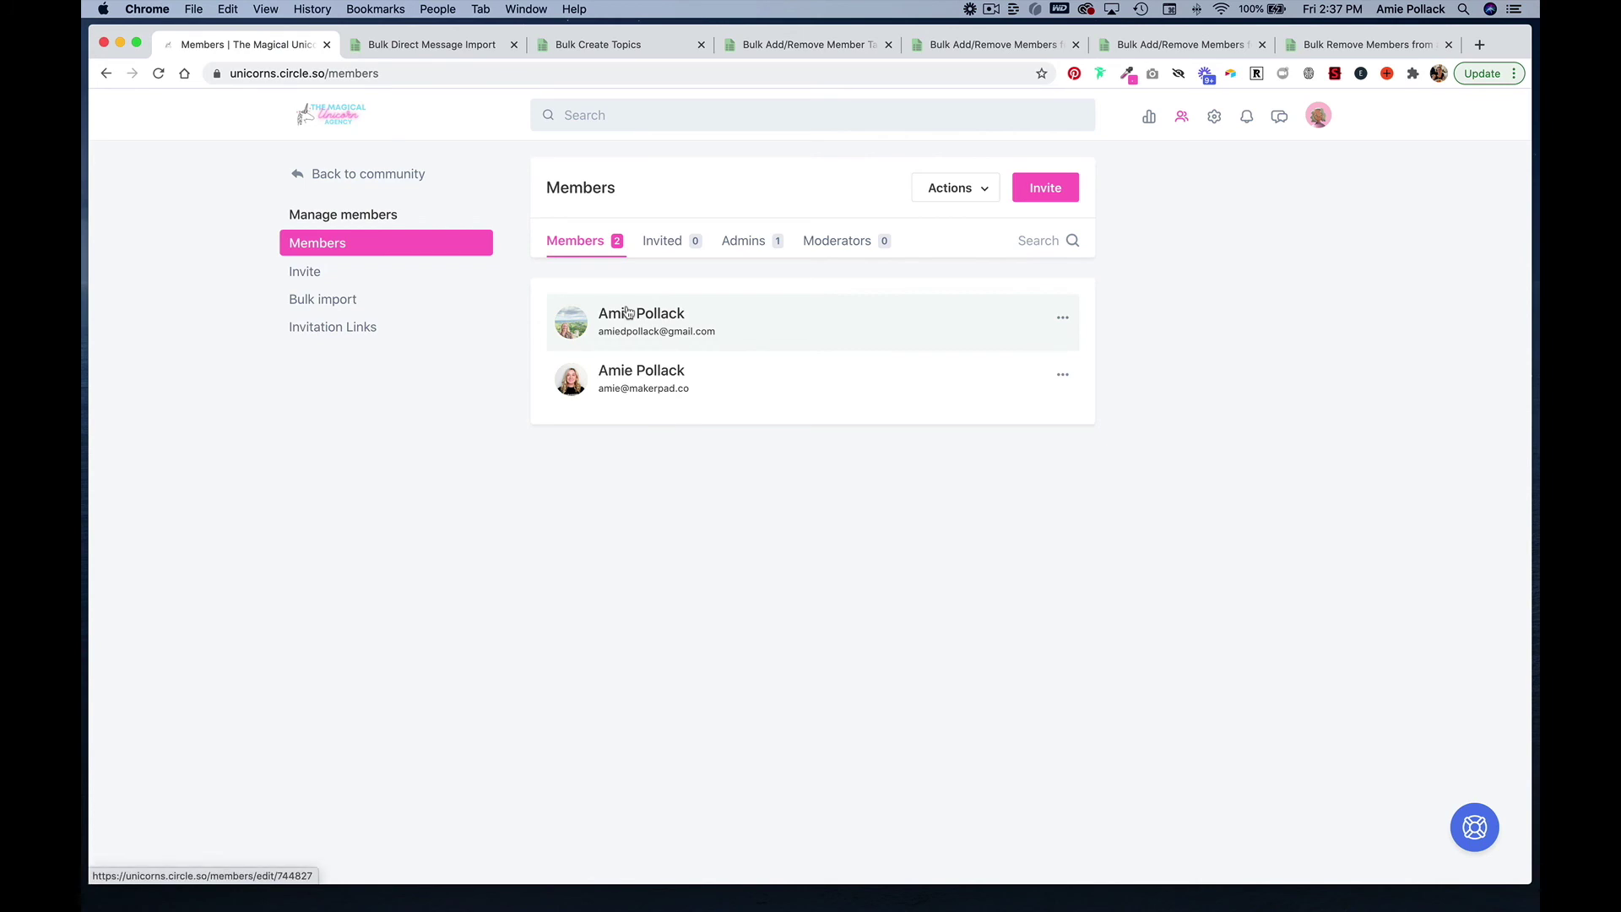
{"action": "left_click", "coordinate": [628, 314]}
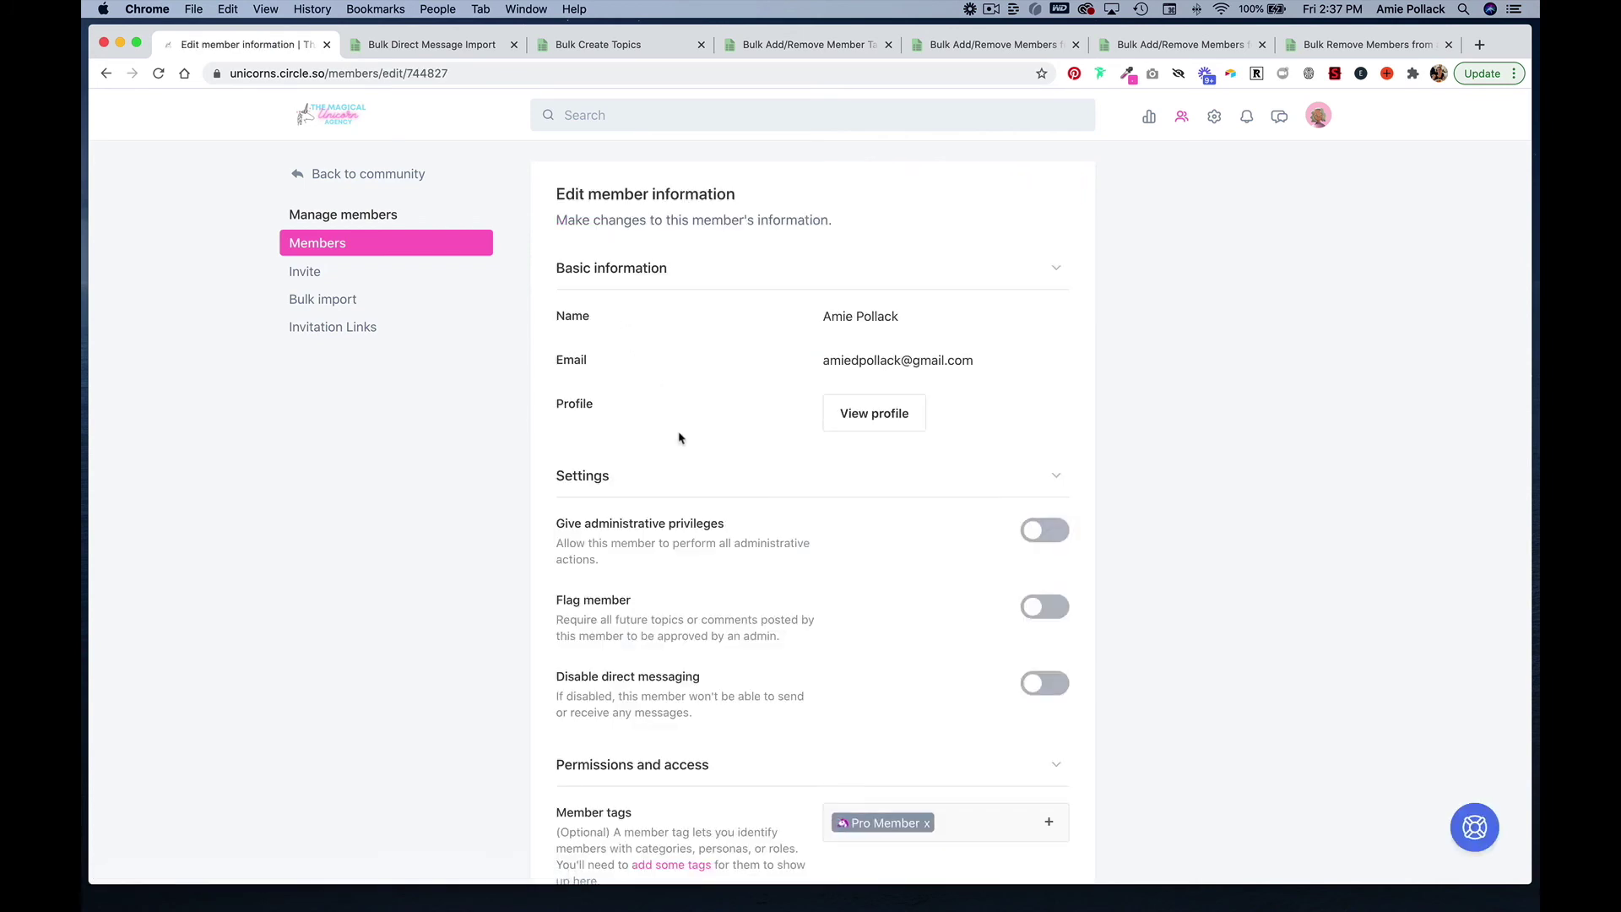
{"action": "scroll", "coordinate": [679, 436], "scroll_direction": "down", "scroll_amount": 3}
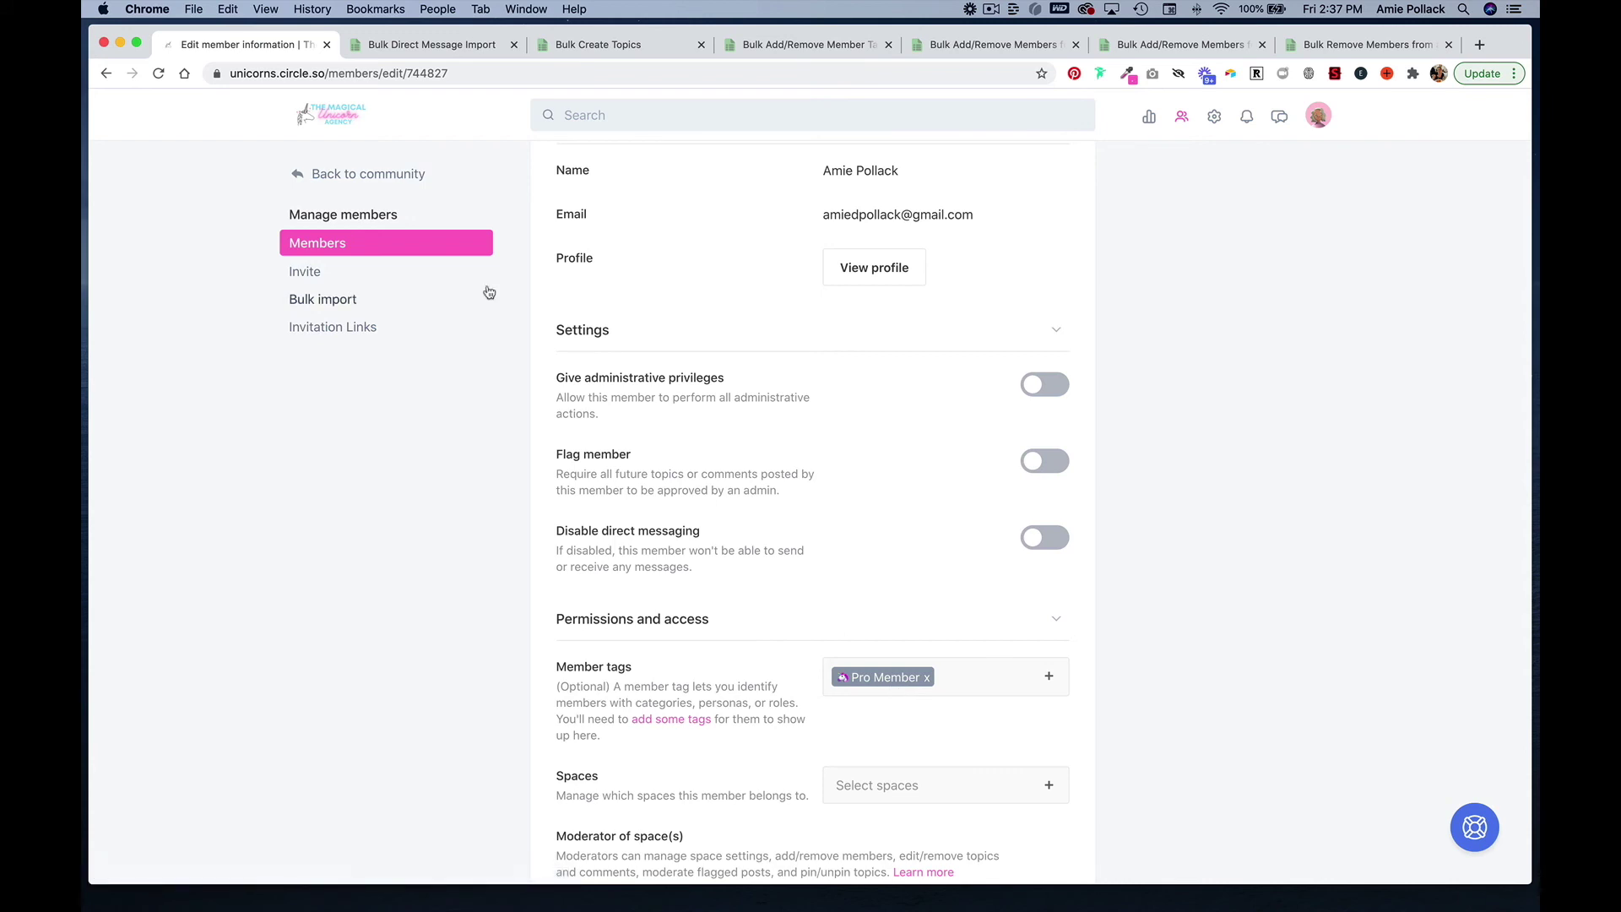
{"action": "scroll", "coordinate": [929, 524], "scroll_direction": "down", "scroll_amount": 2}
{"action": "scroll", "coordinate": [967, 550], "scroll_direction": "up", "scroll_amount": 5}
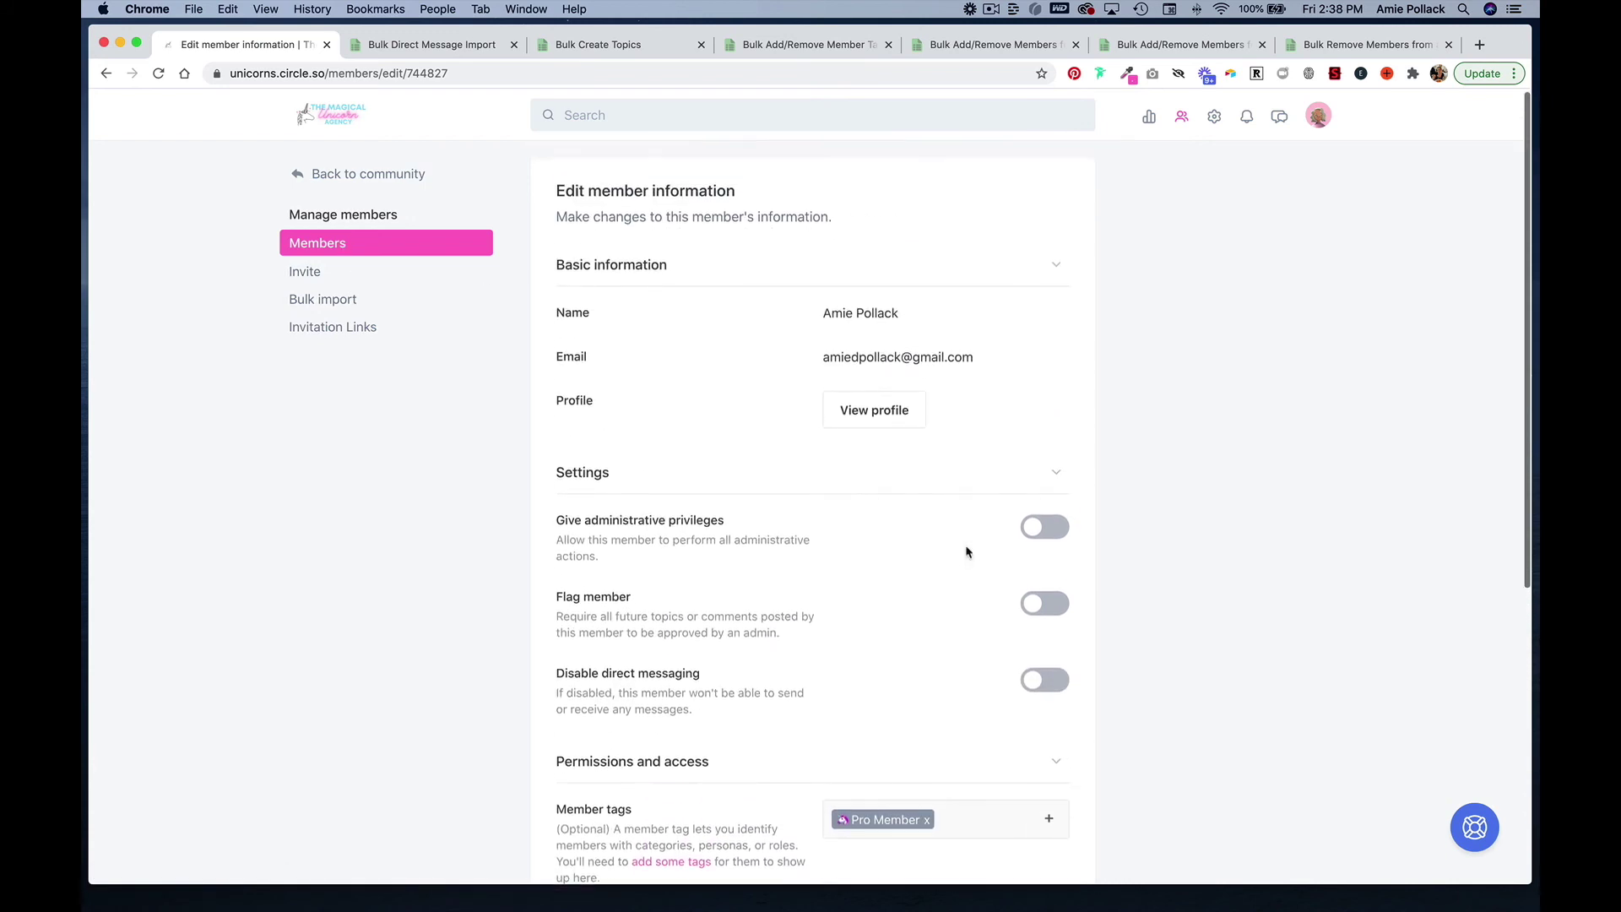
{"action": "left_click", "coordinate": [1214, 123]}
Step: Copy the community's API token from Circle's API settings
{"action": "left_click", "coordinate": [298, 706]}
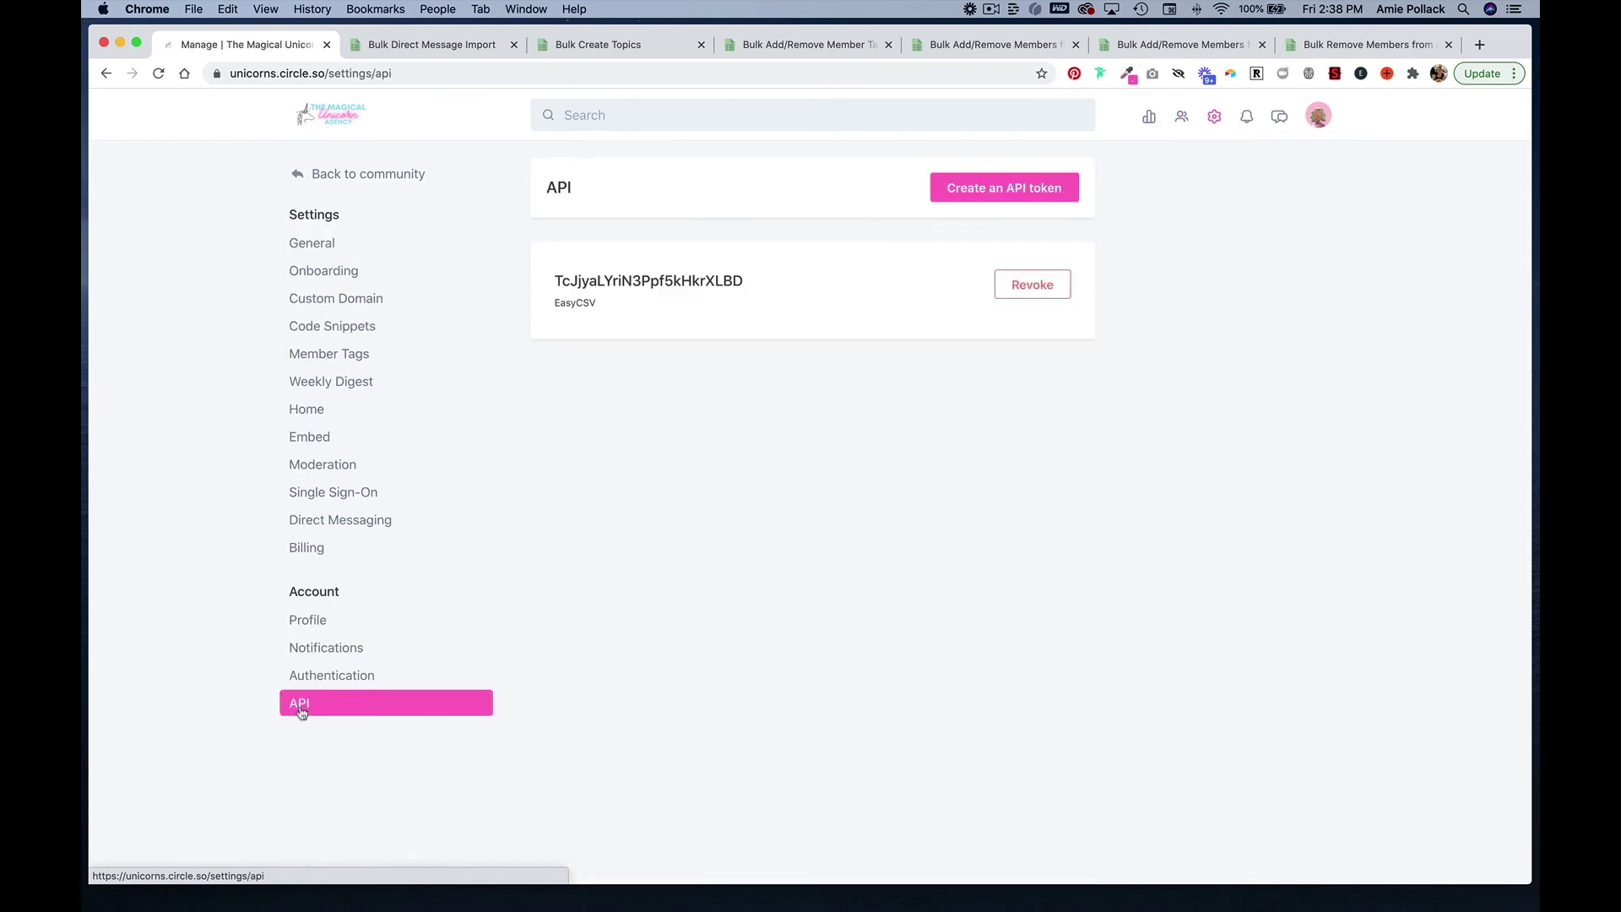
{"action": "mouse_move", "coordinate": [755, 283]}
{"action": "left_mouse_down"}
{"action": "mouse_move", "coordinate": [554, 281]}
{"action": "mouse_move", "coordinate": [745, 281]}
{"action": "left_mouse_up"}
{"action": "left_click", "coordinate": [557, 281]}
{"action": "key", "text": "super+c"}
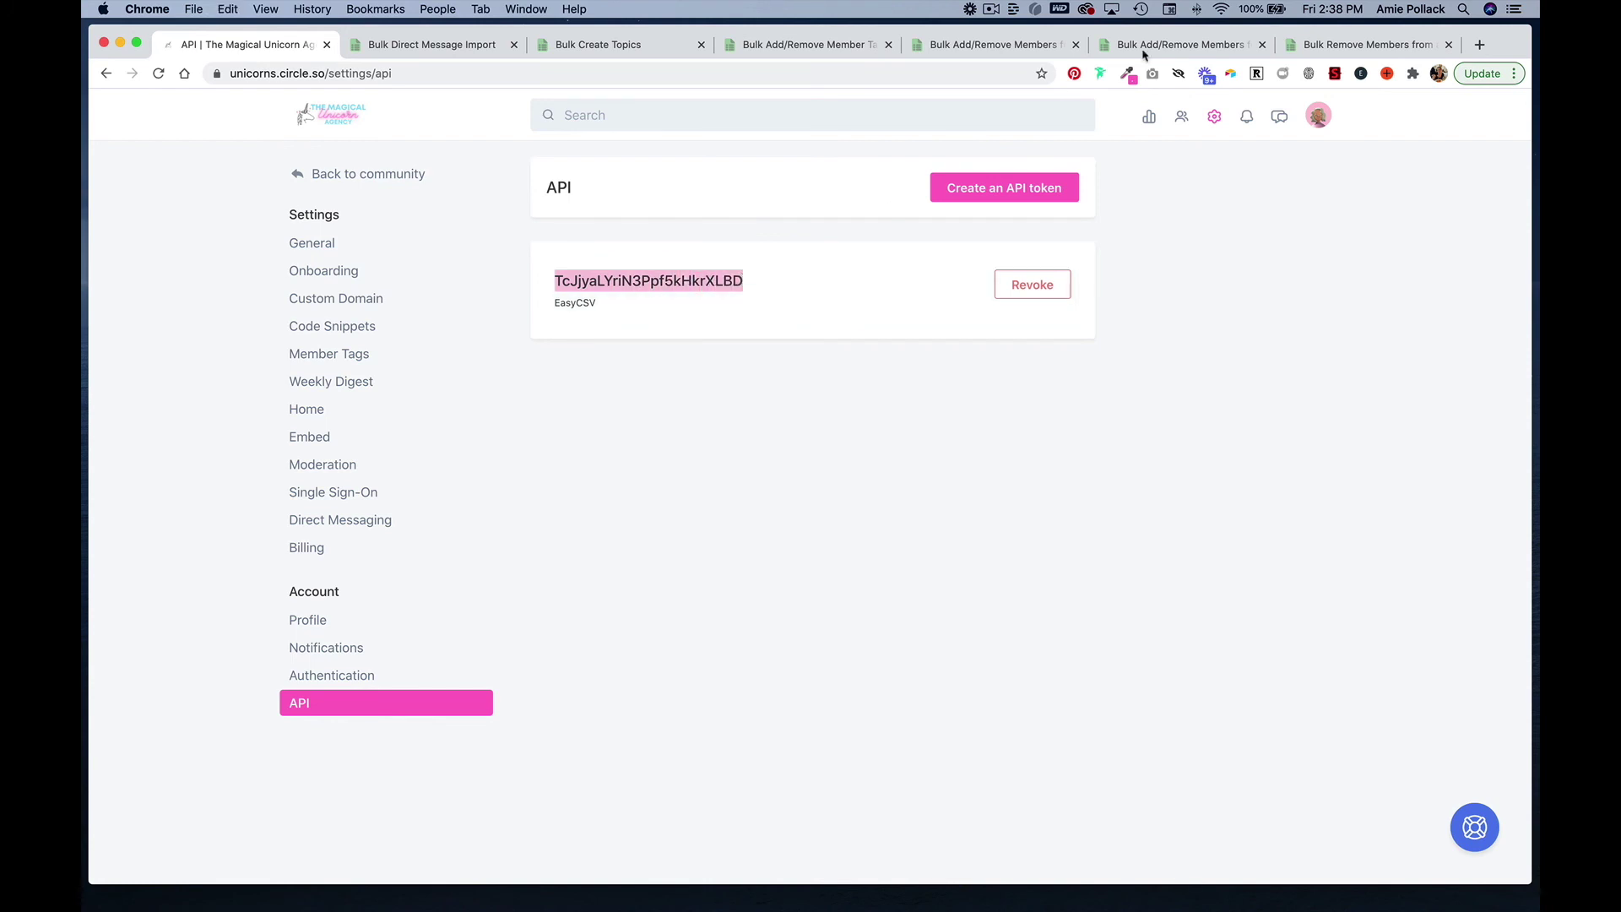
Step: Unlock the space group members tool with the pasted token and reveal its required column
{"action": "left_click", "coordinate": [1178, 46]}
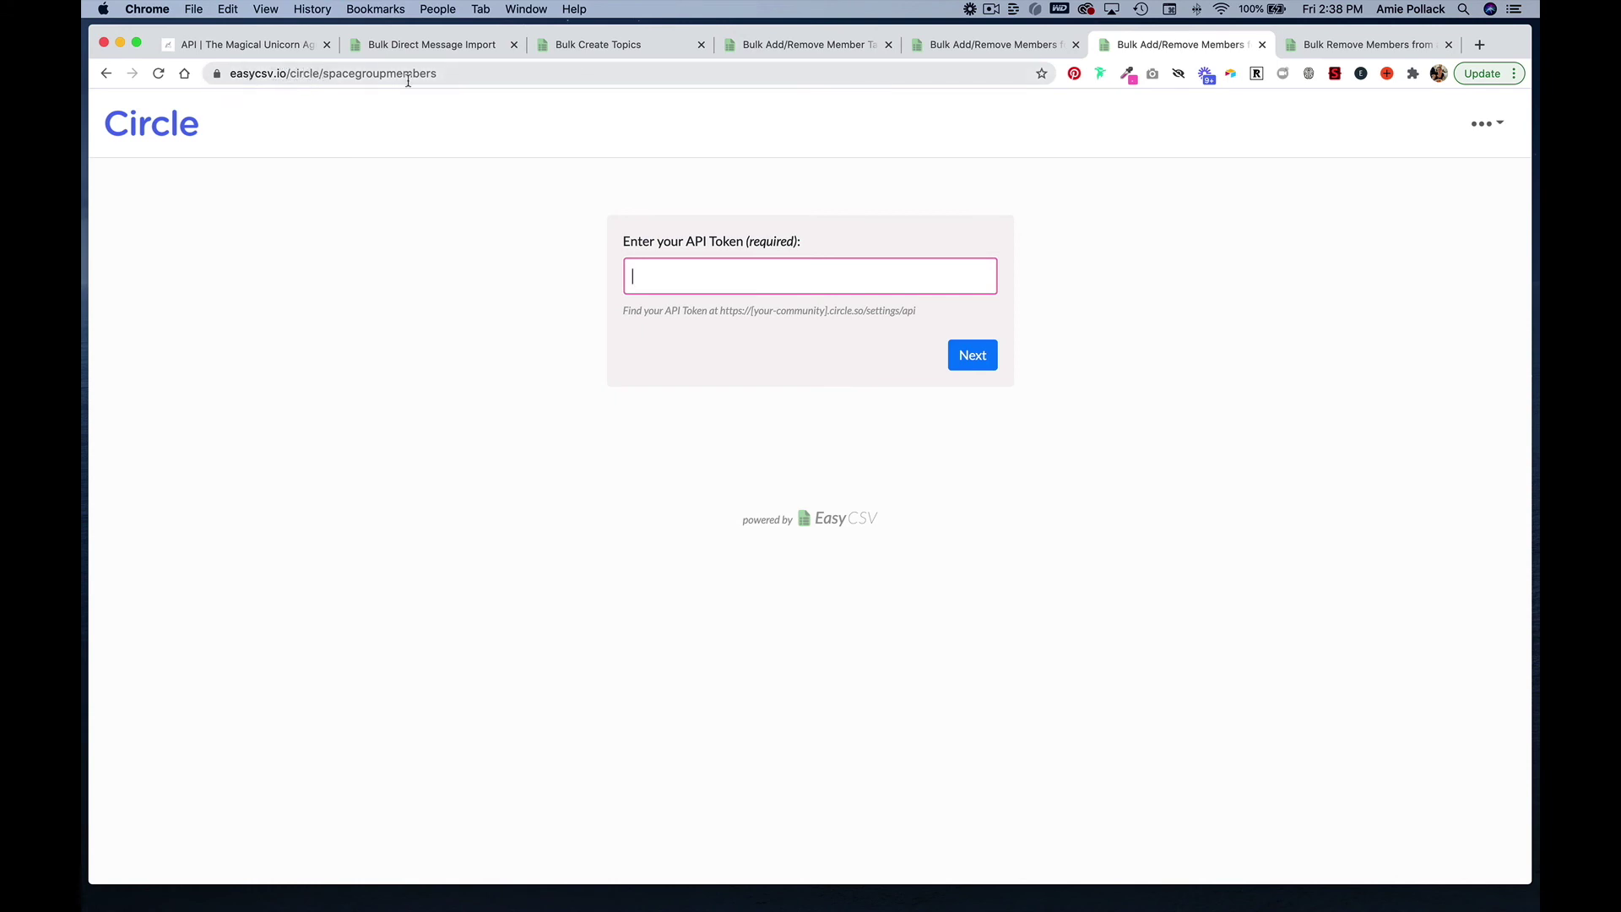
{"action": "key", "text": "super+v"}
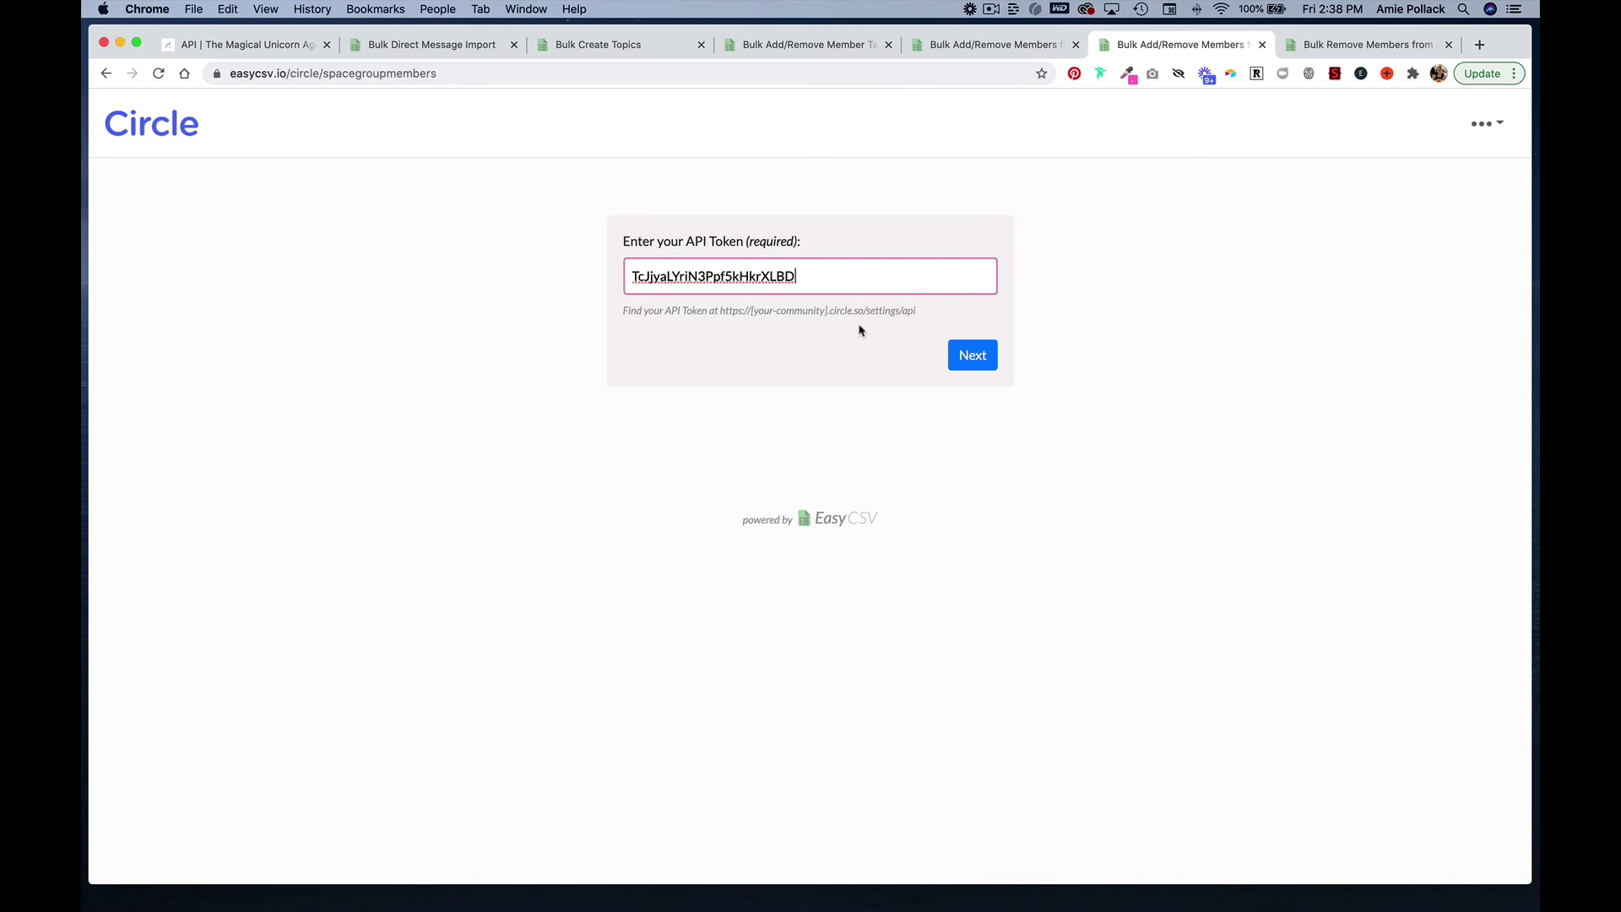
{"action": "left_click", "coordinate": [973, 355]}
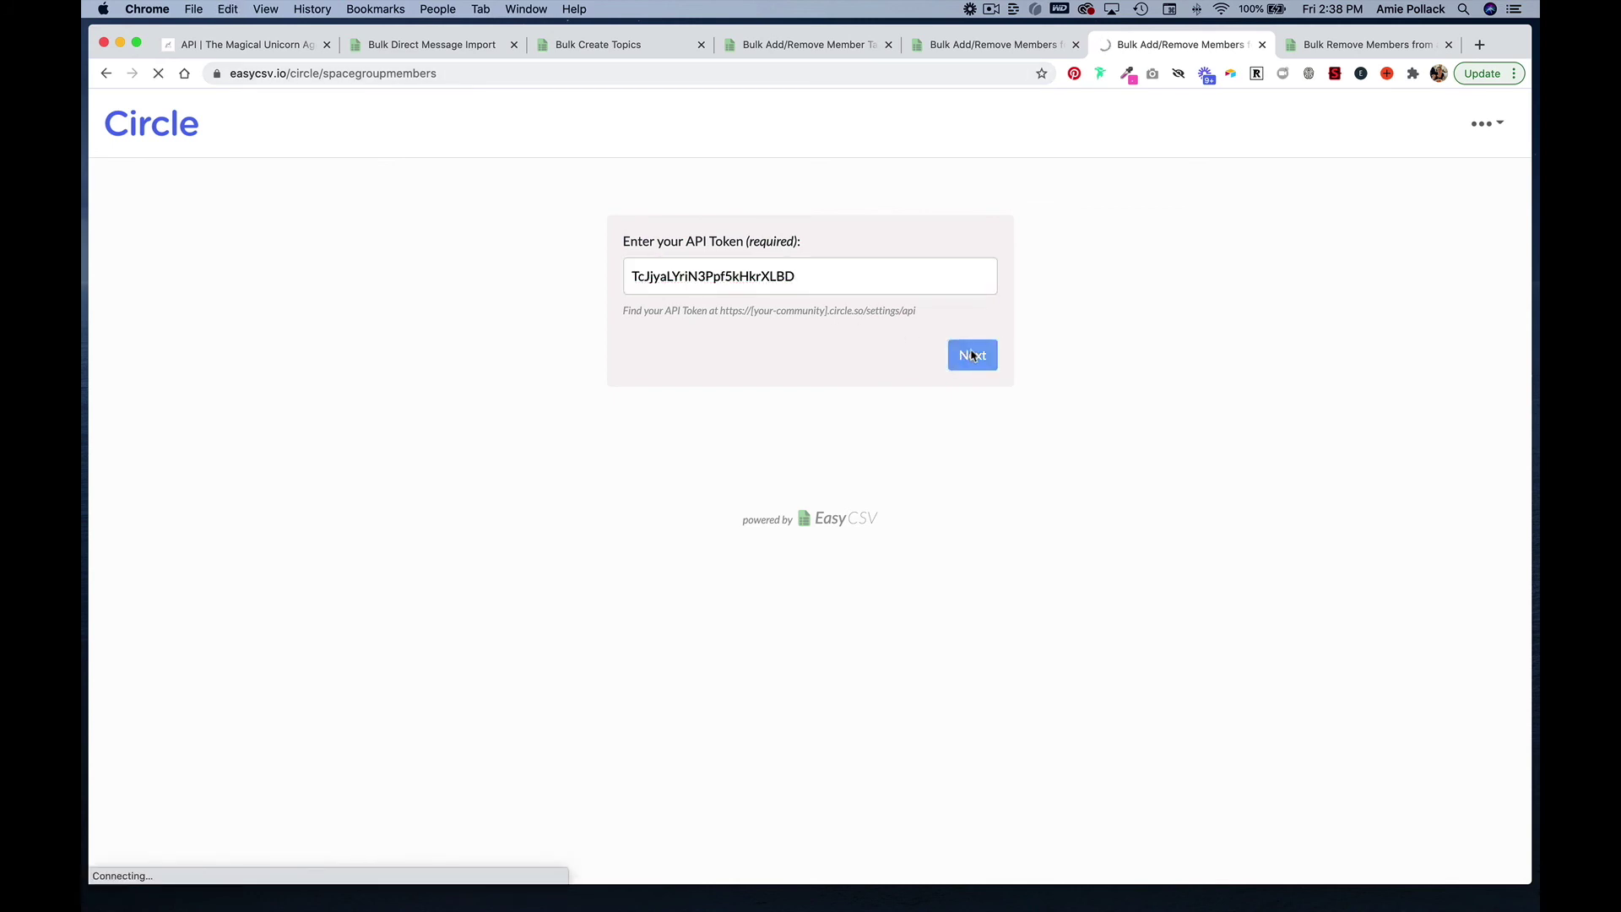
{"action": "left_click", "coordinate": [996, 363]}
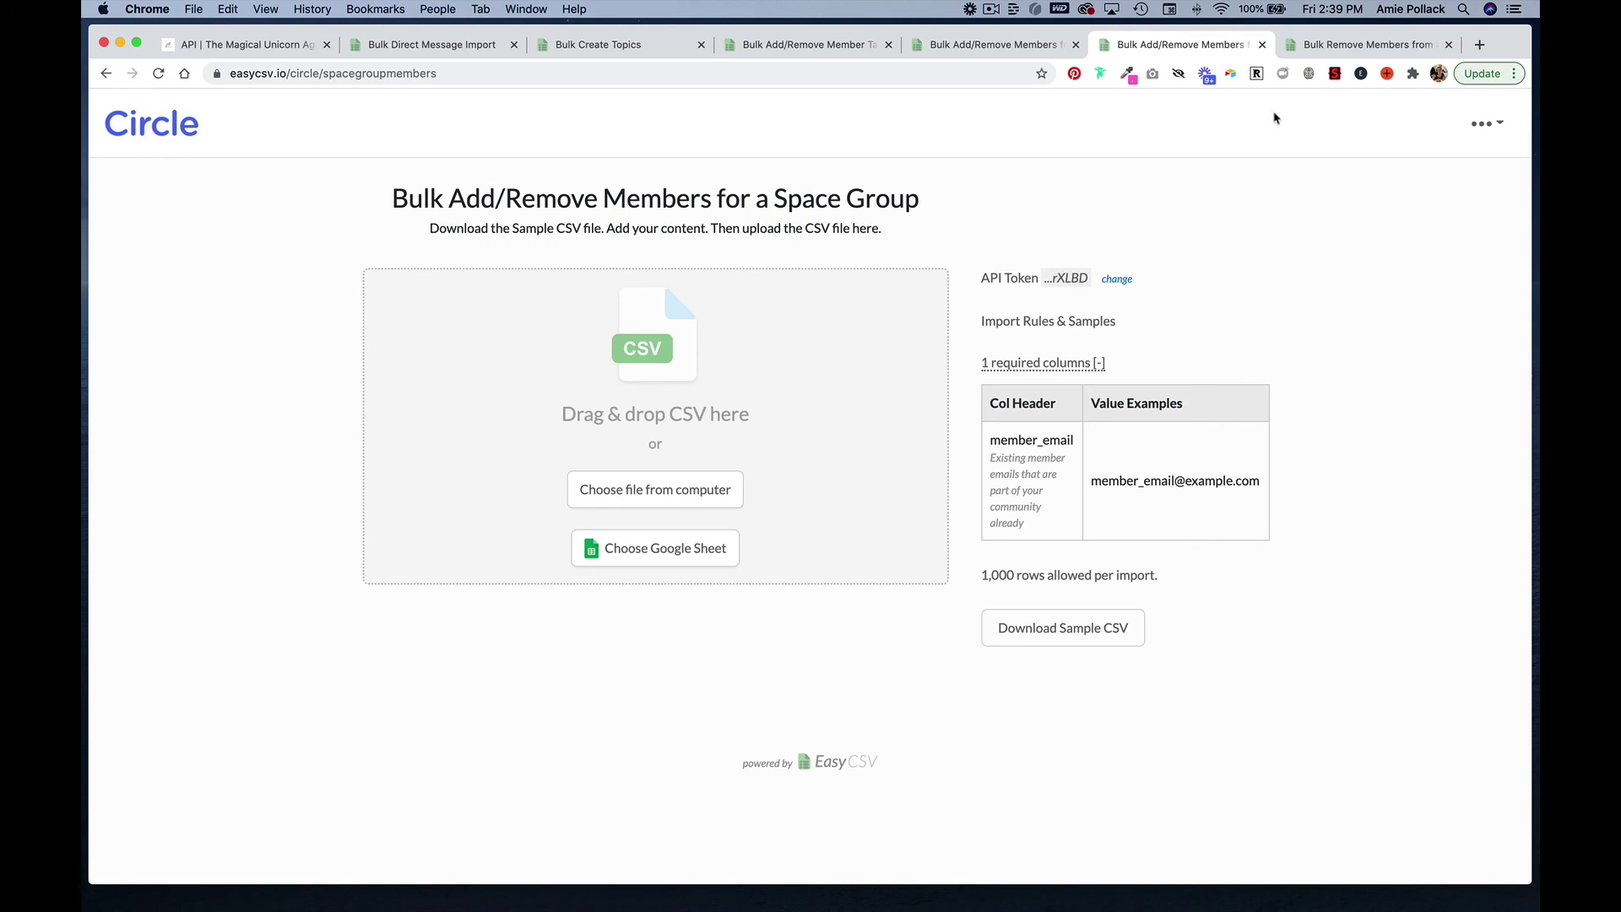
{"action": "left_click", "coordinate": [1332, 46]}
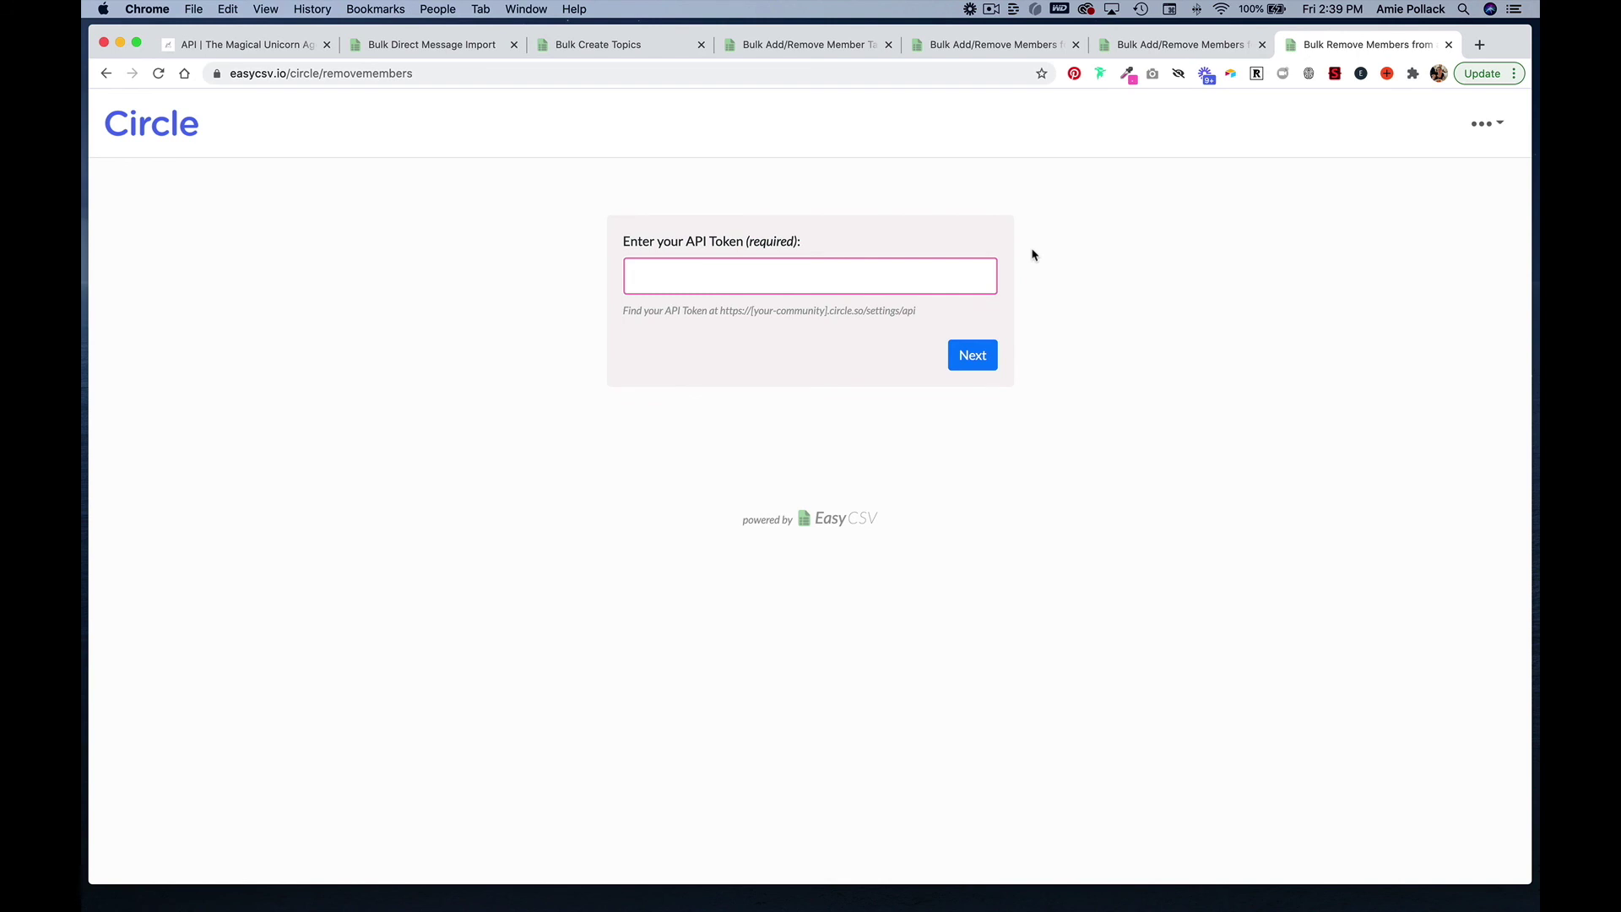
Step: Submit the API token to the Bulk Remove Members tool and reveal the member_email requirement
{"action": "key", "text": "super+v"}
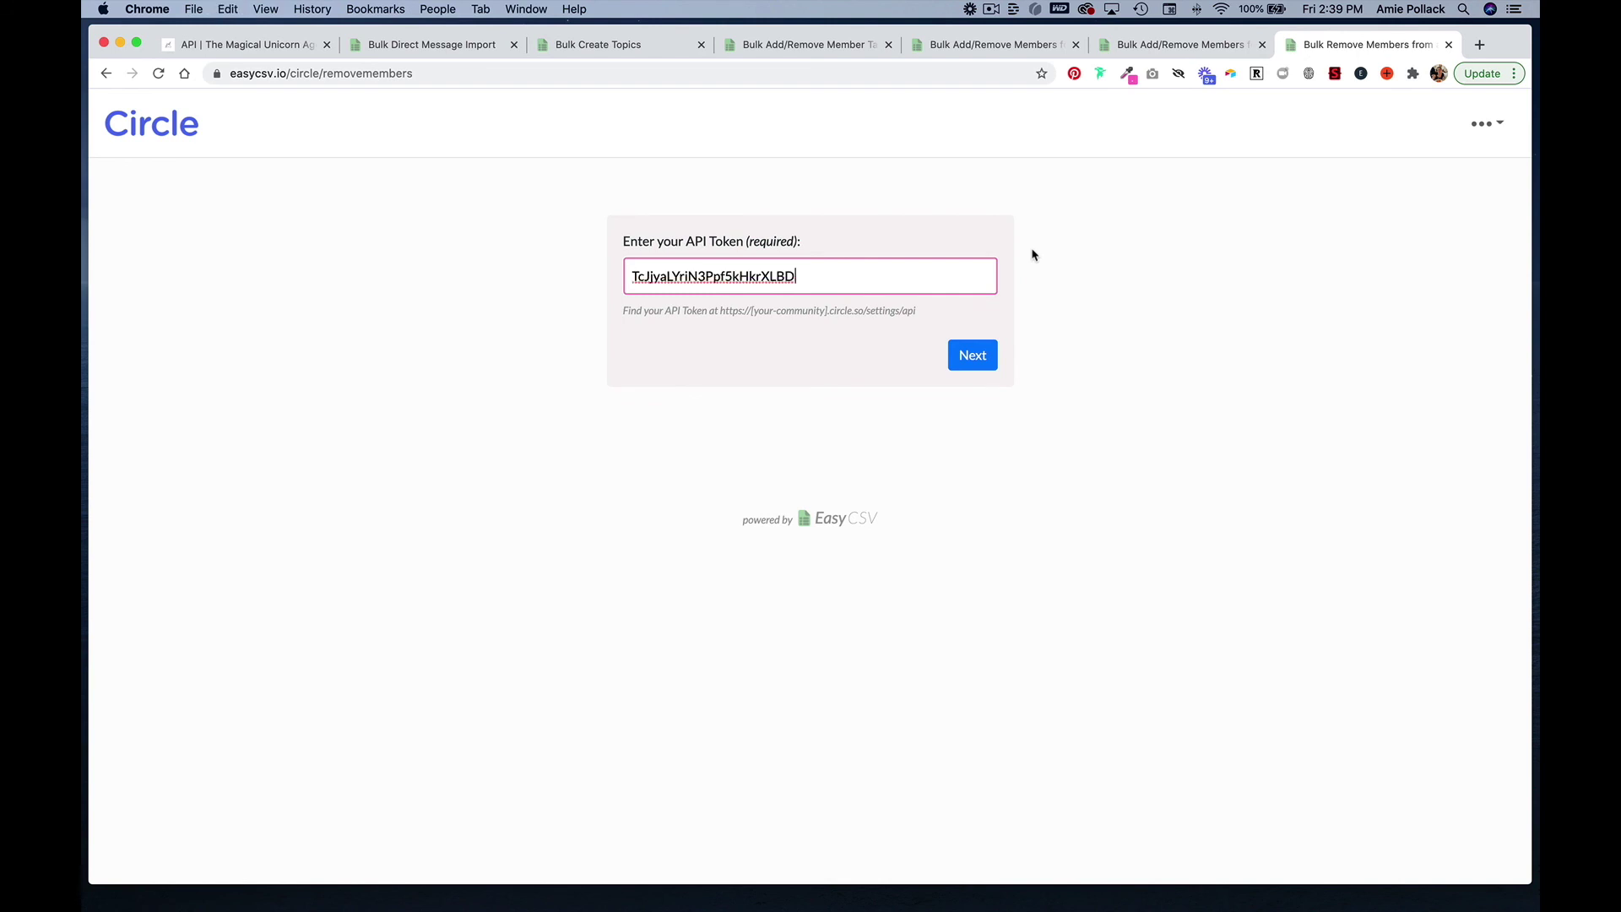
{"action": "left_click", "coordinate": [974, 359]}
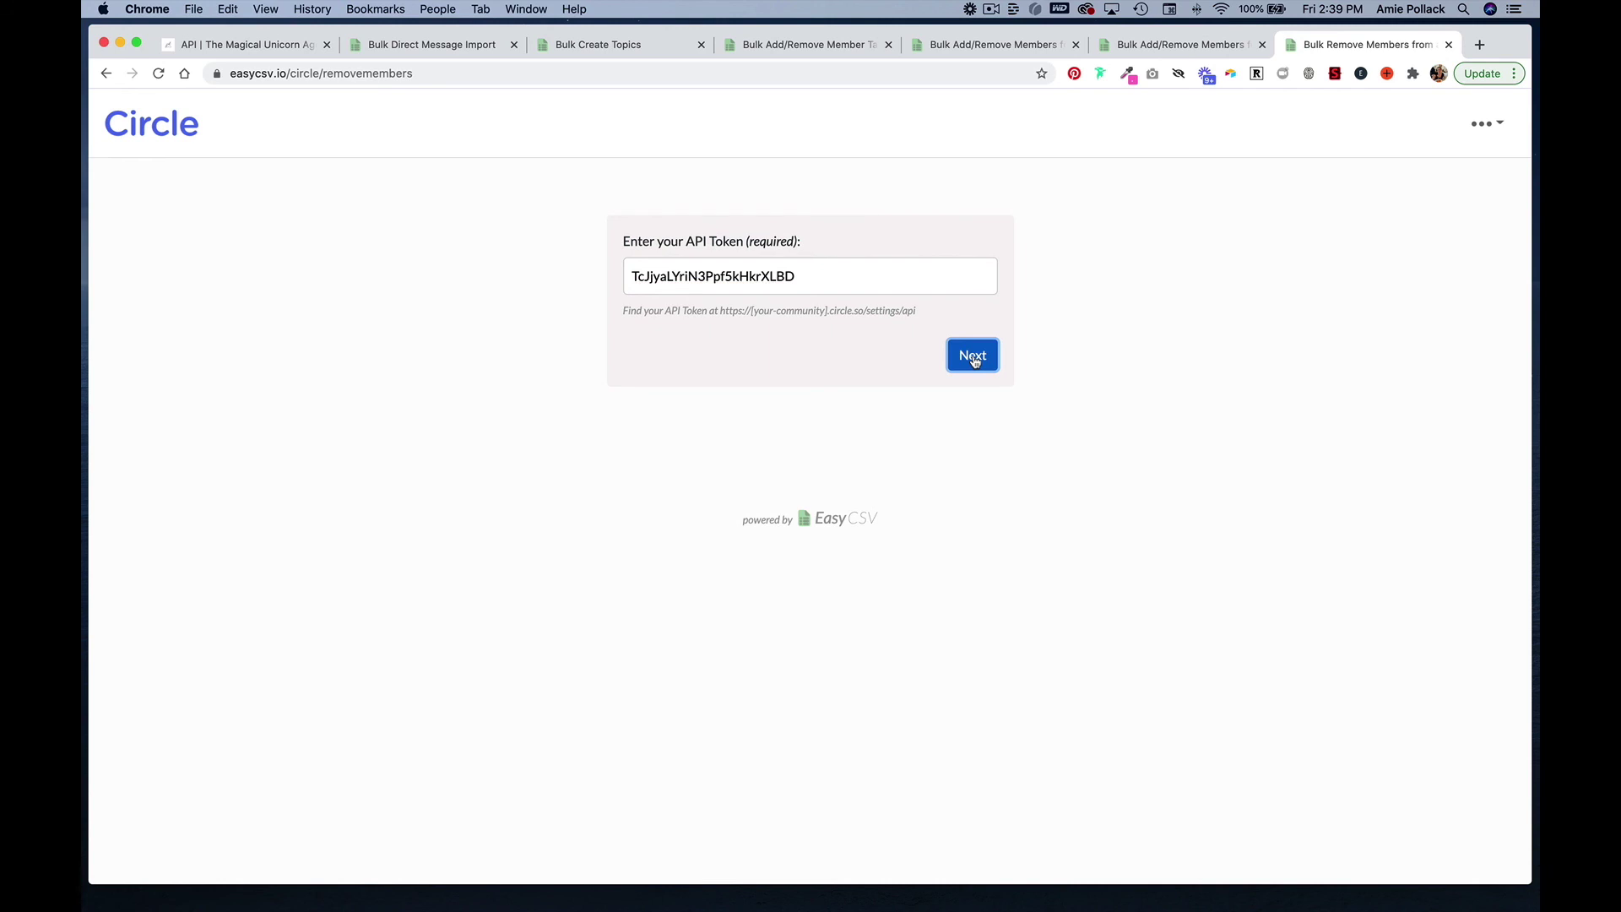
{"action": "left_click", "coordinate": [974, 358]}
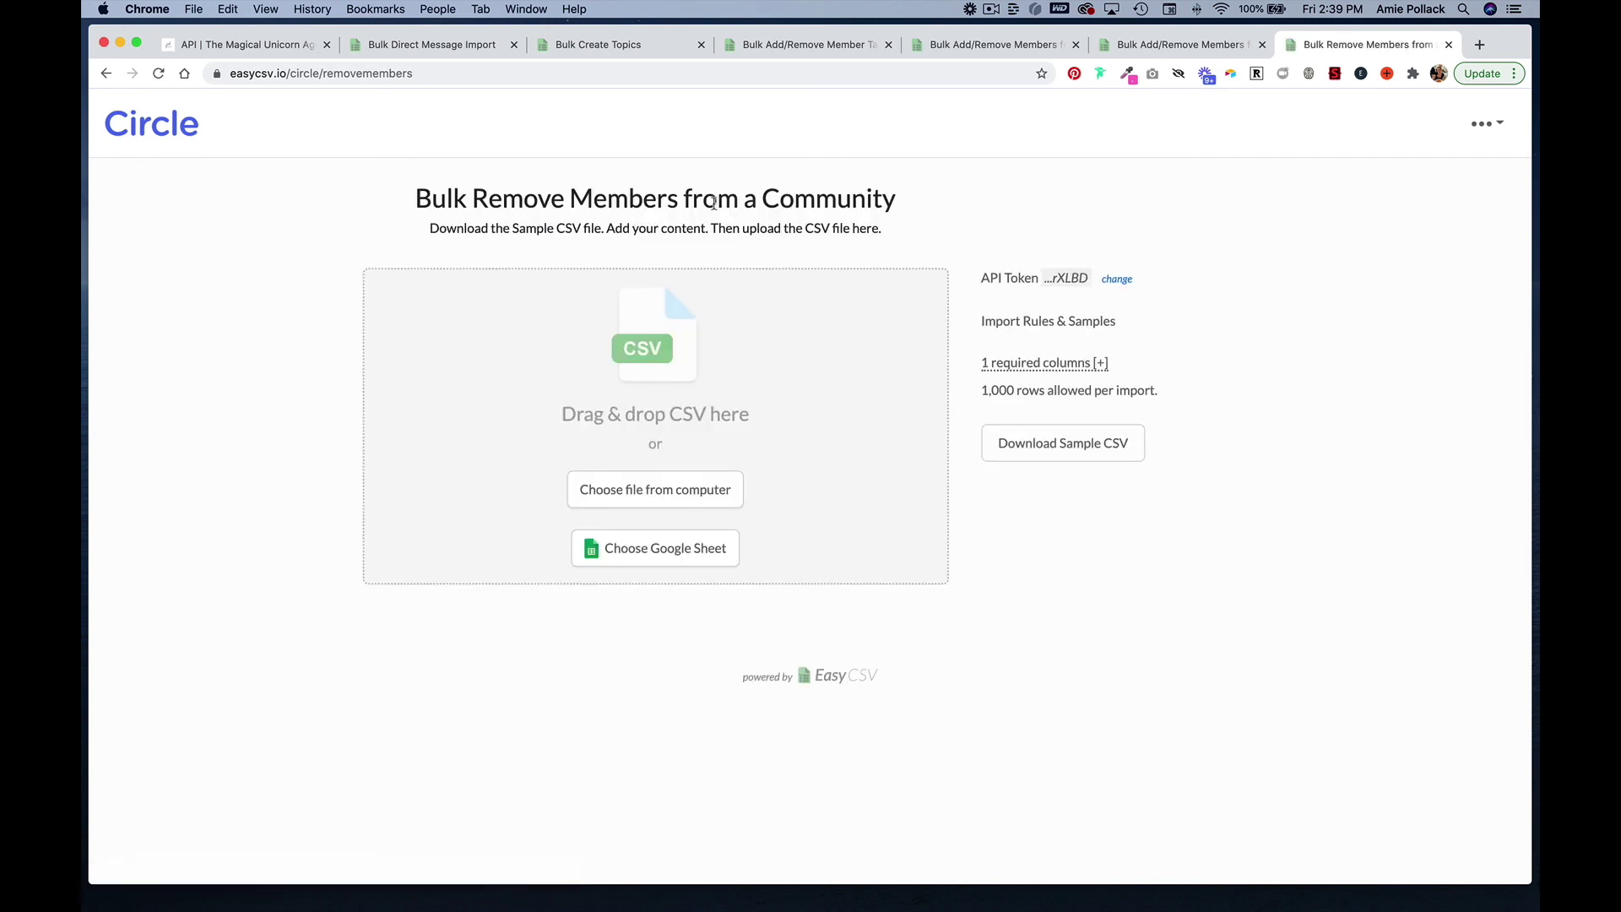
{"action": "left_click", "coordinate": [1043, 364]}
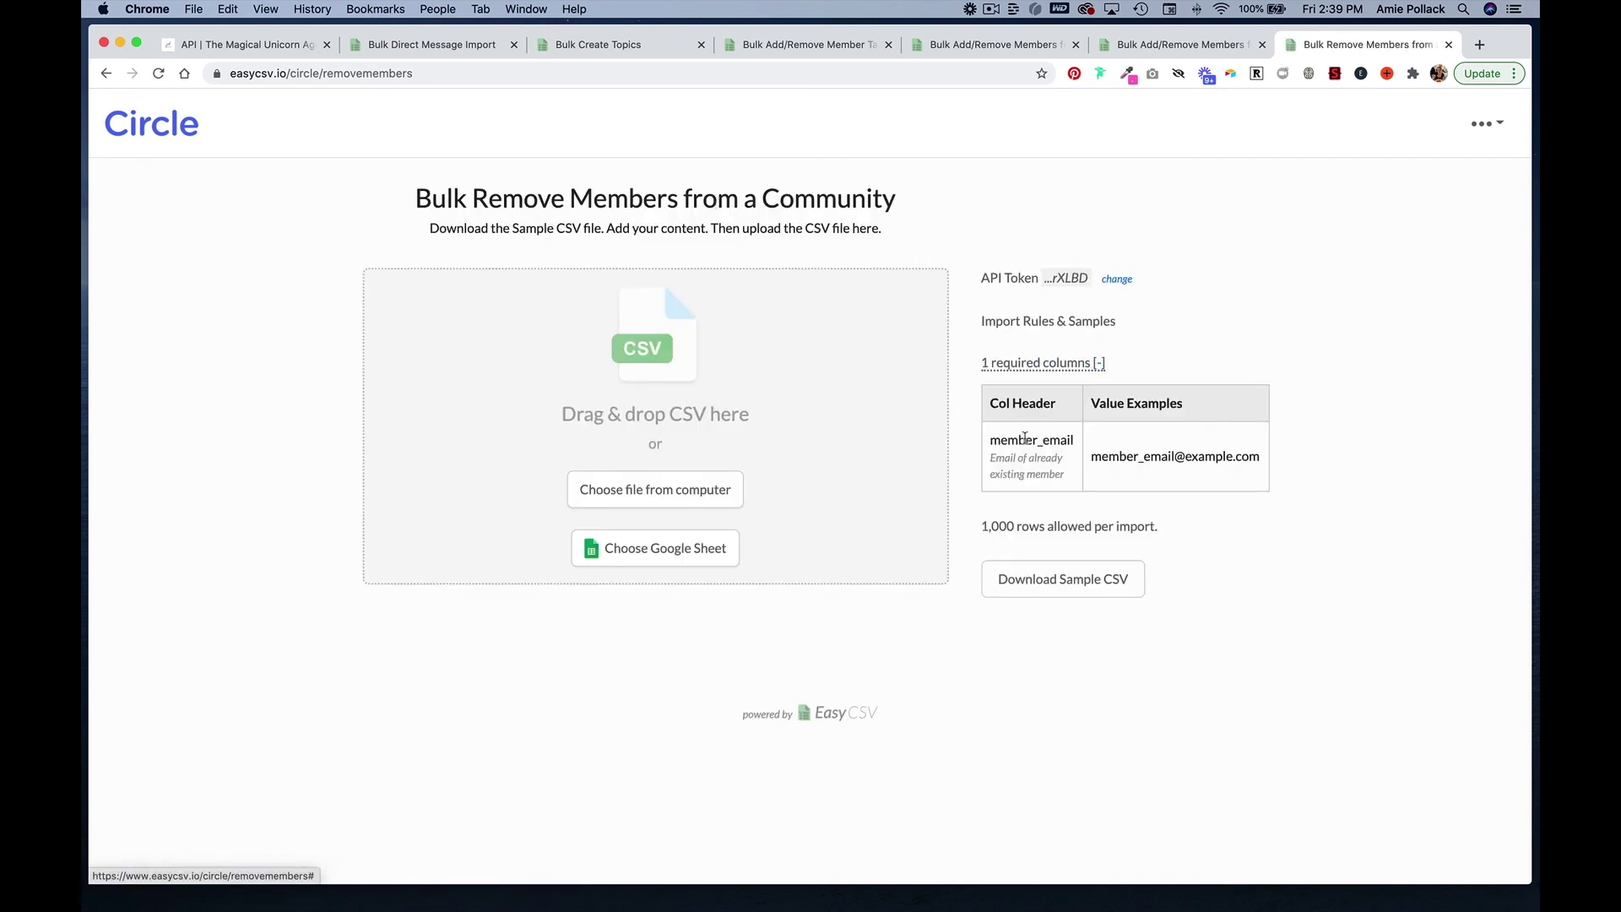